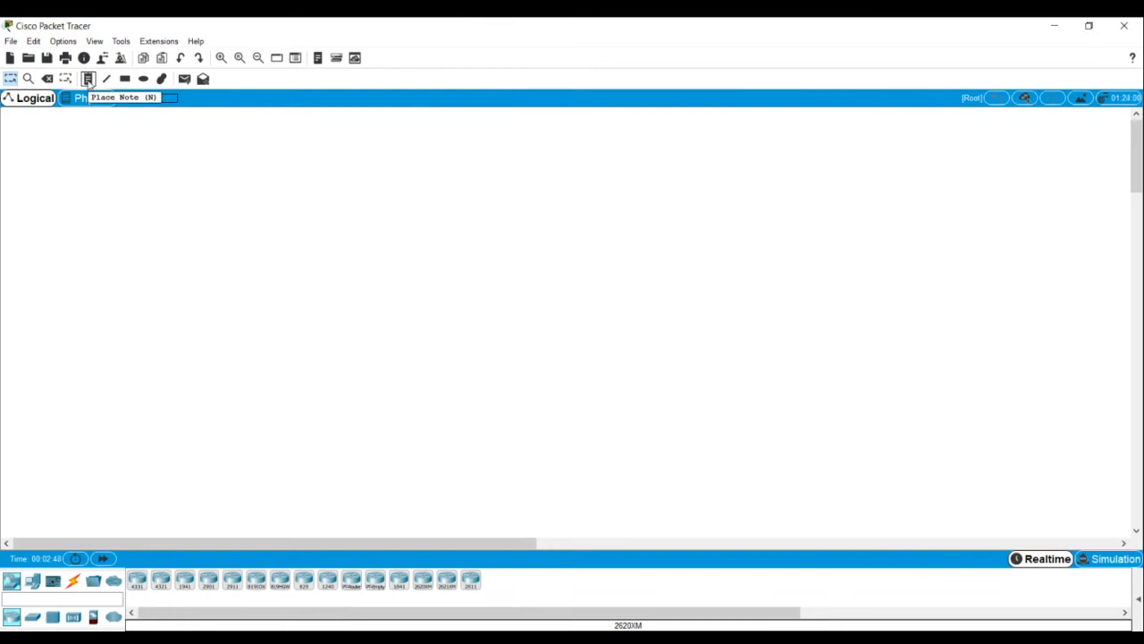
# Step: Place a note with the student's full name in the upper part of the blank workspace
pyautogui.click(89, 80)
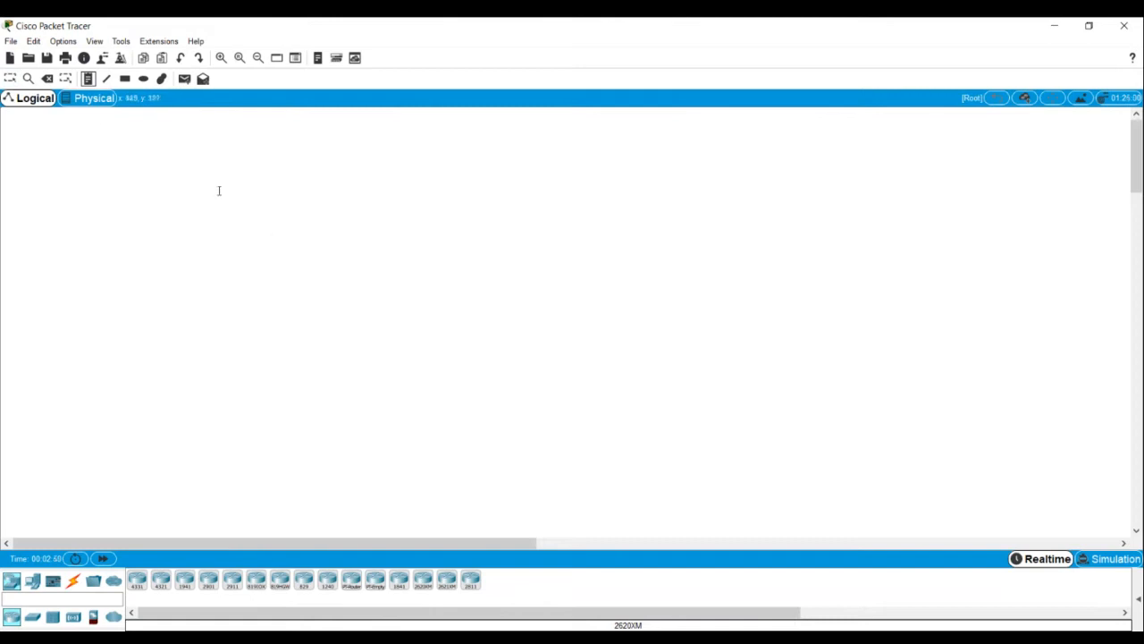
pyautogui.click(252, 209)
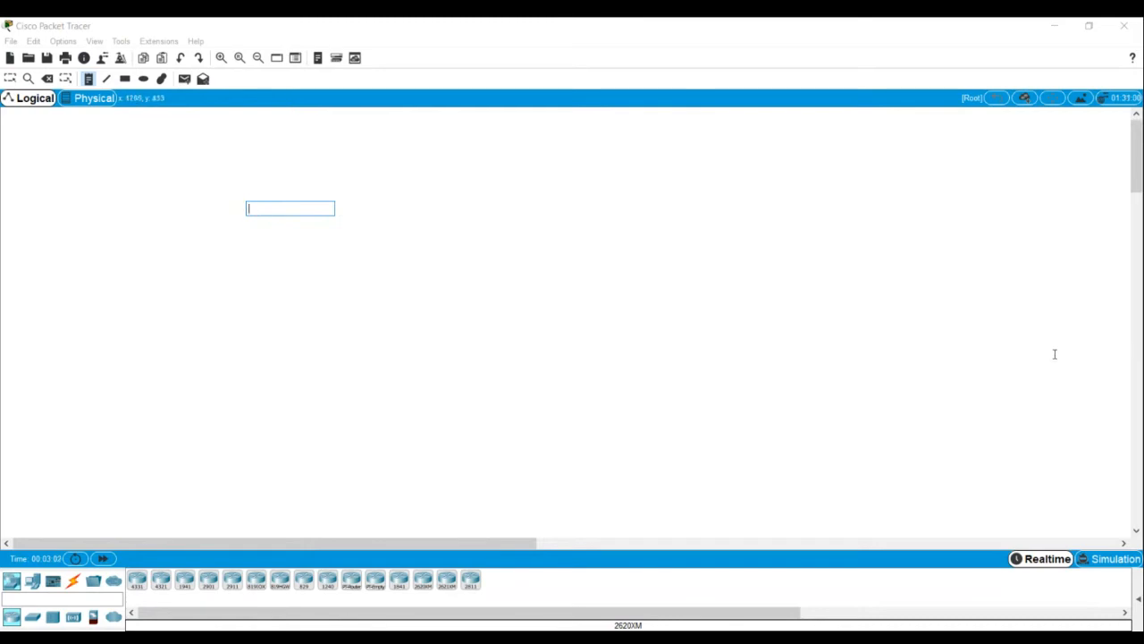
pyautogui.write('Dwight watt')
pyautogui.press('Return')
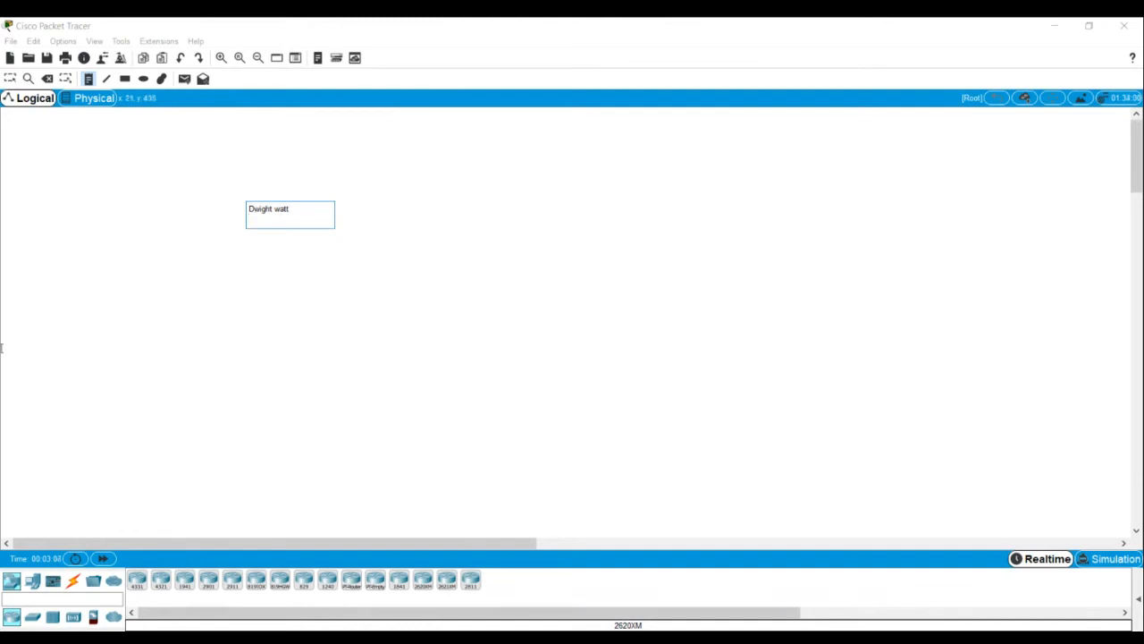
pyautogui.click(390, 278)
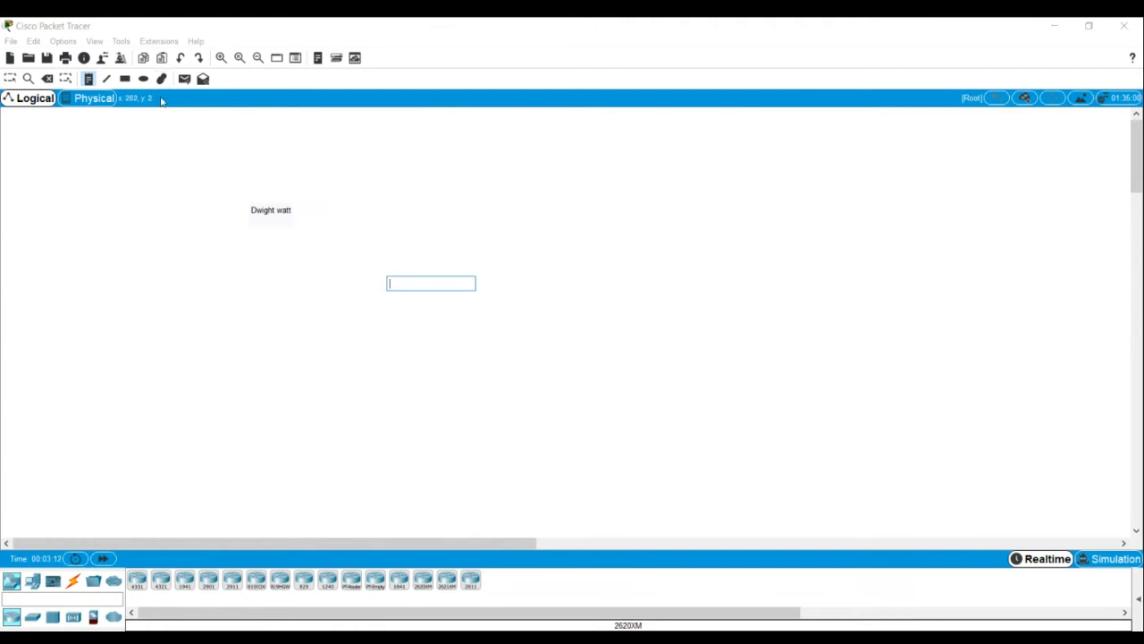
# Step: Stop placing notes, return to the Select tool and draw a selection box over an empty area of the workspace
pyautogui.click(90, 80)
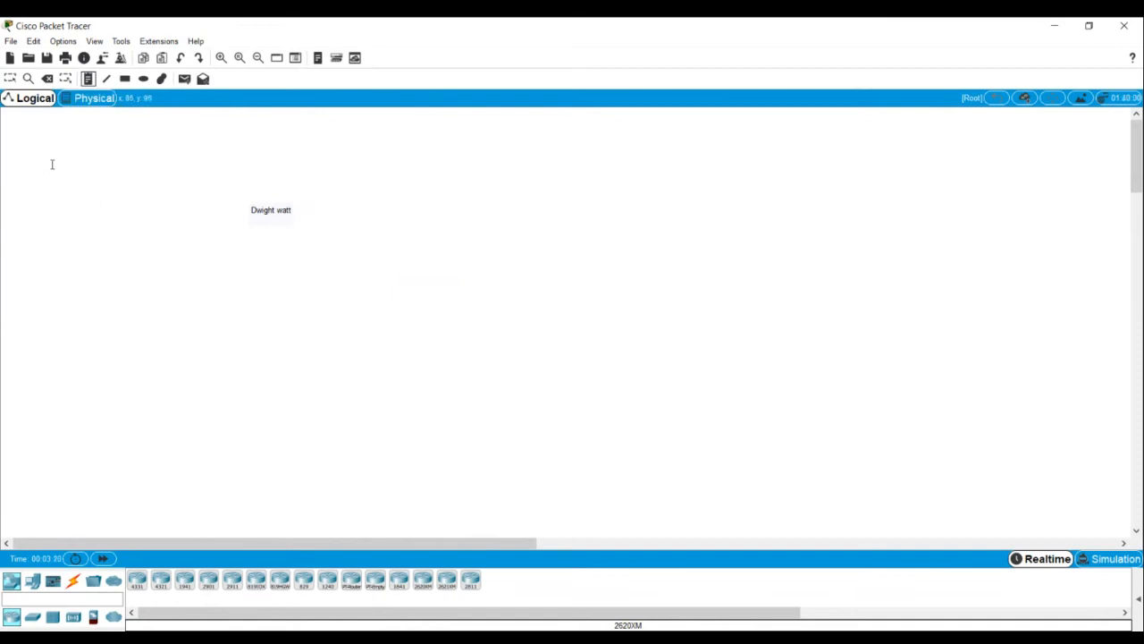
pyautogui.click(165, 176)
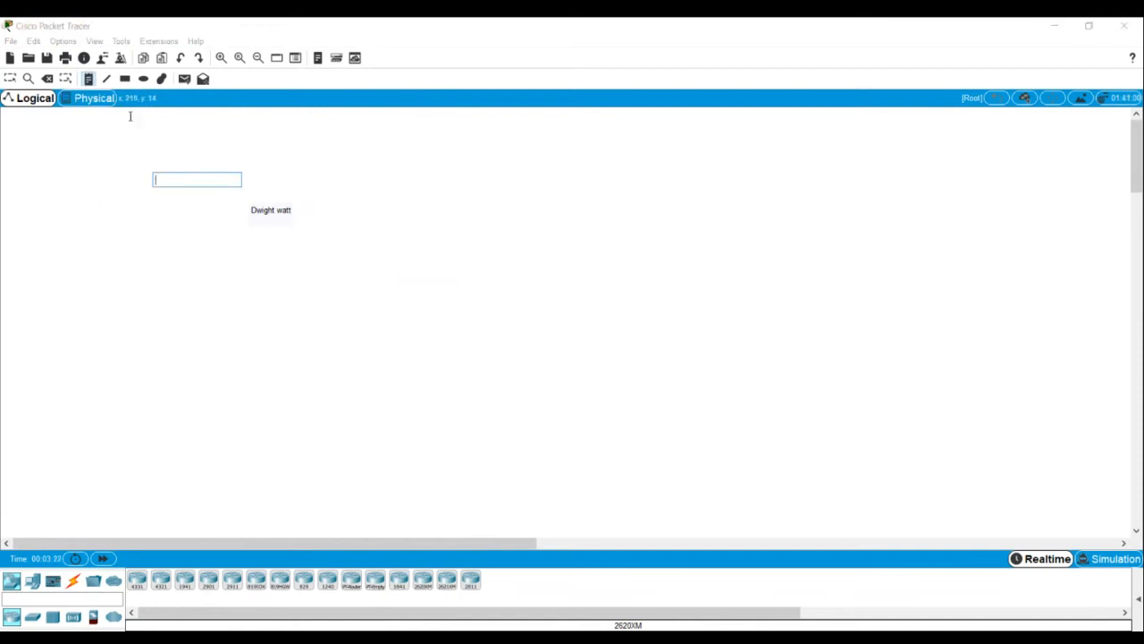
pyautogui.click(92, 81)
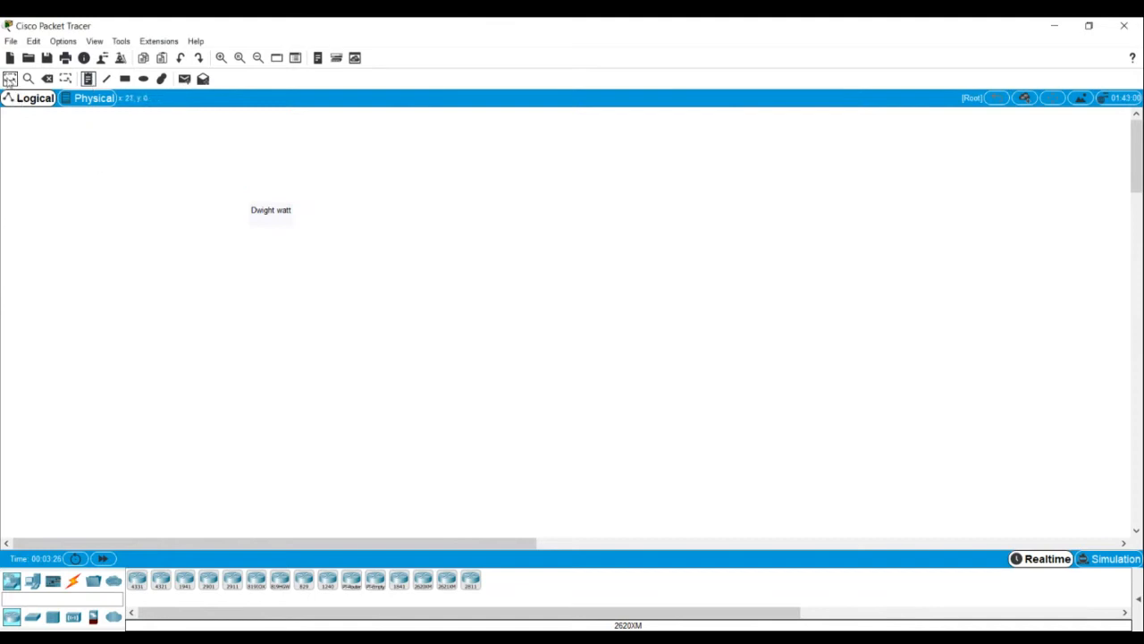
pyautogui.click(9, 80)
pyautogui.click(93, 105)
pyautogui.moveTo(470, 383); pyautogui.dragTo(530, 351)
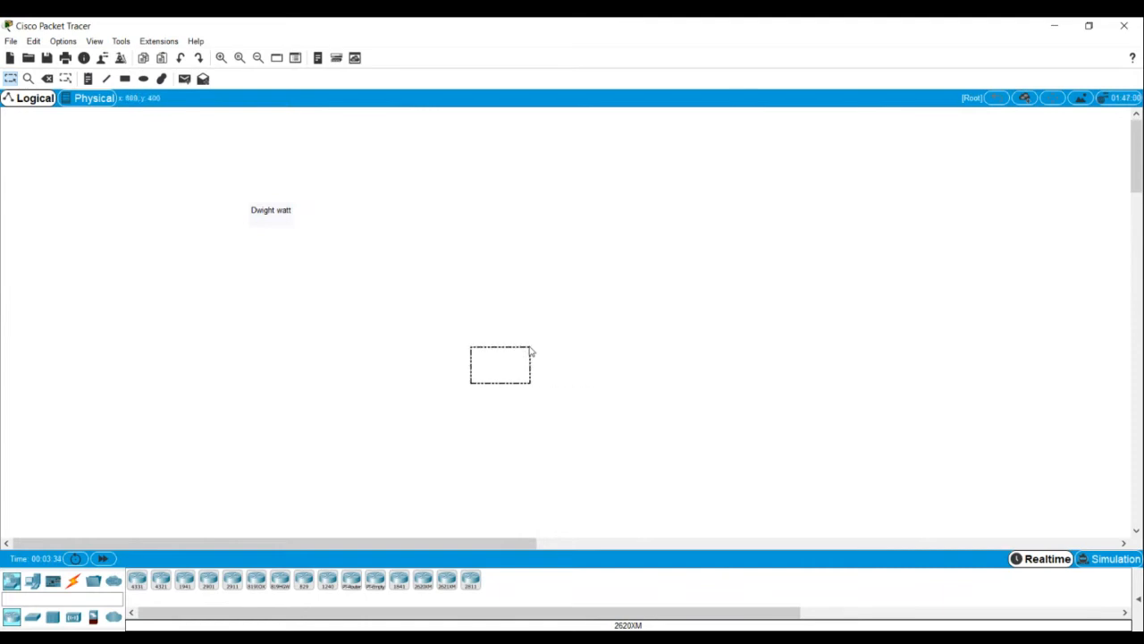
pyautogui.click(740, 354)
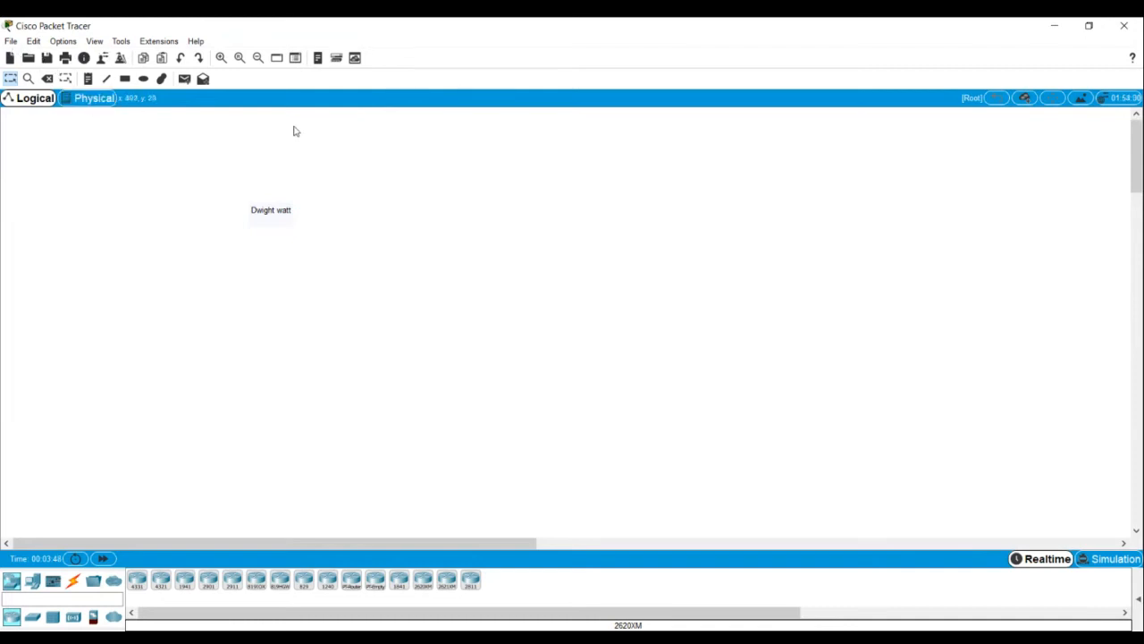
pyautogui.click(11, 41)
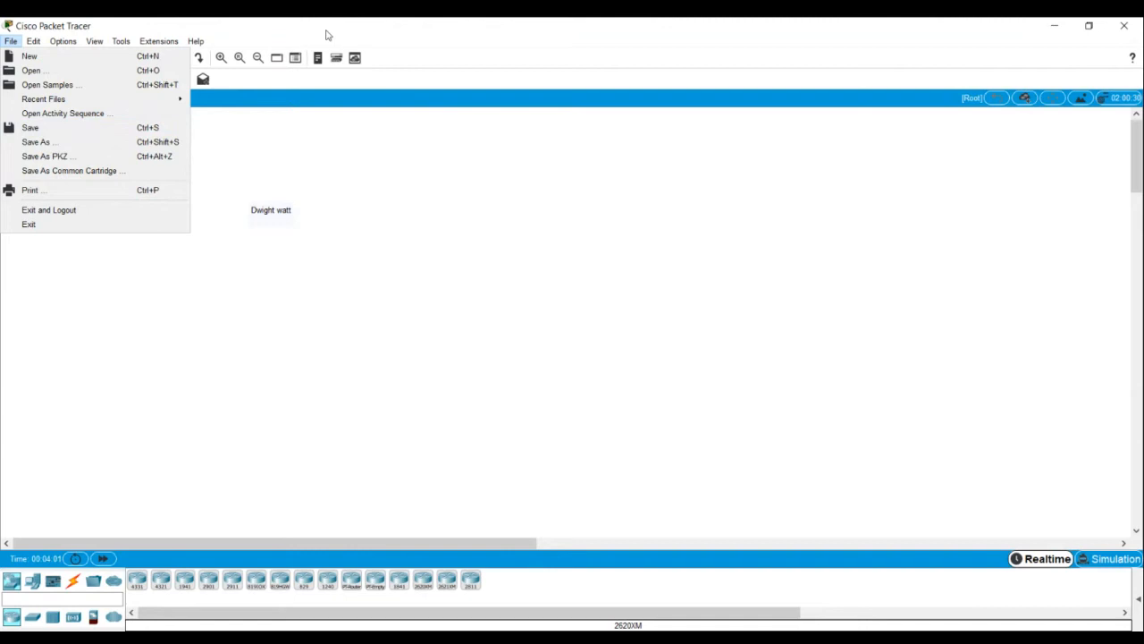
pyautogui.click(404, 32)
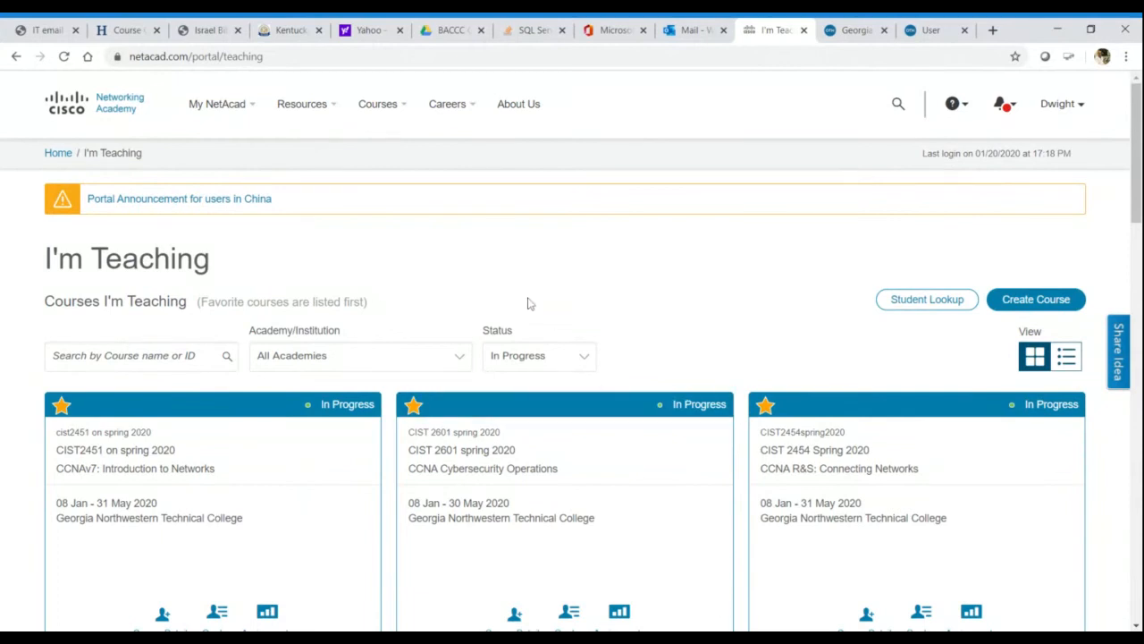
# Step: Switch to the NetAcad site, launch the CIST2451 on spring 2020 course and load its Introduction to Networks Course content from Modules
pyautogui.moveTo(217, 104)
pyautogui.moveTo(276, 114)
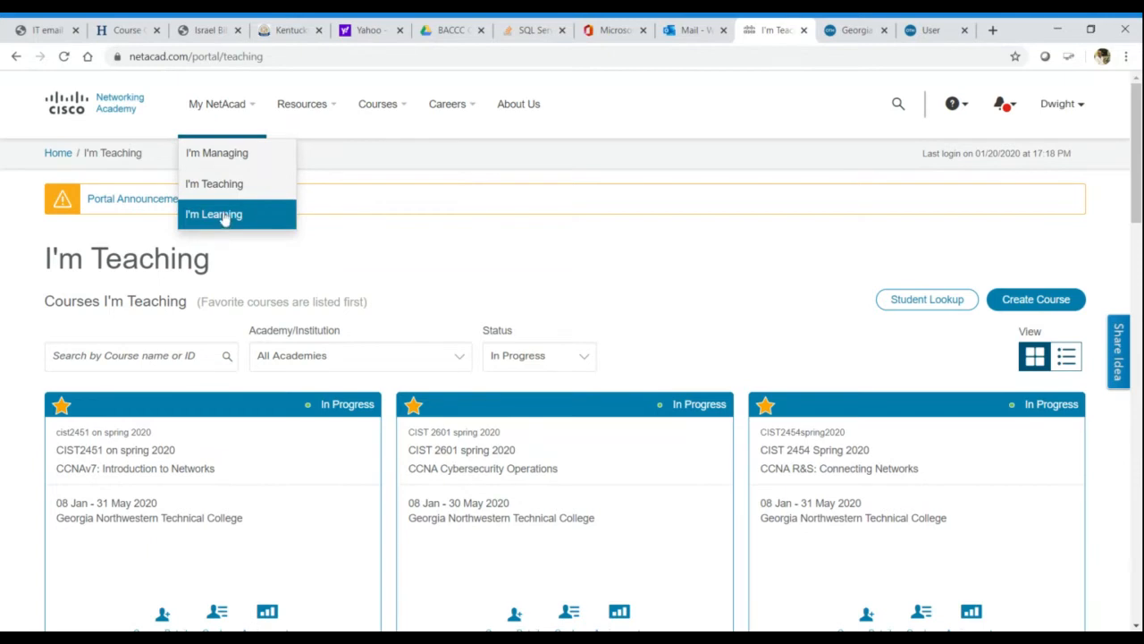
pyautogui.moveTo(219, 435)
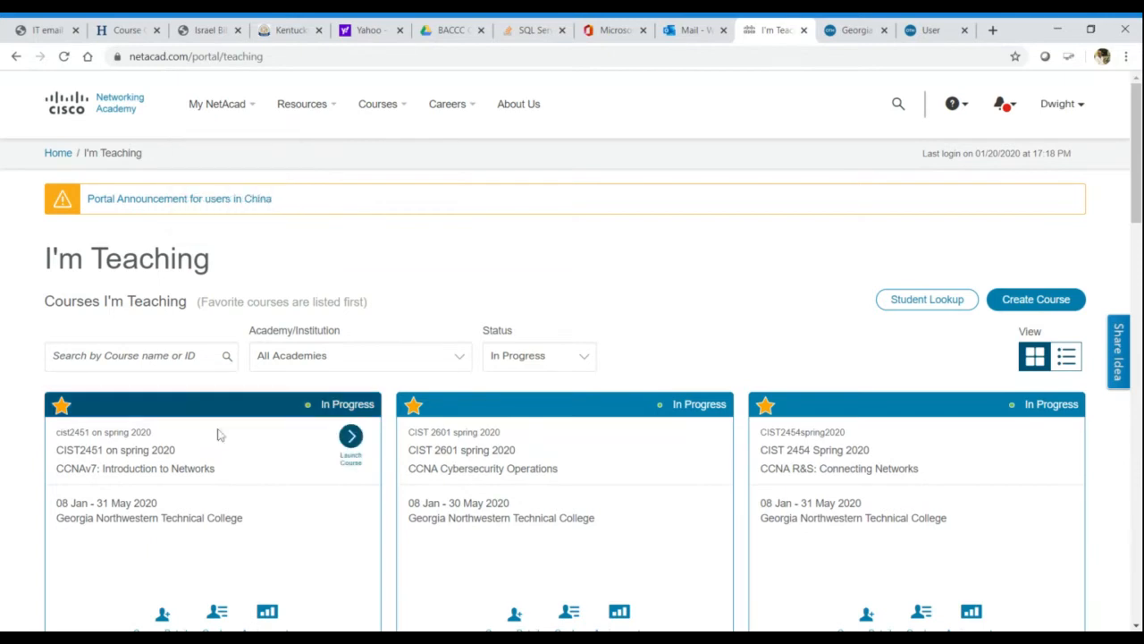
pyautogui.click(351, 438)
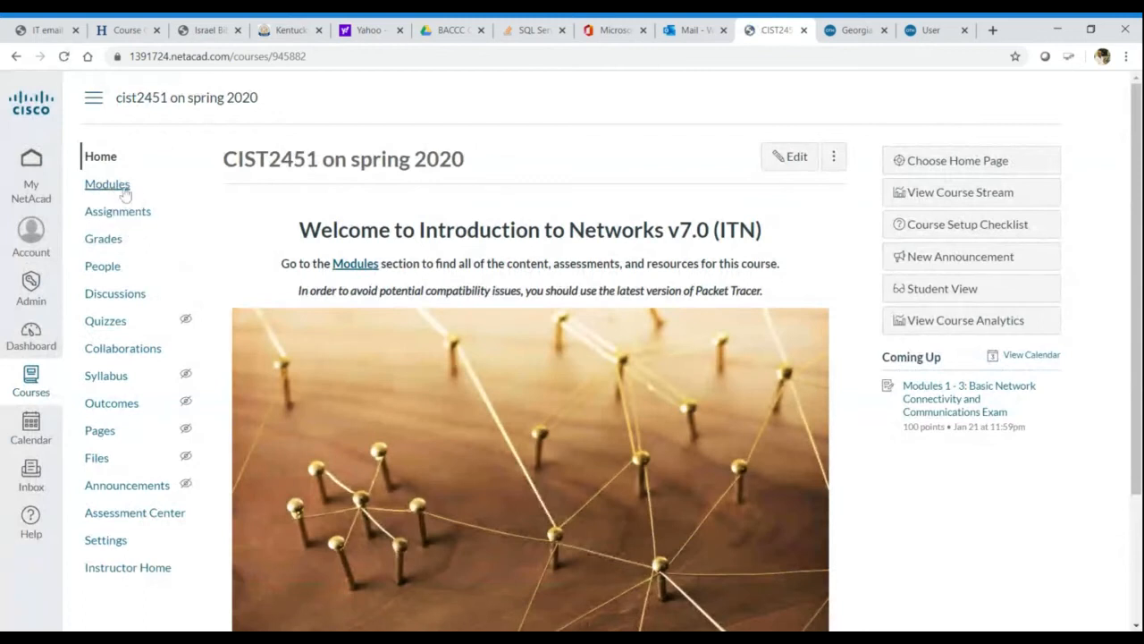
pyautogui.click(123, 190)
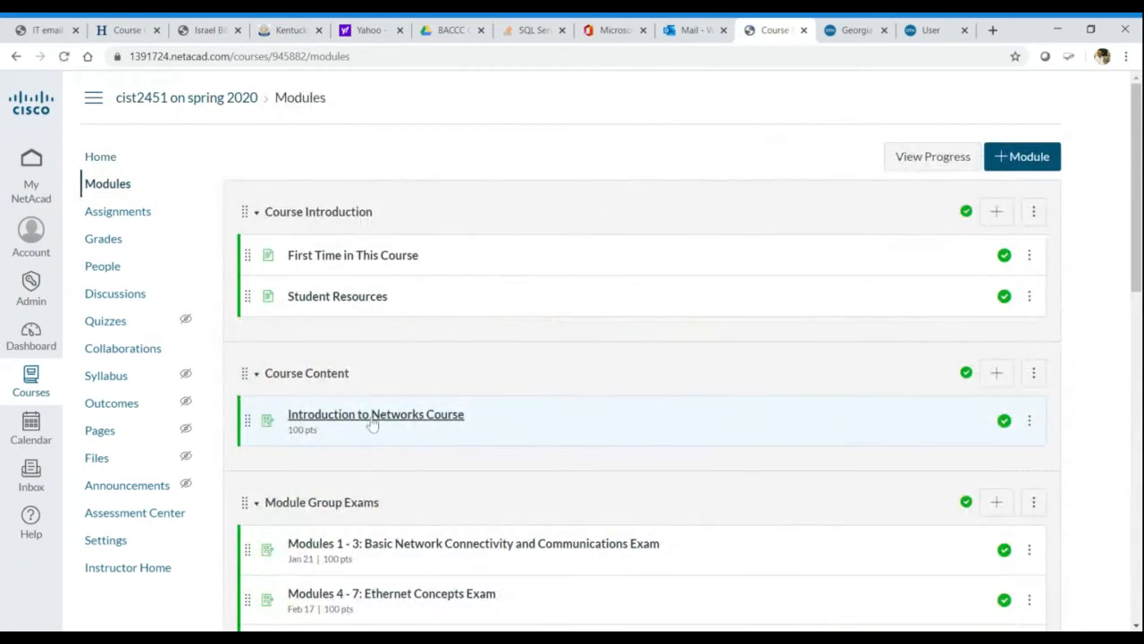
pyautogui.click(373, 420)
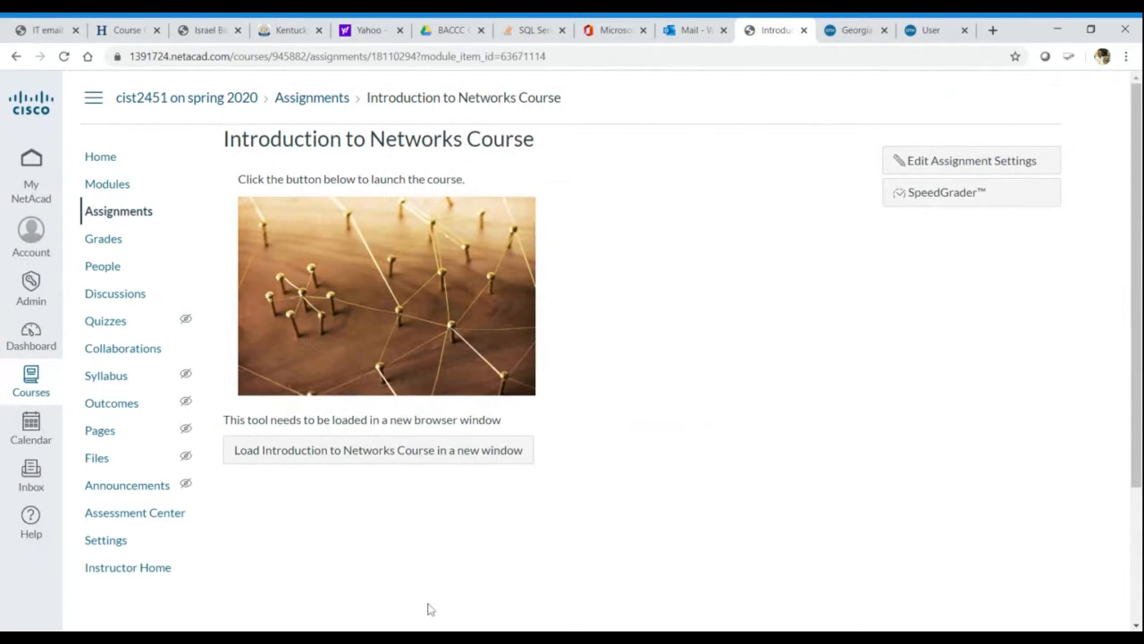
pyautogui.click(349, 457)
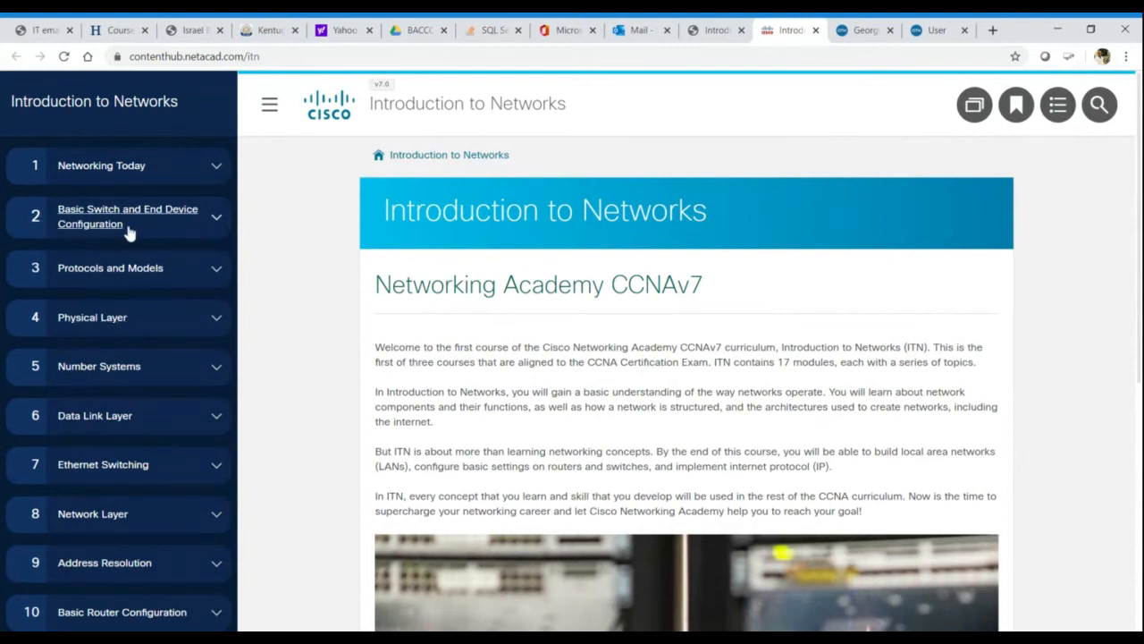
# Step: Open the course index and filter it to show only Packet Tracers
pyautogui.click(1058, 106)
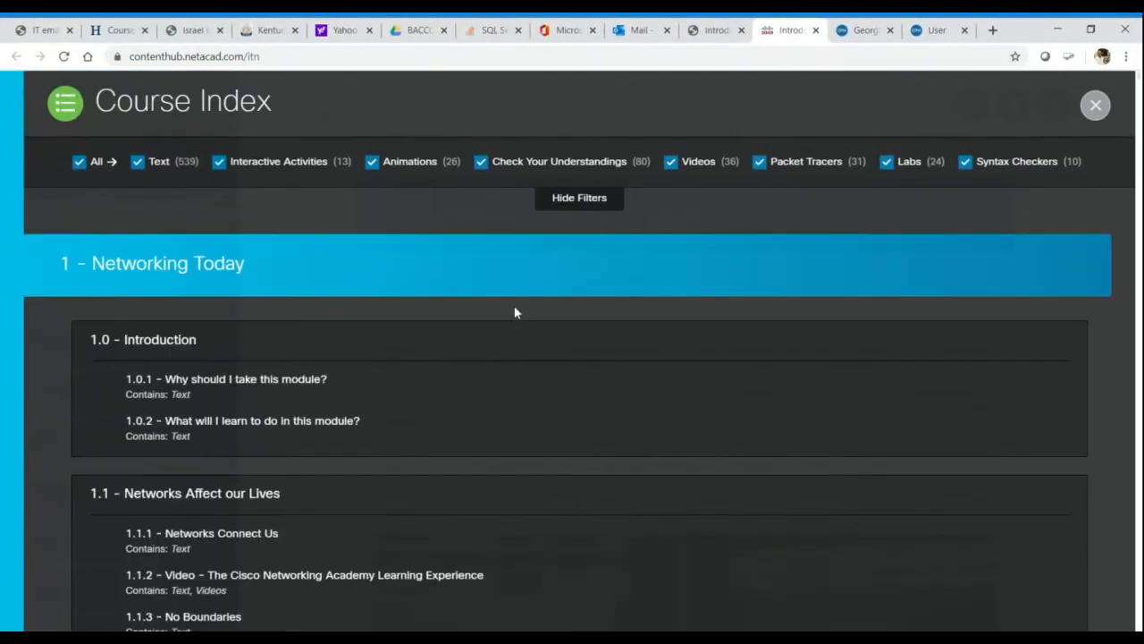
pyautogui.scroll(-10, 413, 362)
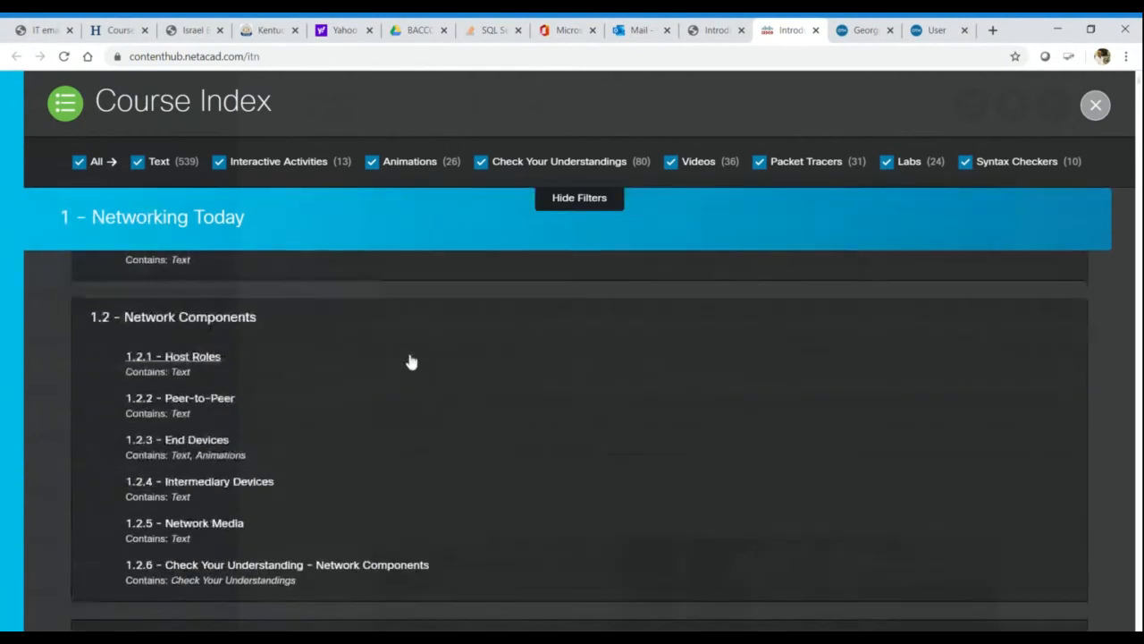
pyautogui.scroll(10, 415, 357)
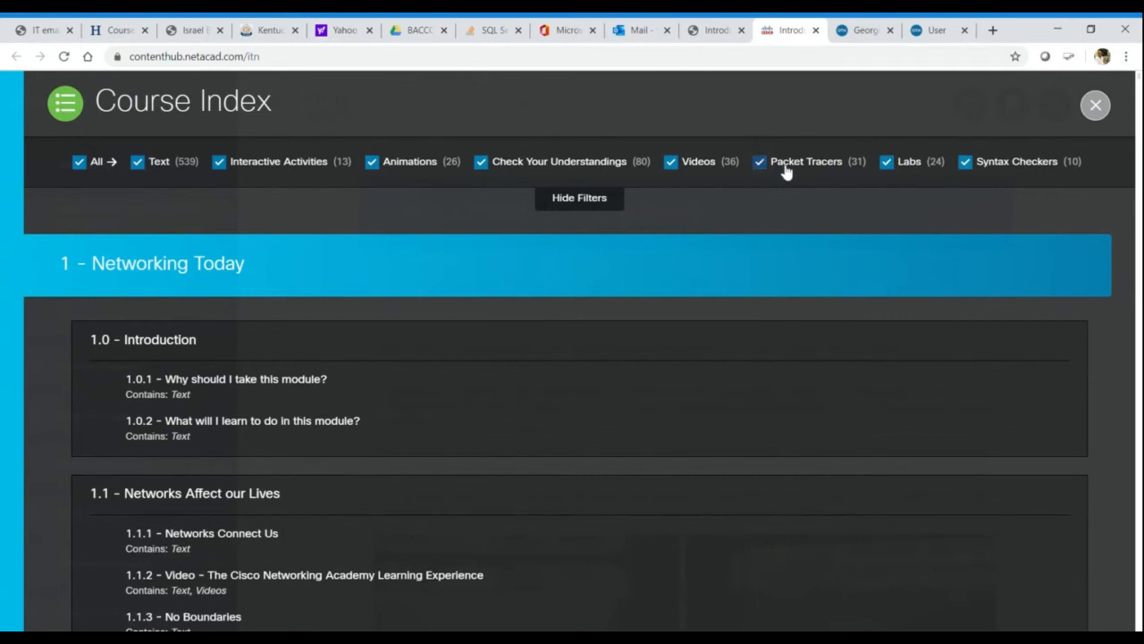
pyautogui.click(80, 164)
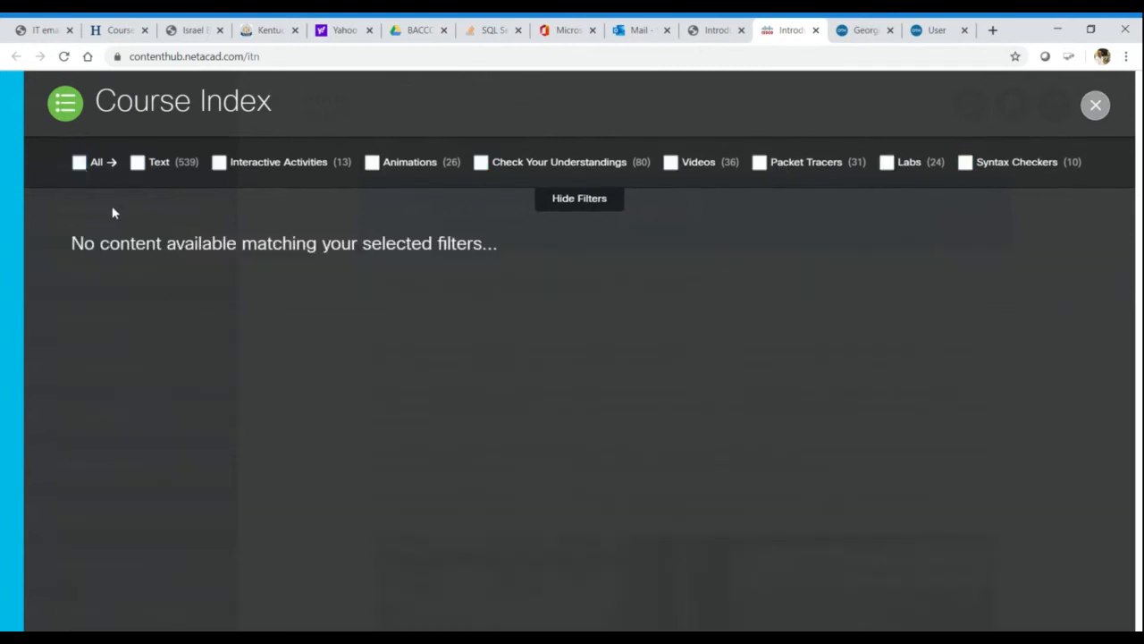
pyautogui.click(761, 167)
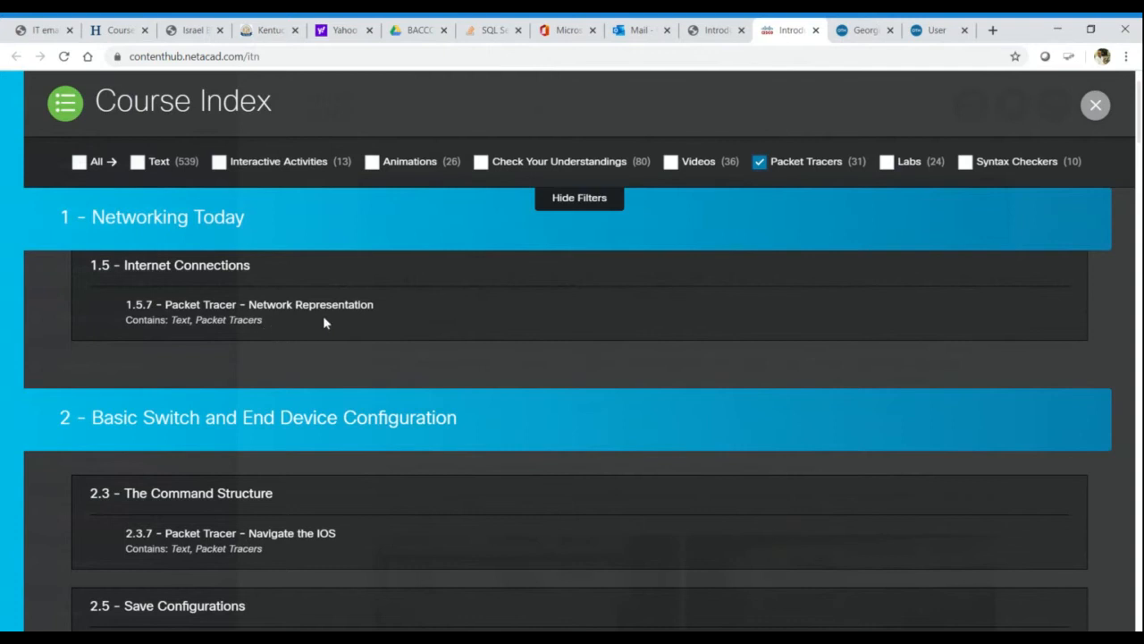
# Step: Open activity 2.3.7 Packet Tracer - Navigate the IOS from the index and download its Packet Tracer file
pyautogui.scroll(-2, 376, 324)
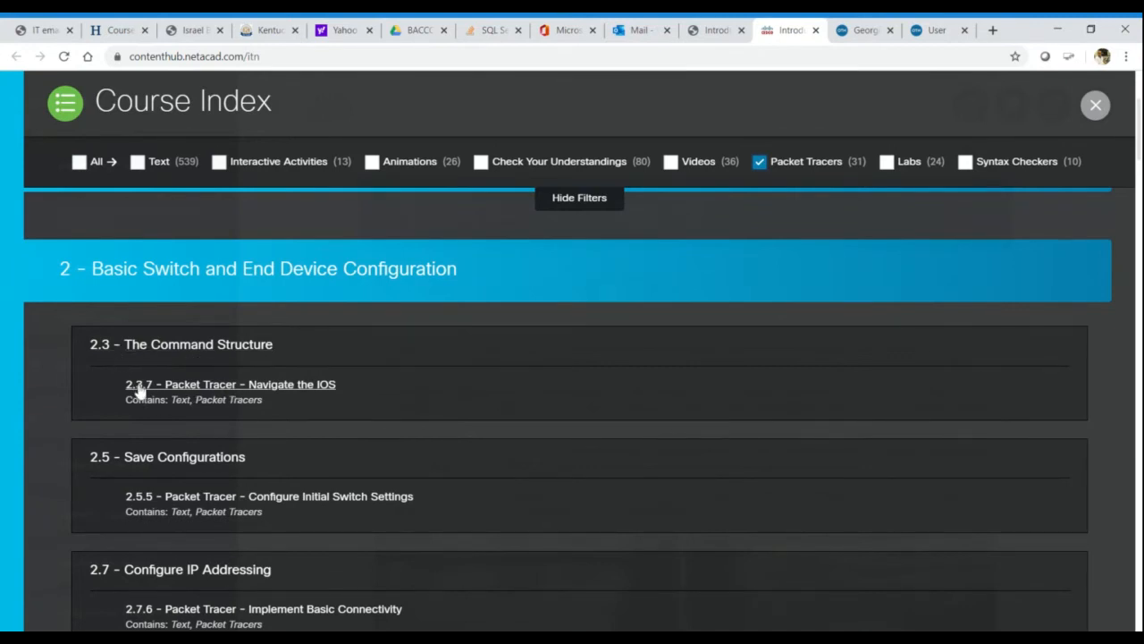
pyautogui.click(229, 385)
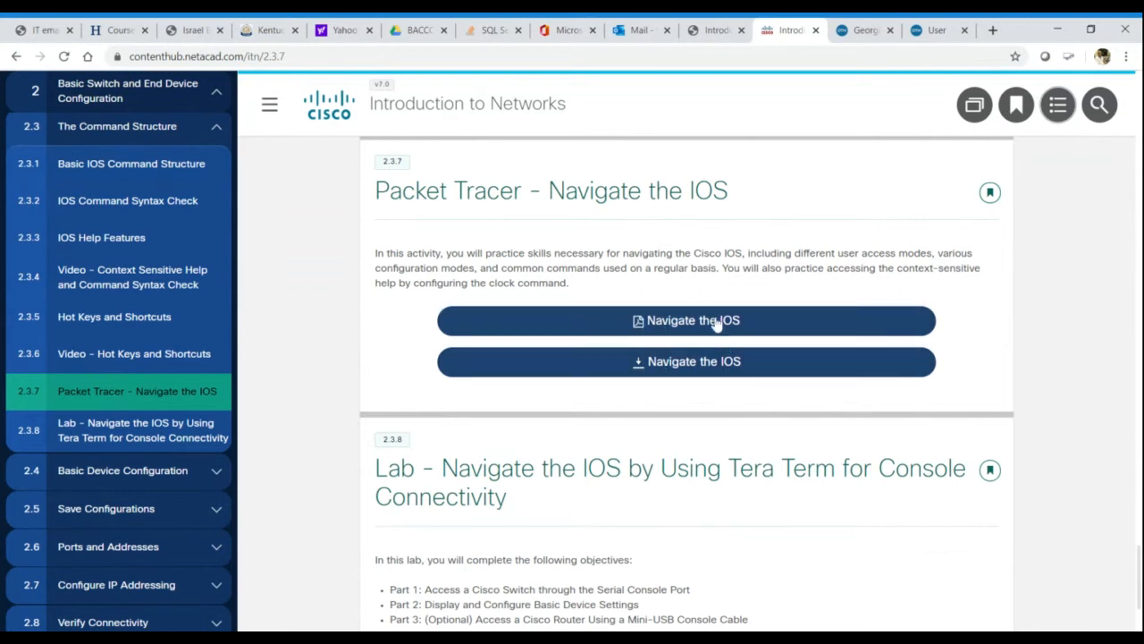
pyautogui.click(701, 367)
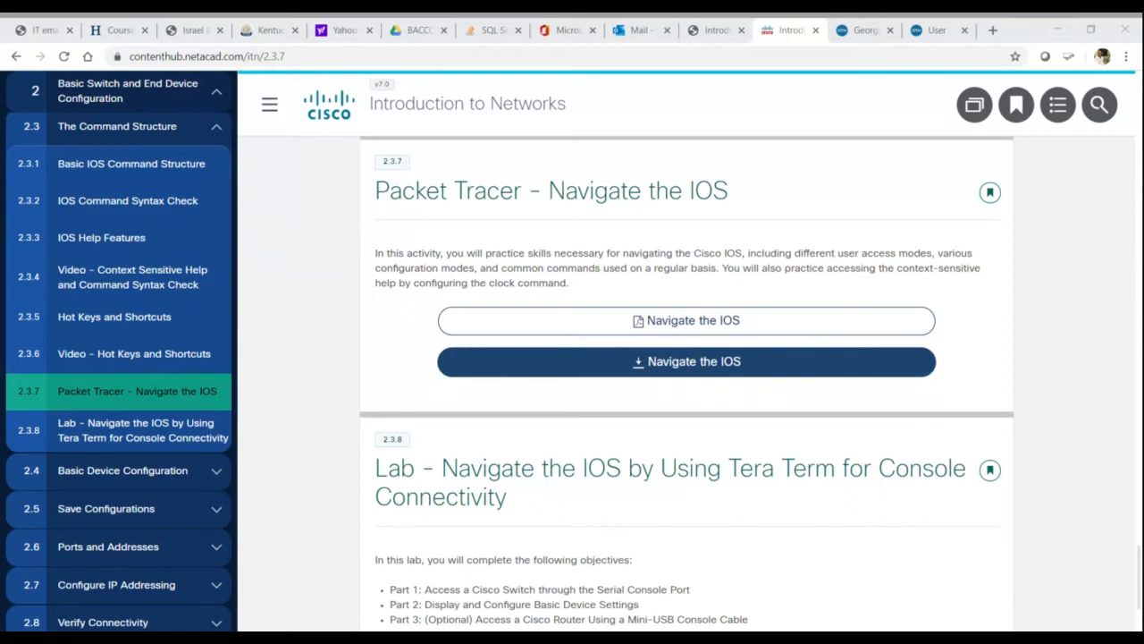
pyautogui.click(350, 352)
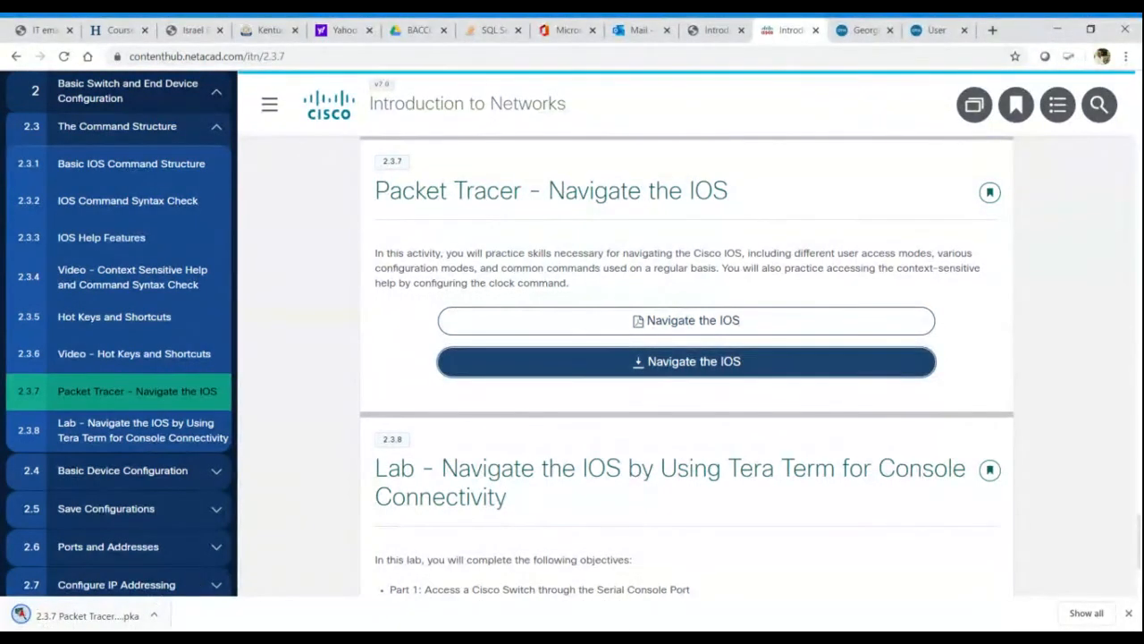
# Step: Open the downloaded 2.3.7 activity file in Packet Tracer, accept the Guest user profile and decline resetting the activity
pyautogui.click(94, 624)
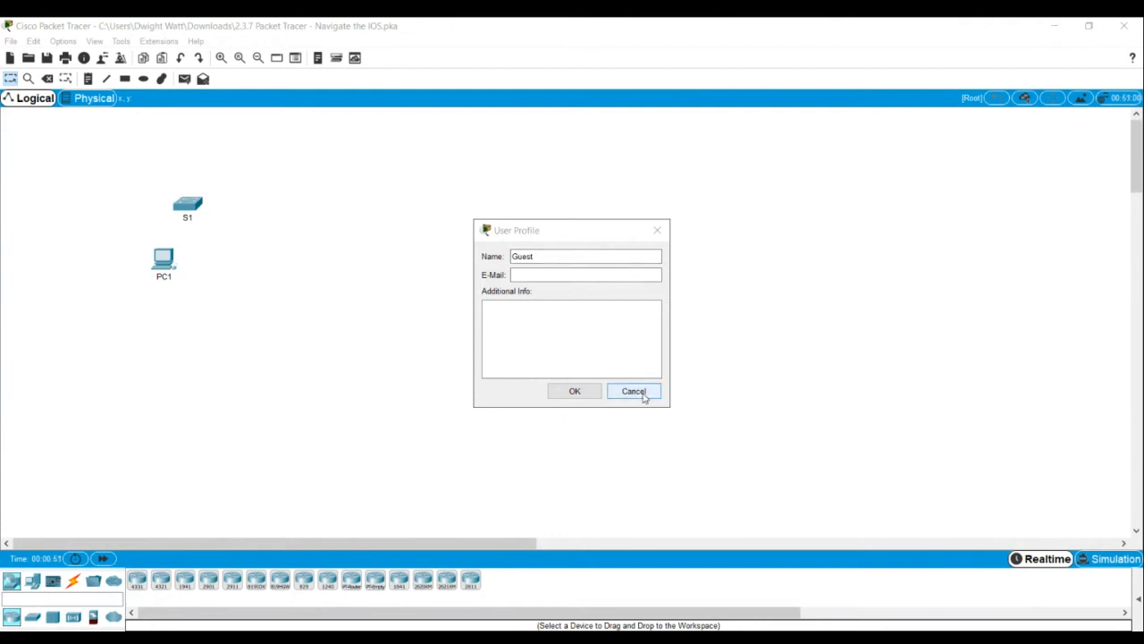
pyautogui.click(577, 394)
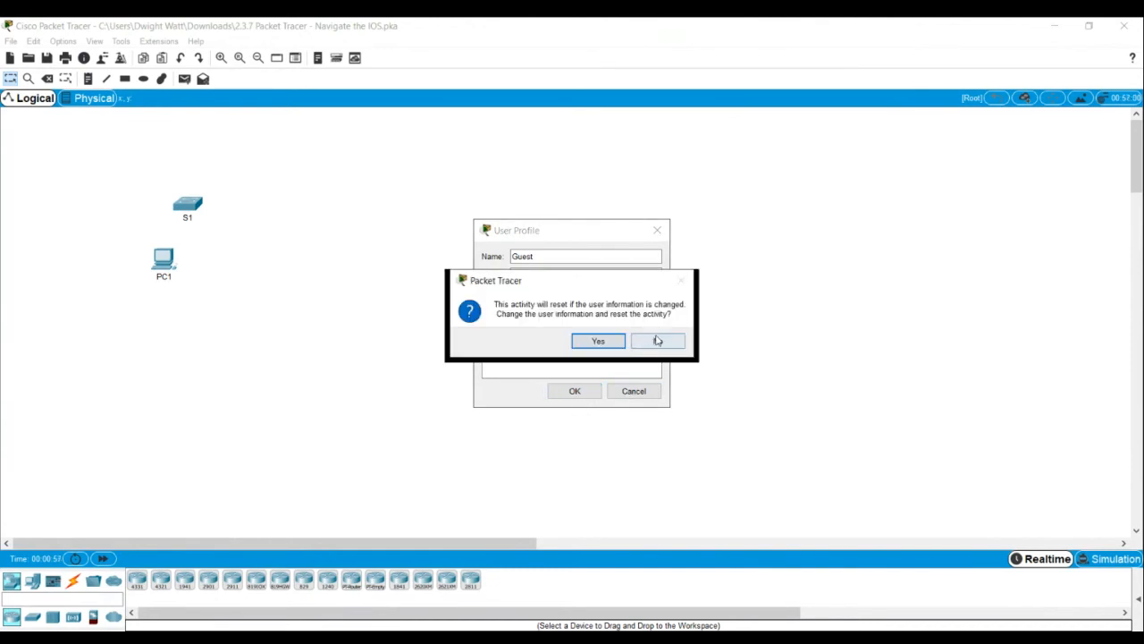
pyautogui.click(659, 341)
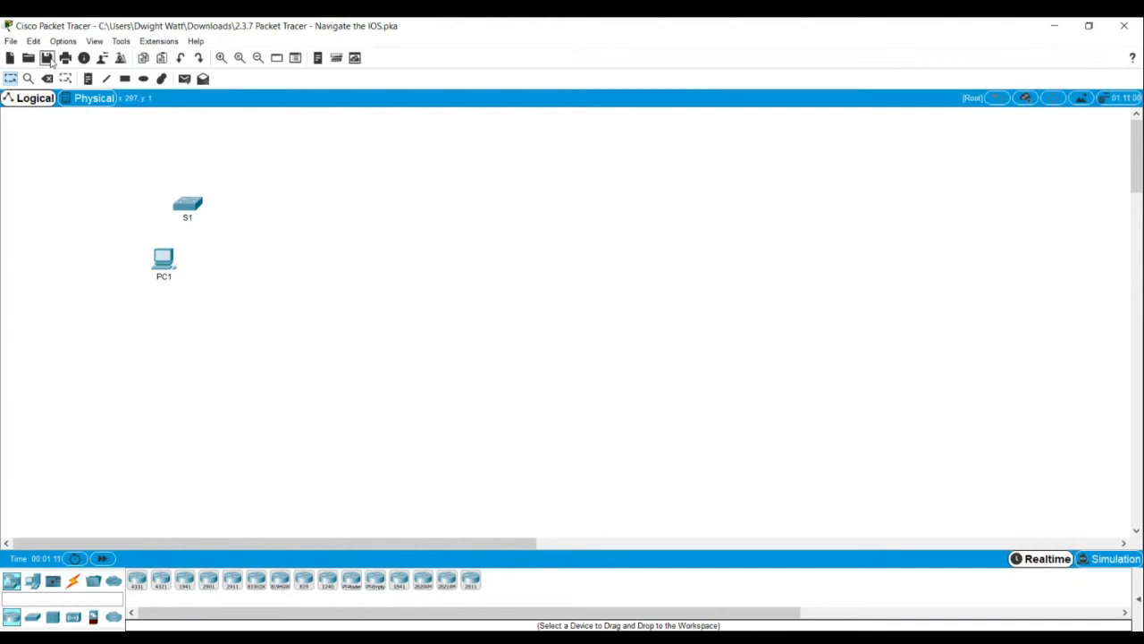
# Step: Place a note with the student's full name above and beside switch S1, ending with the Select tool active
pyautogui.click(88, 79)
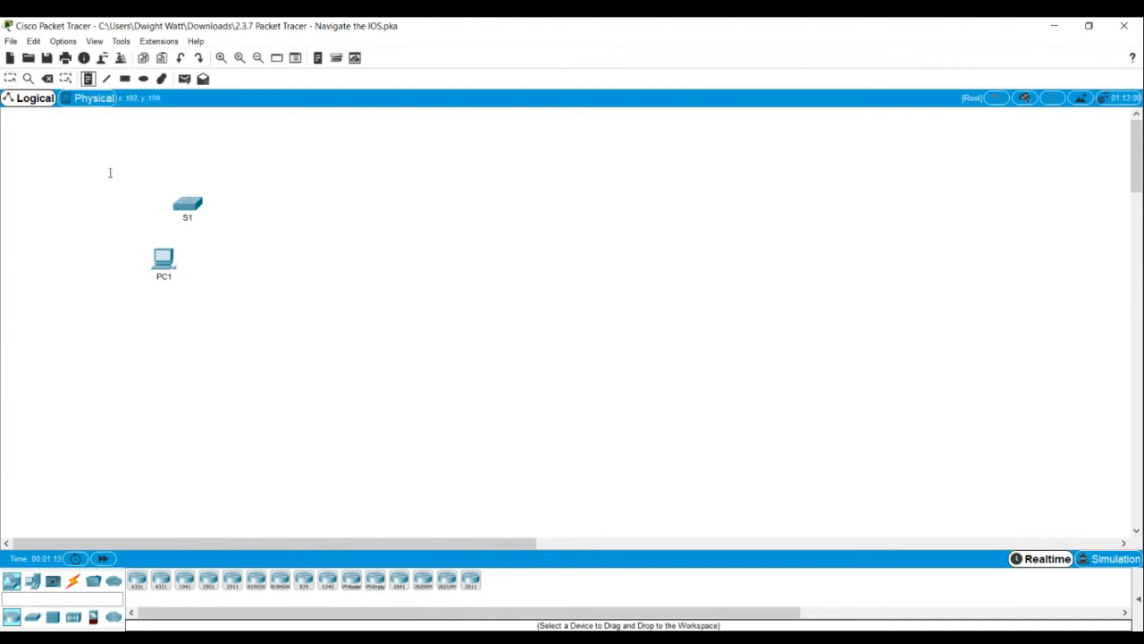
pyautogui.click(242, 154)
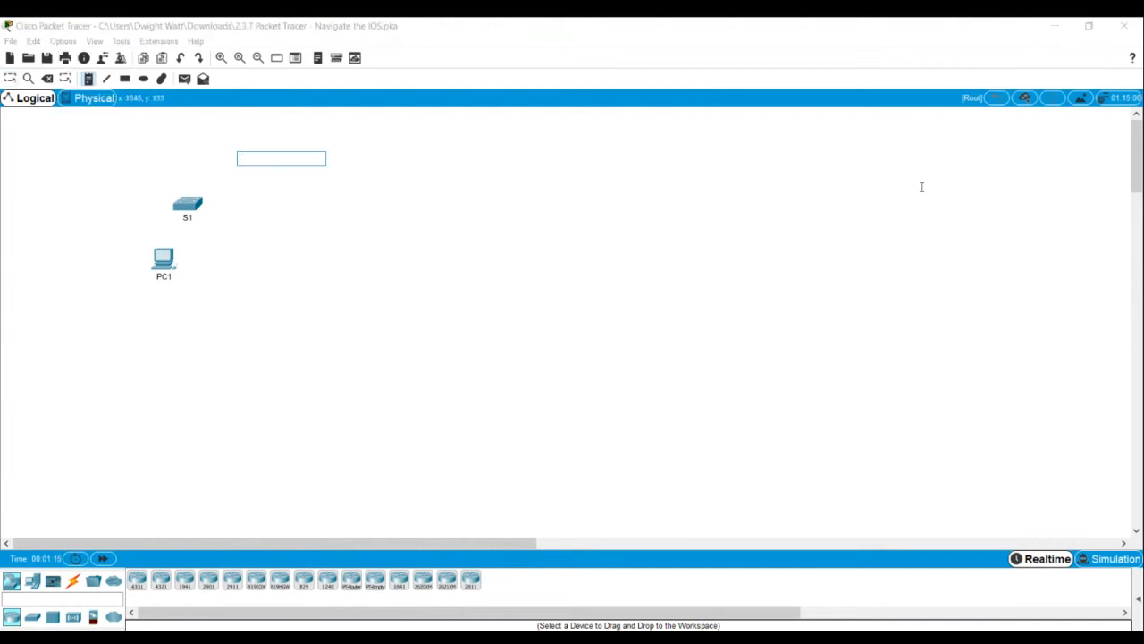
pyautogui.write('dwight watt')
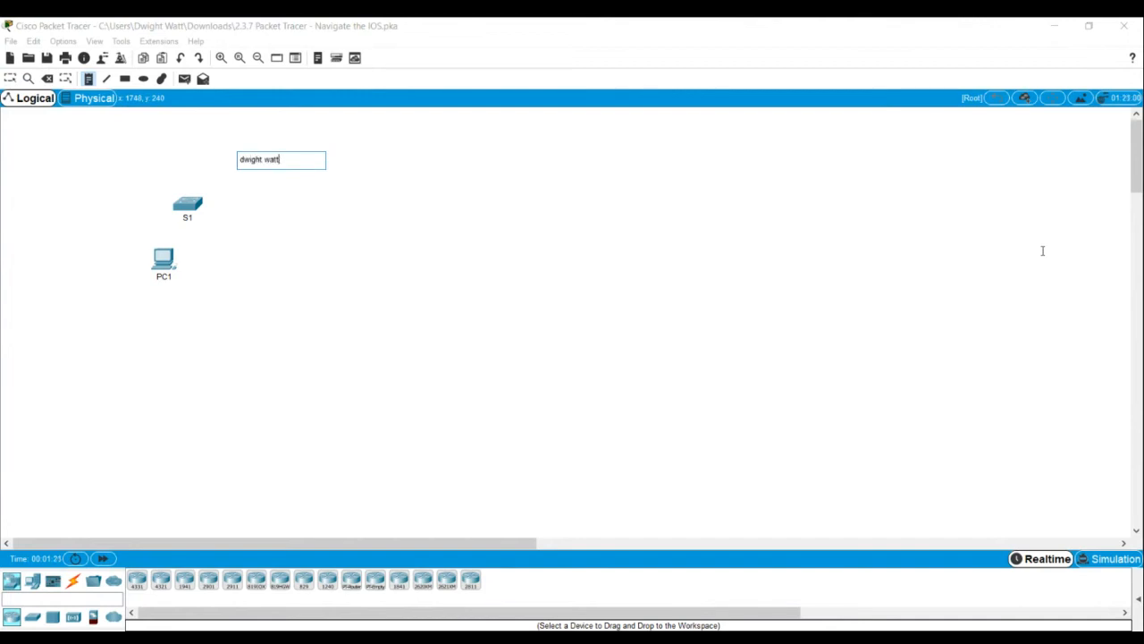
pyautogui.click(527, 178)
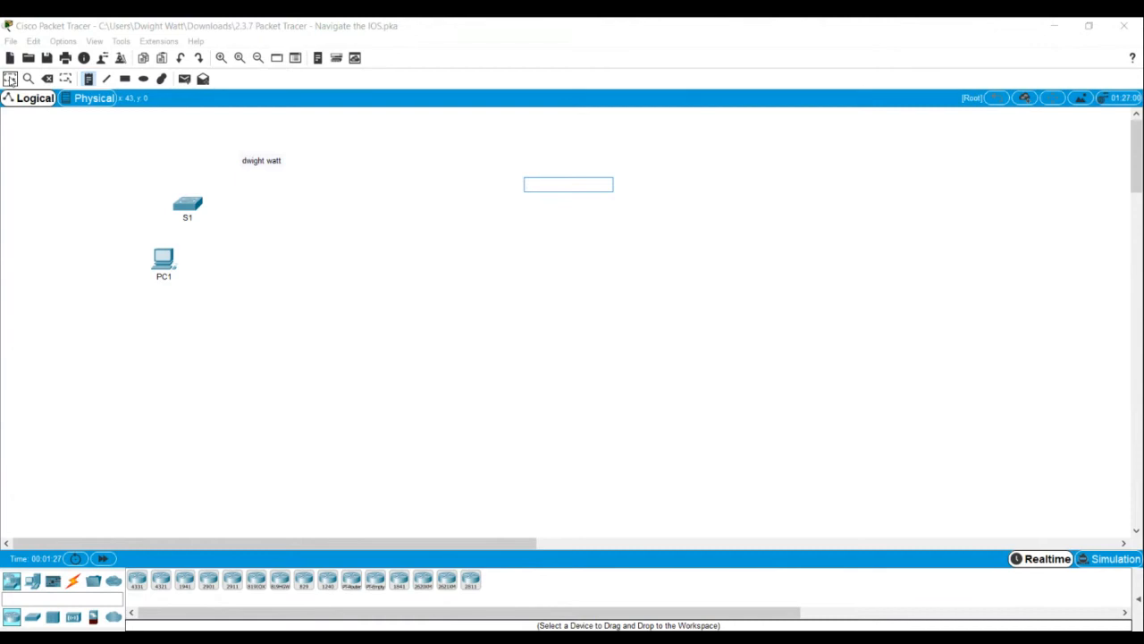
pyautogui.click(11, 79)
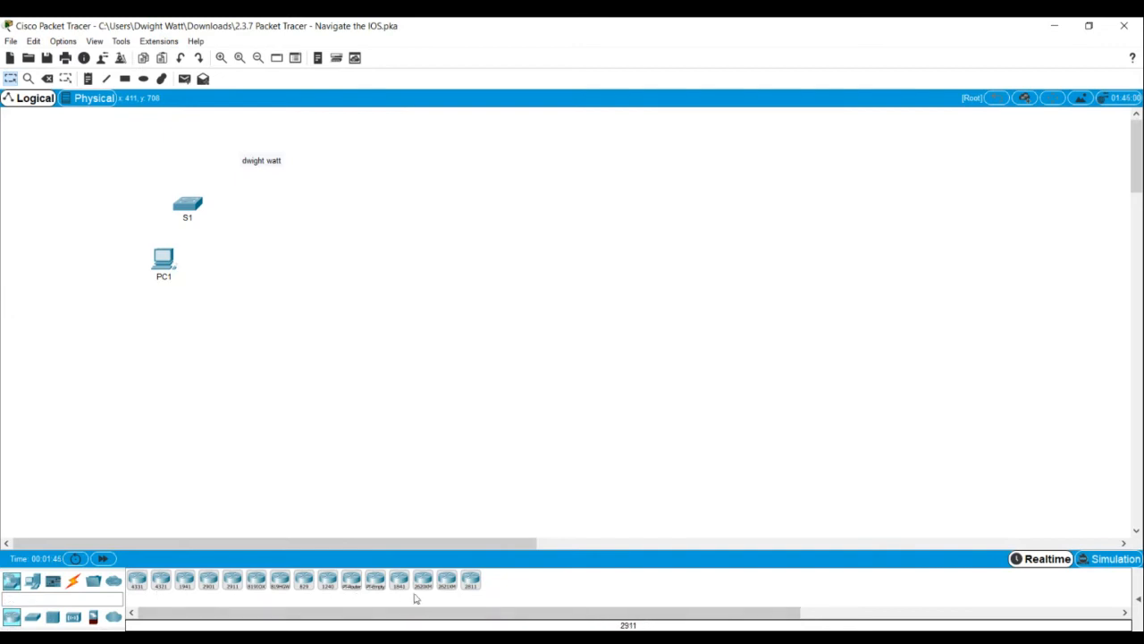
# Step: Add a 4331 router to the empty workspace area below and beside PC1
pyautogui.click(137, 579)
pyautogui.click(413, 356)
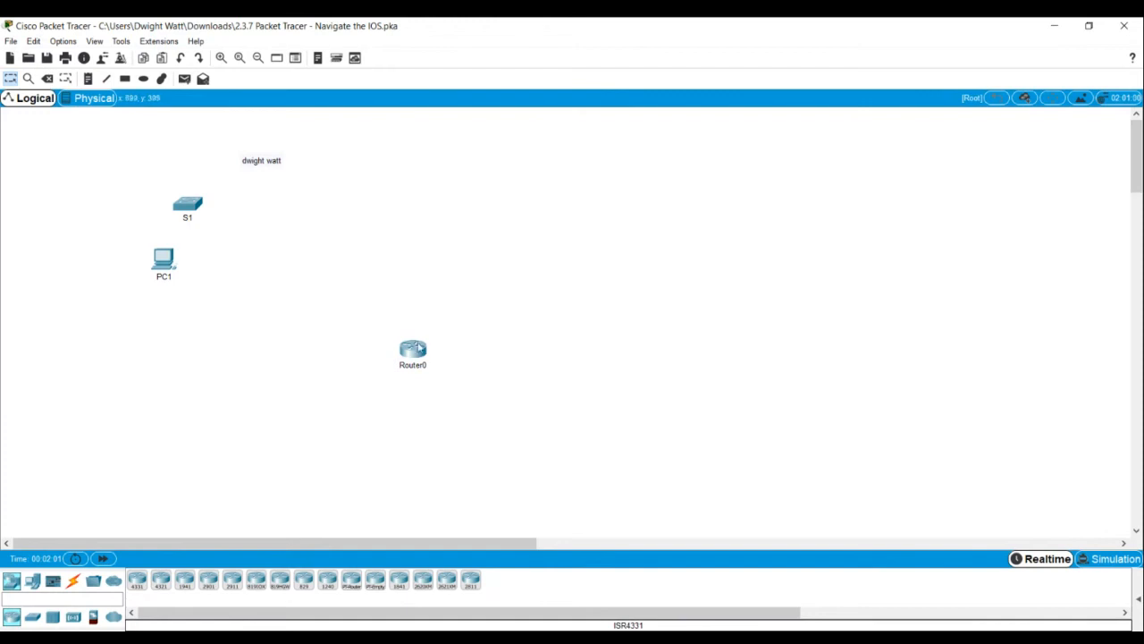
# Step: Delete the 4331 router from the workspace and return to the Select tool
pyautogui.click(413, 358)
pyautogui.click(733, 143)
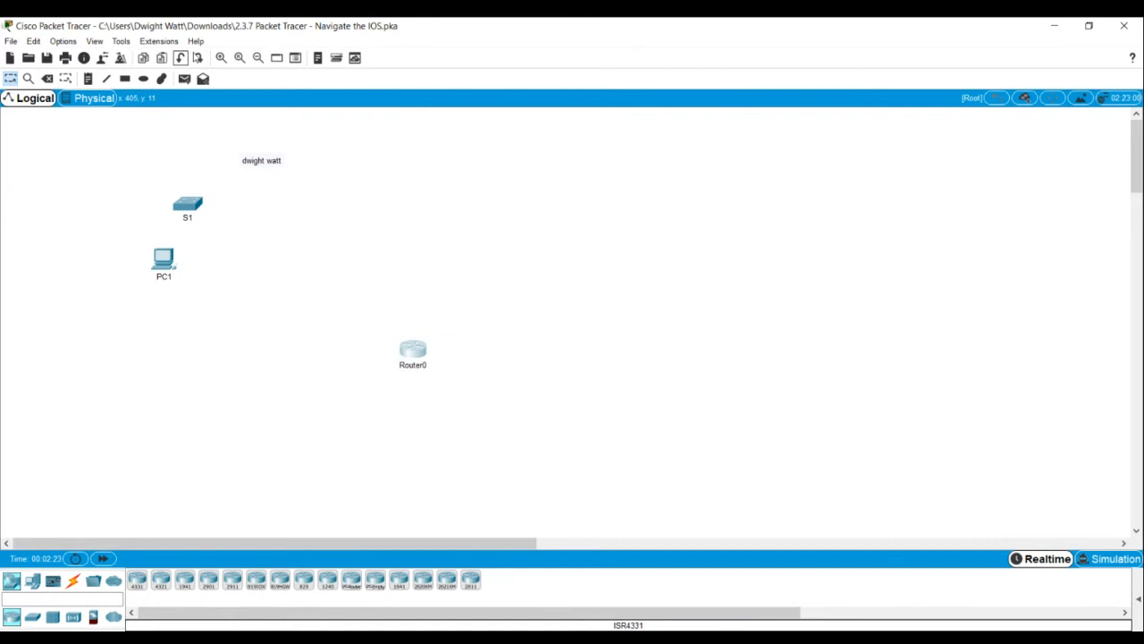
pyautogui.click(47, 78)
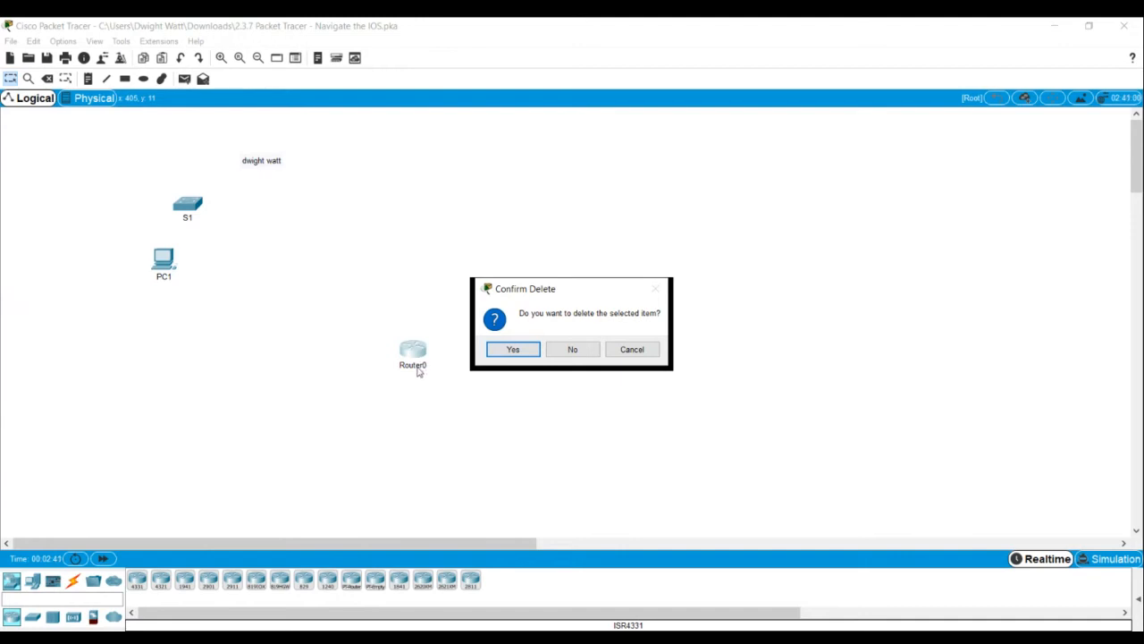
pyautogui.click(516, 355)
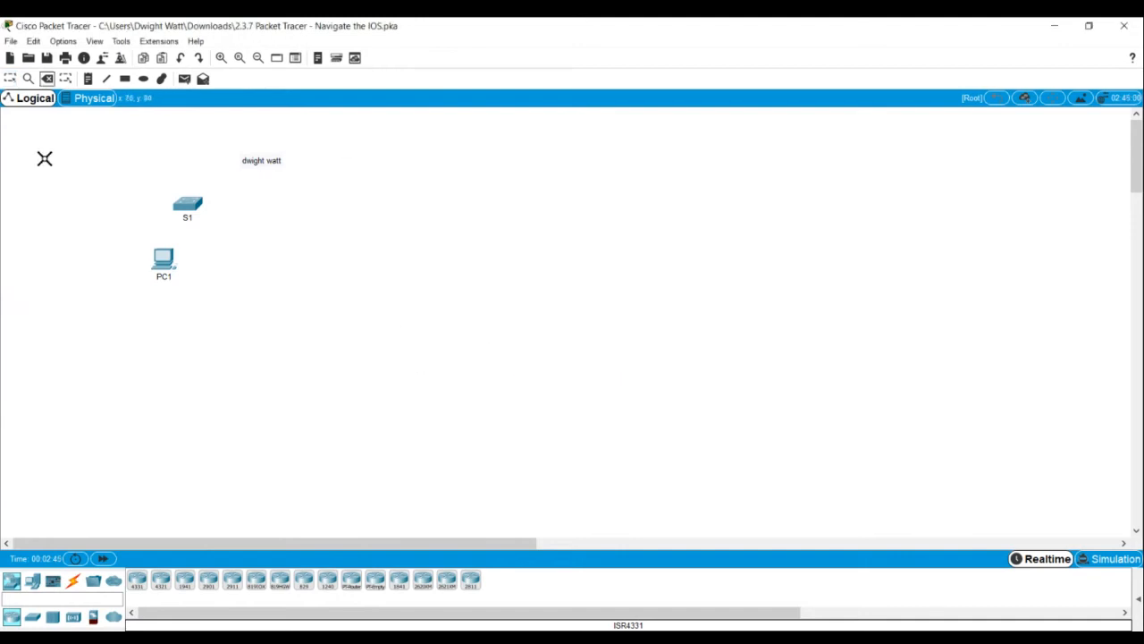
pyautogui.click(11, 79)
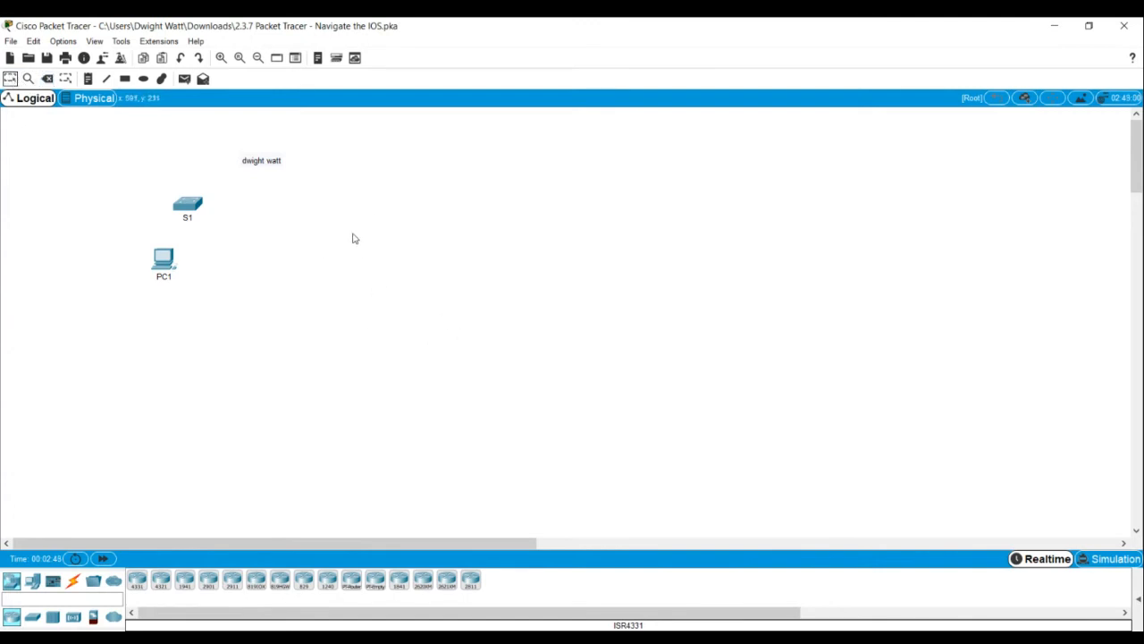
# Step: Connect PC1's FastEthernet0 port to the Console port of switch S1 with a console cable
pyautogui.click(75, 583)
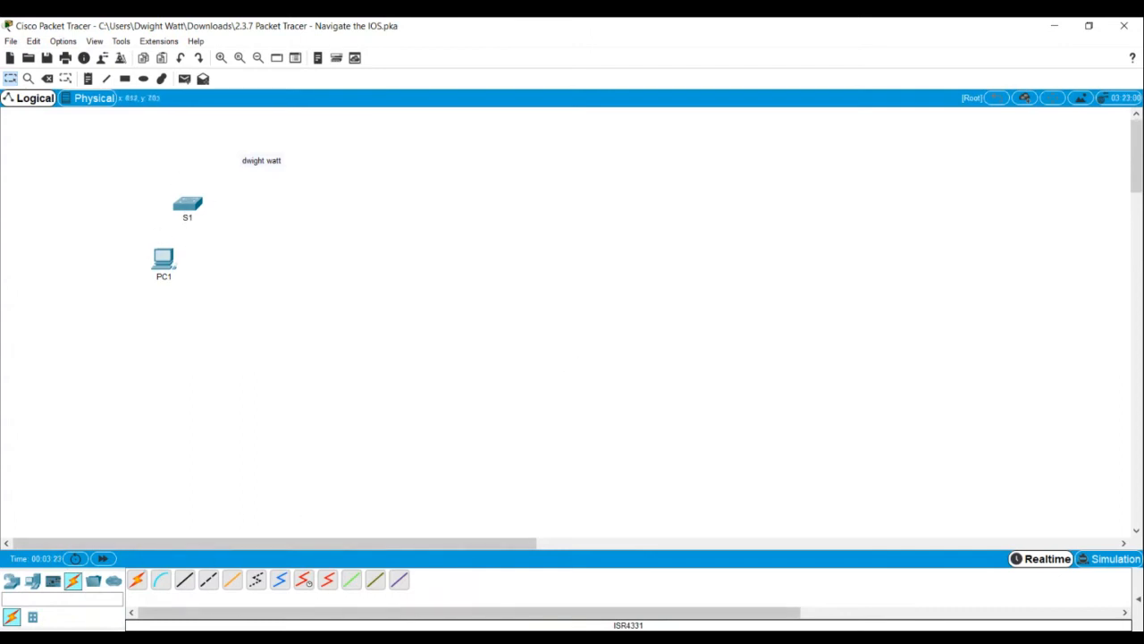
pyautogui.click(160, 582)
pyautogui.moveTo(168, 260)
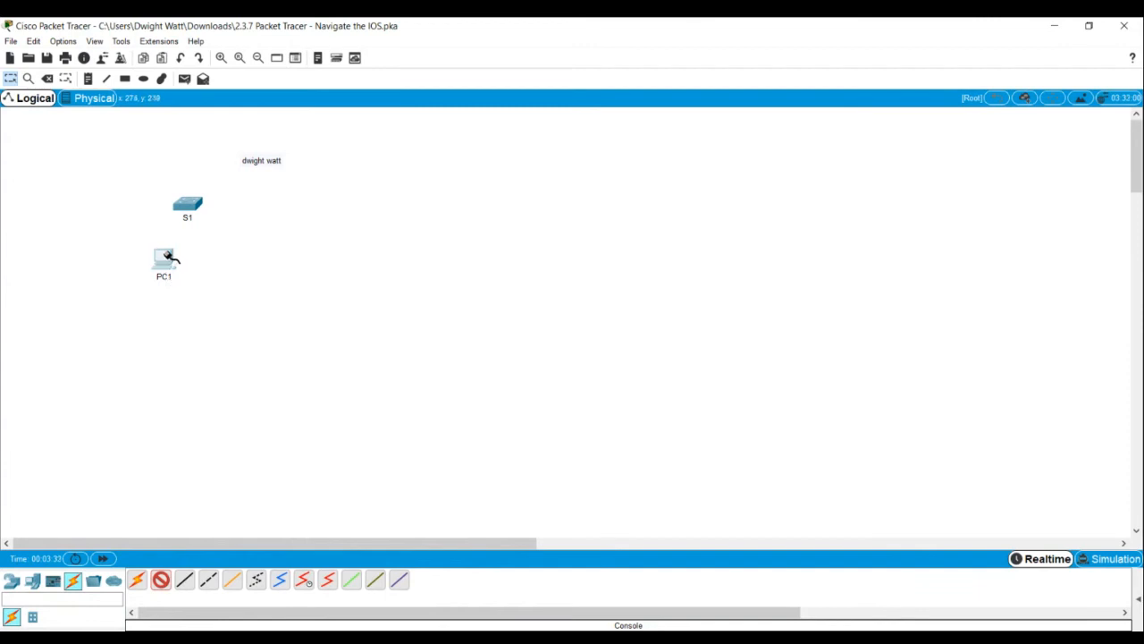
pyautogui.click(165, 256)
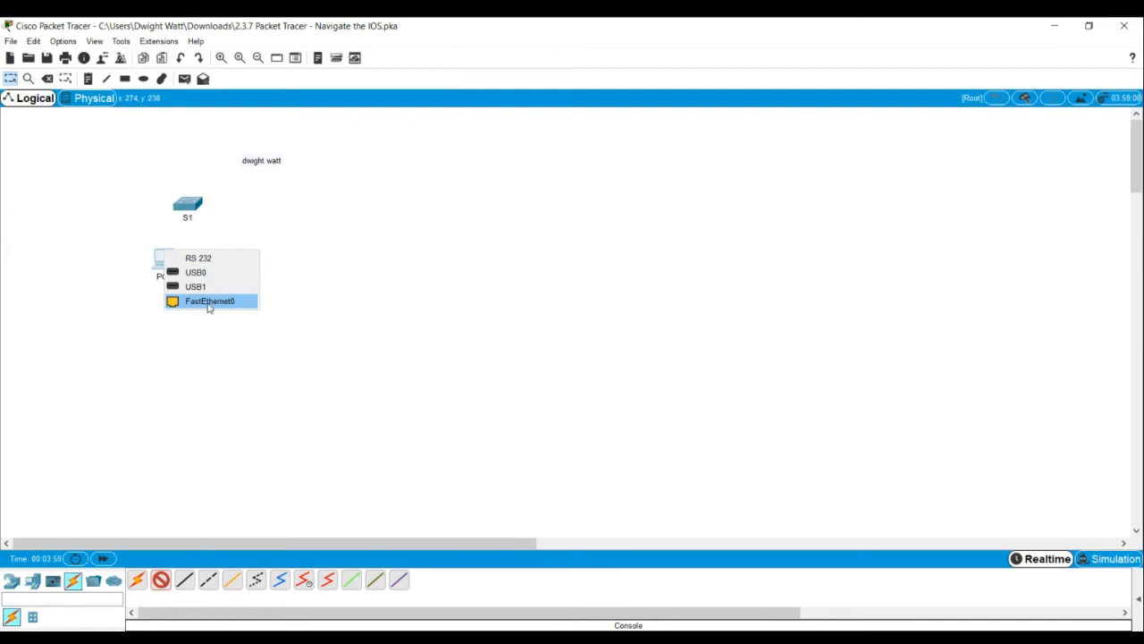
pyautogui.click(208, 302)
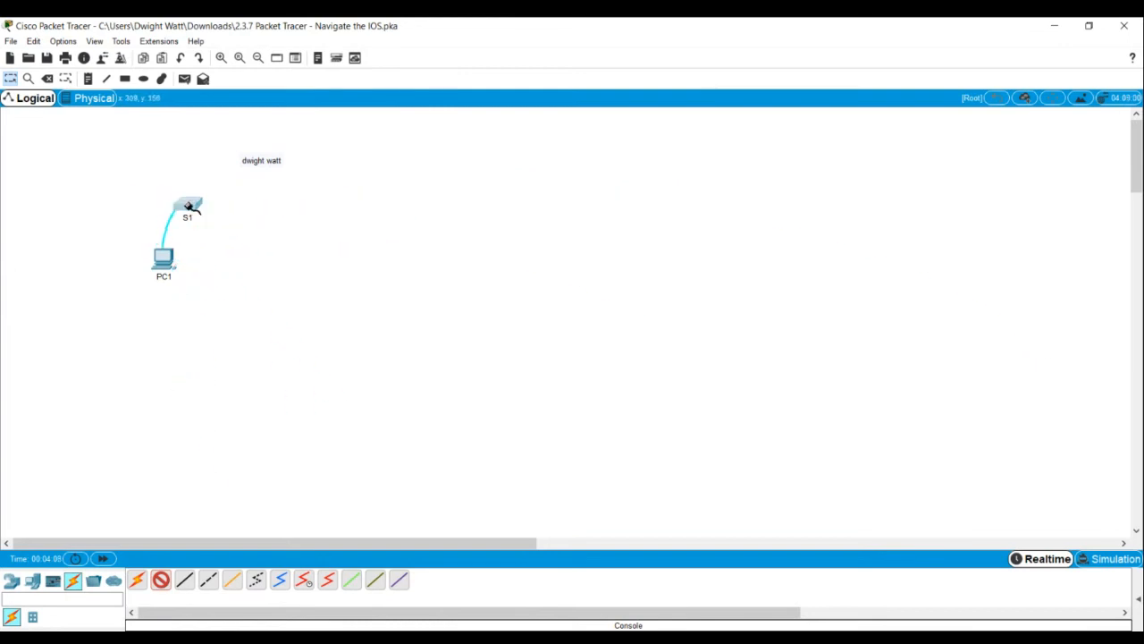
pyautogui.click(188, 206)
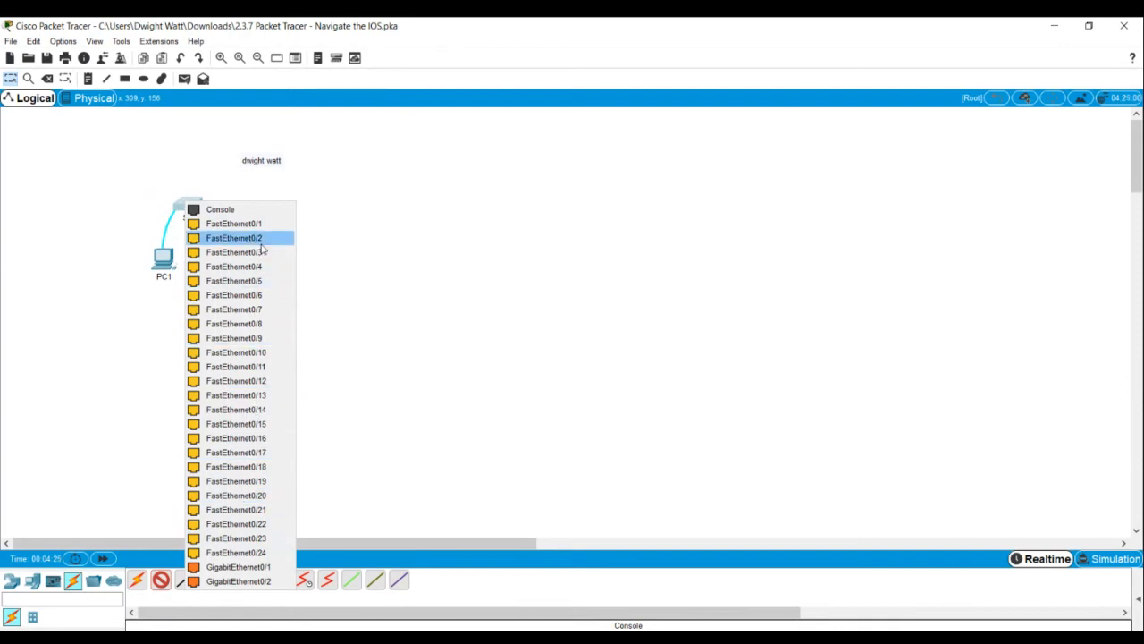
pyautogui.click(228, 214)
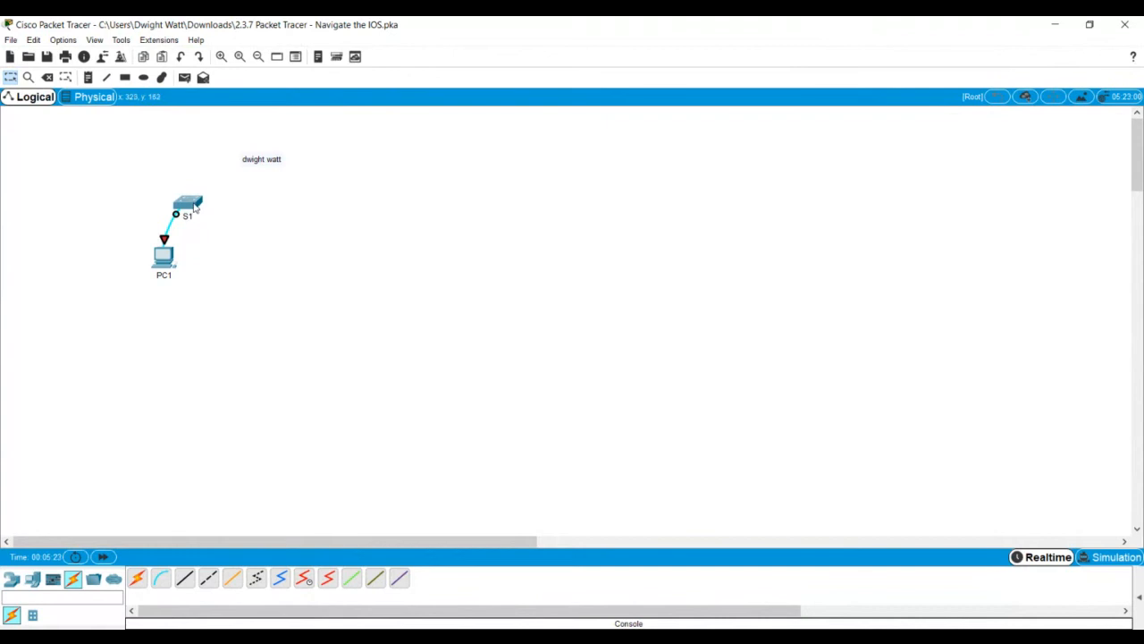
# Step: Try to open the CLI of switch S1 directly from its device window
pyautogui.moveTo(190, 209)
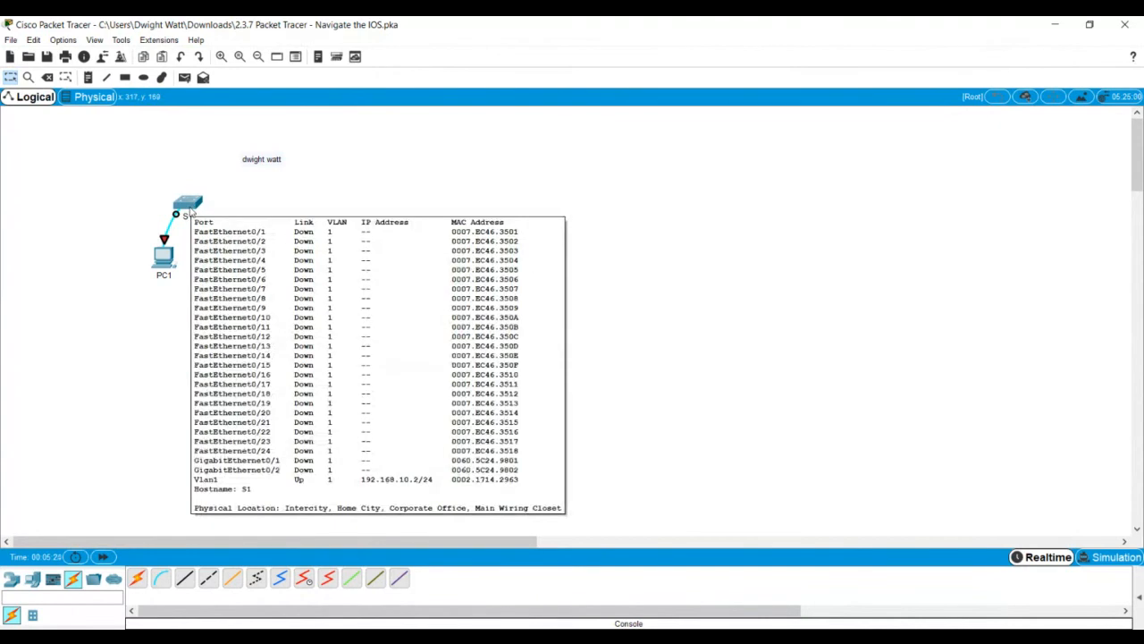
pyautogui.click(191, 208)
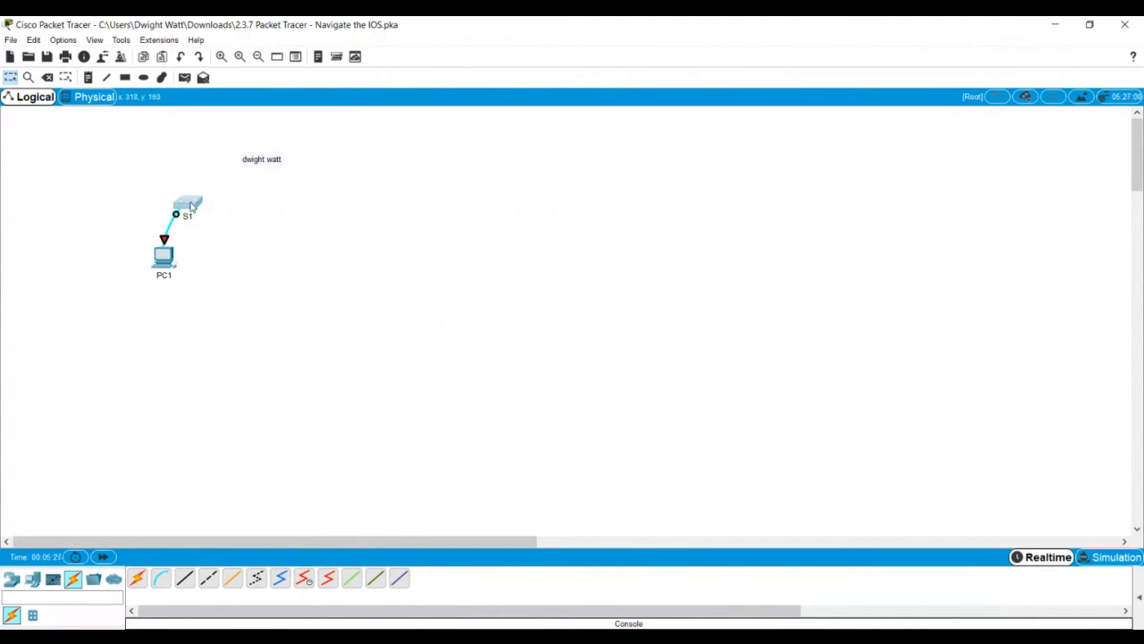
pyautogui.click(455, 168)
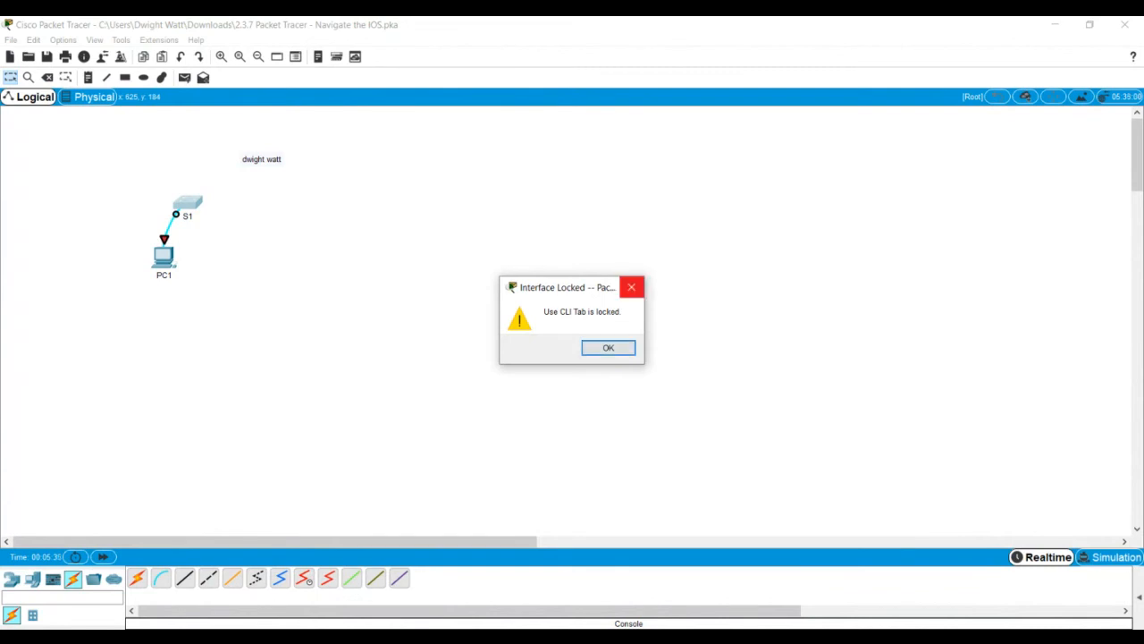
pyautogui.click(631, 287)
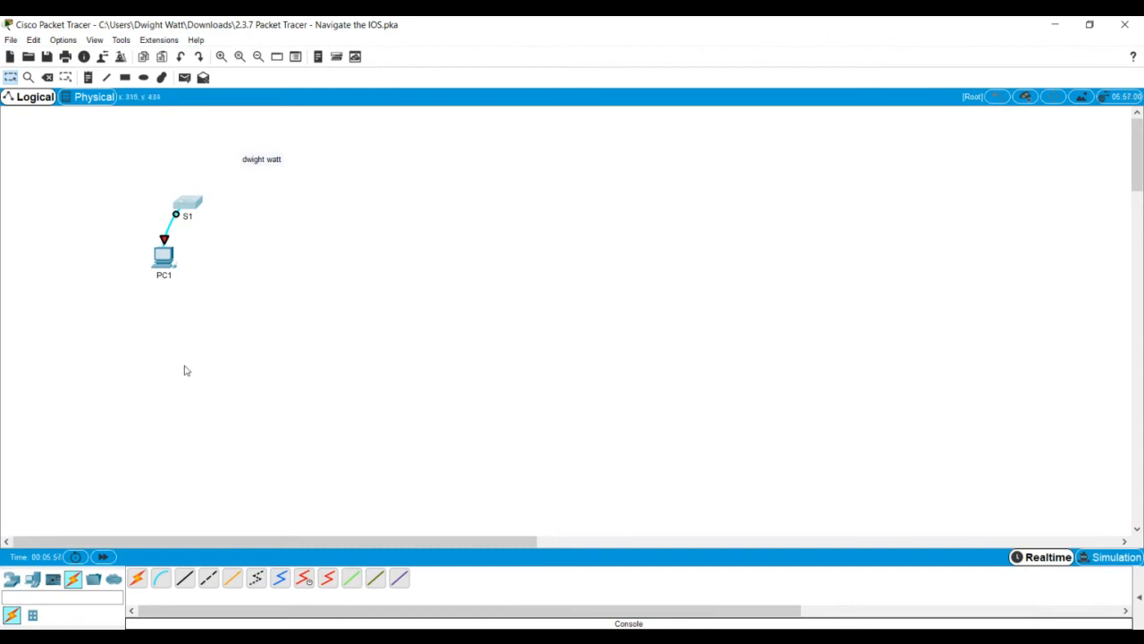
# Step: Review PC1's IP configuration and browse the applications available on its desktop
pyautogui.click(164, 260)
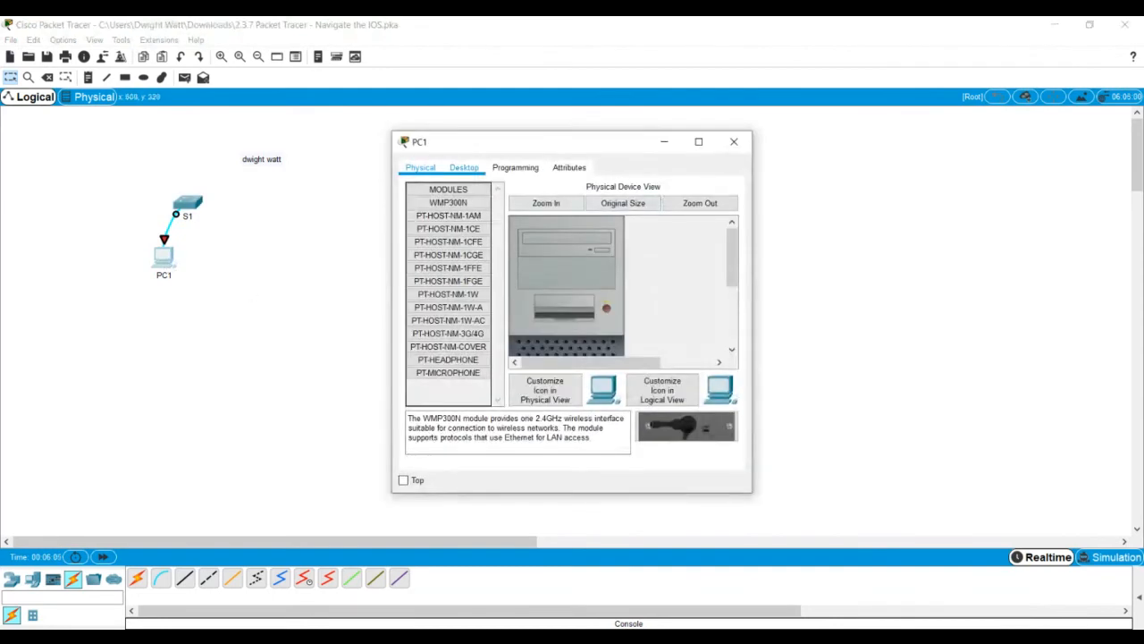
pyautogui.click(464, 167)
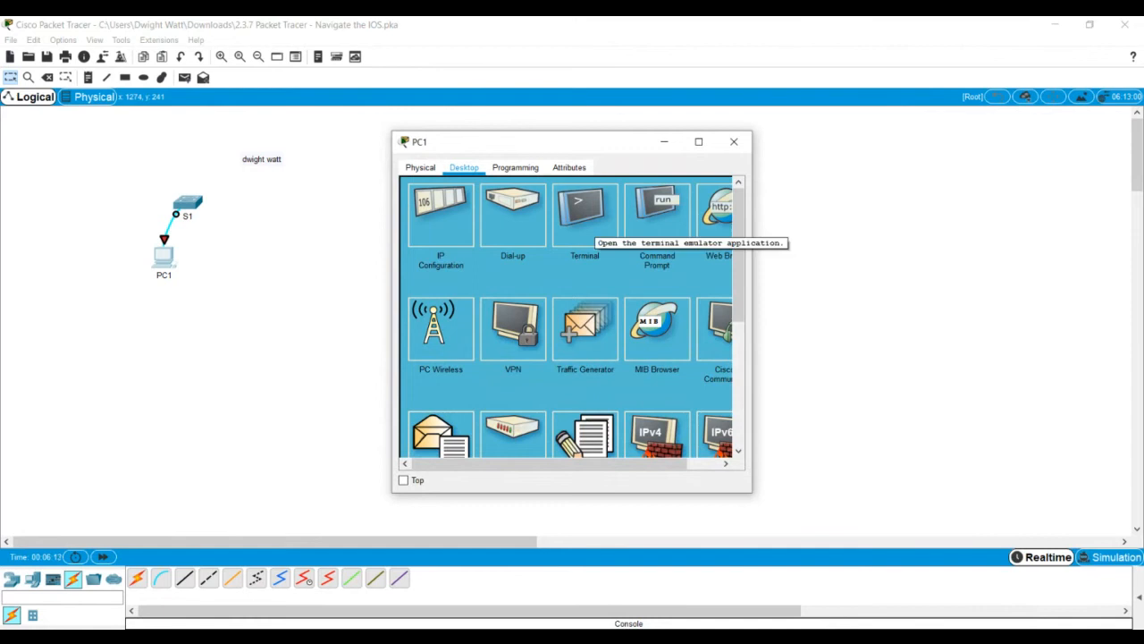
pyautogui.click(441, 215)
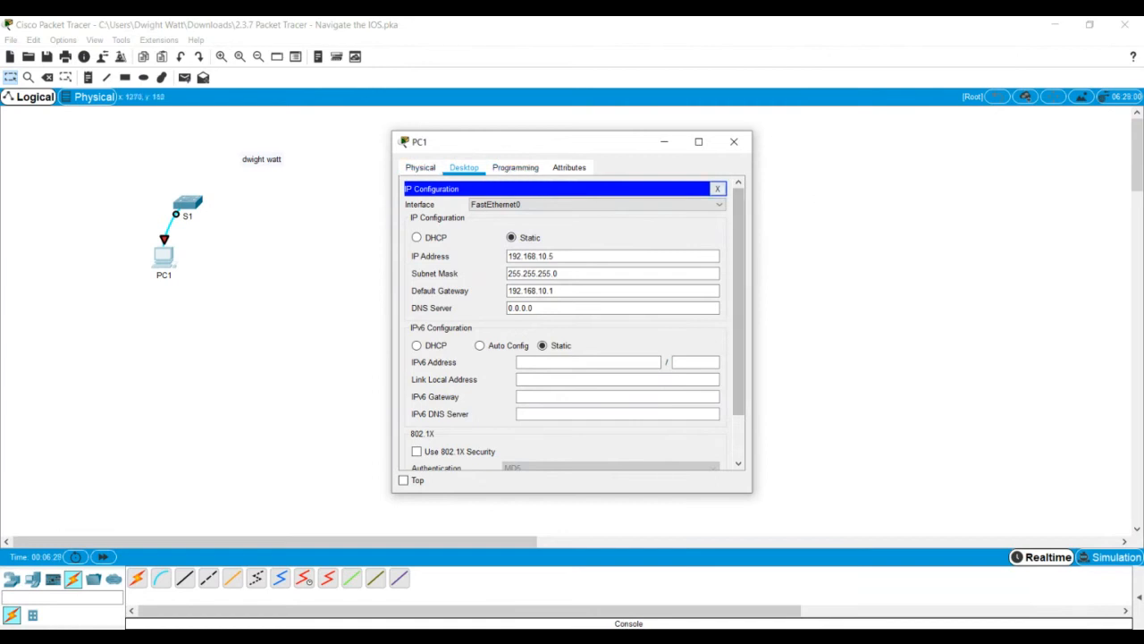
pyautogui.click(717, 189)
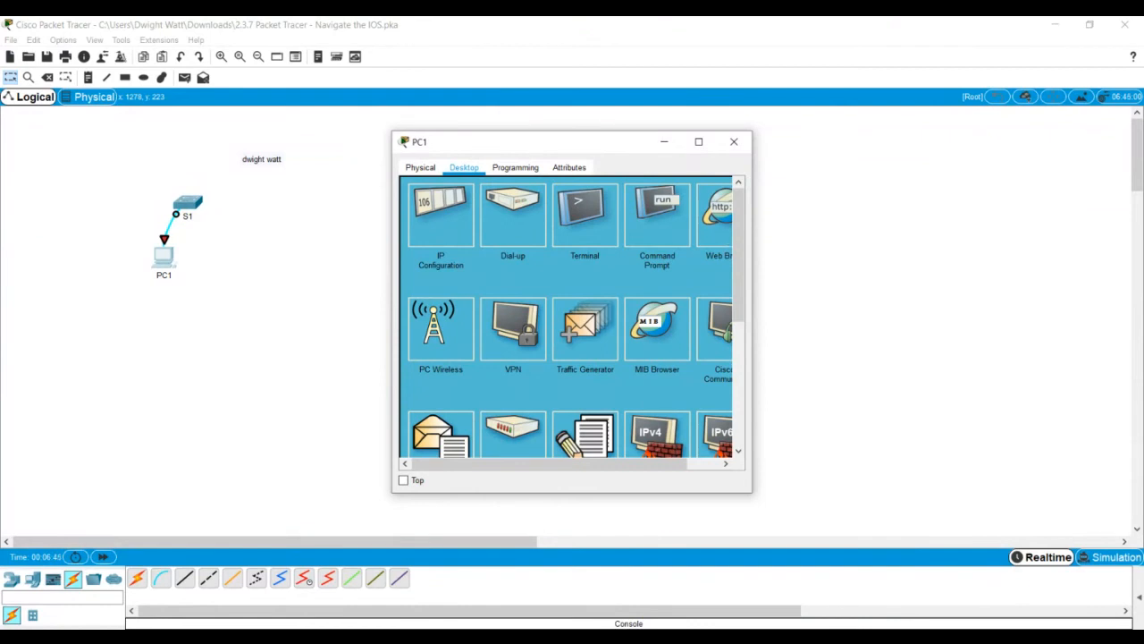
pyautogui.scroll(-2, 565, 316)
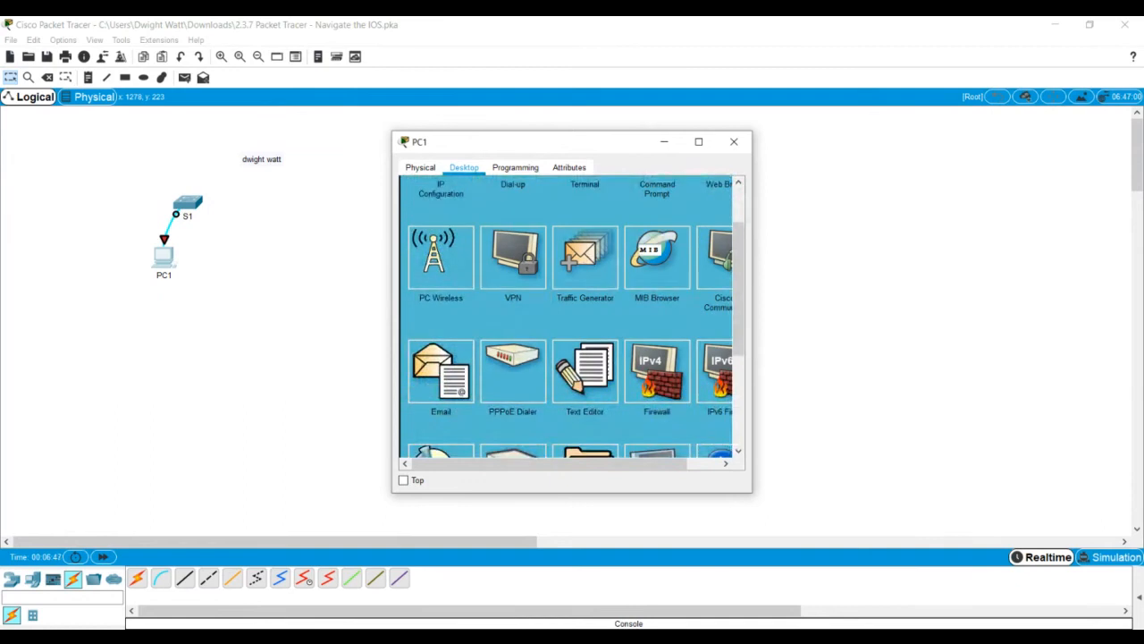
pyautogui.scroll(-2, 573, 317)
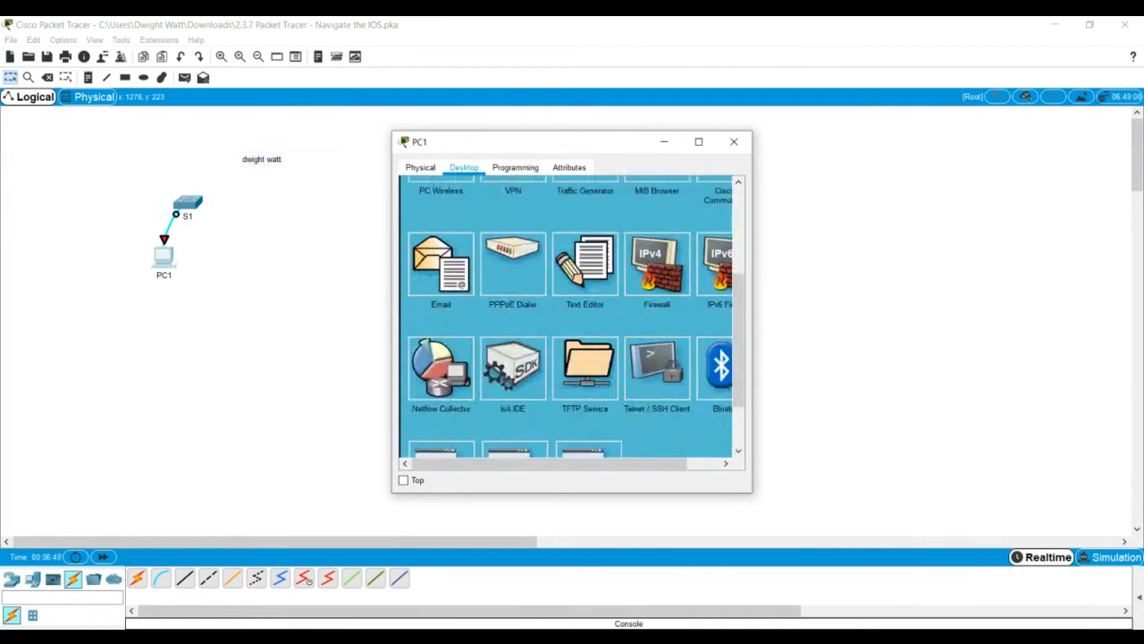
pyautogui.scroll(4, 572, 317)
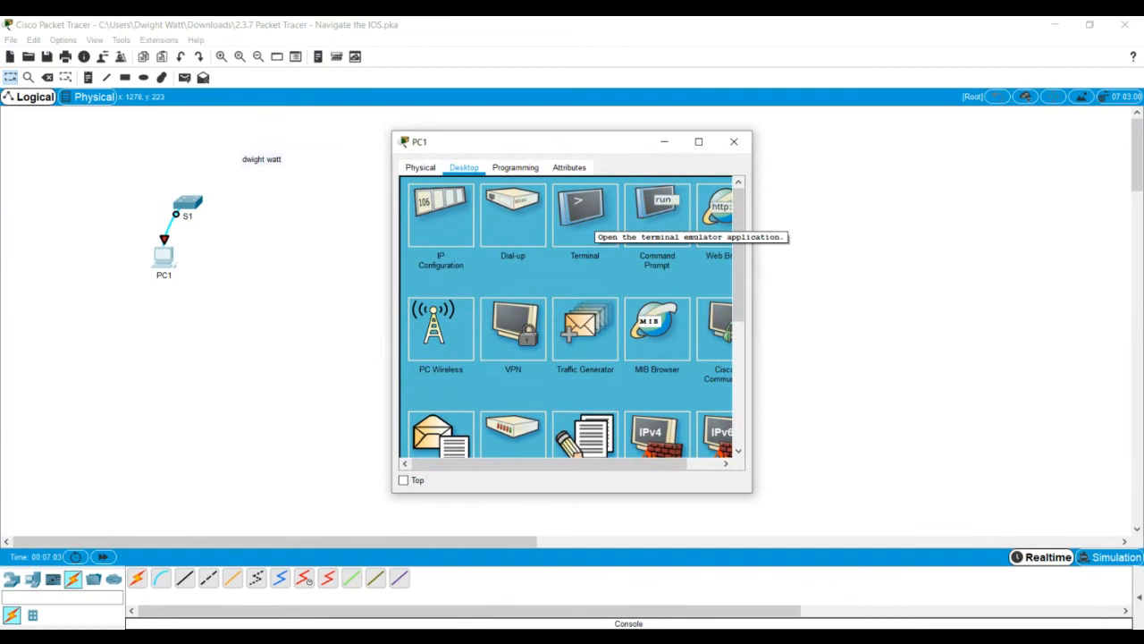
# Step: Try a terminal session from PC1 with the default port settings, check S1's device window, and close PC1's window
pyautogui.click(582, 212)
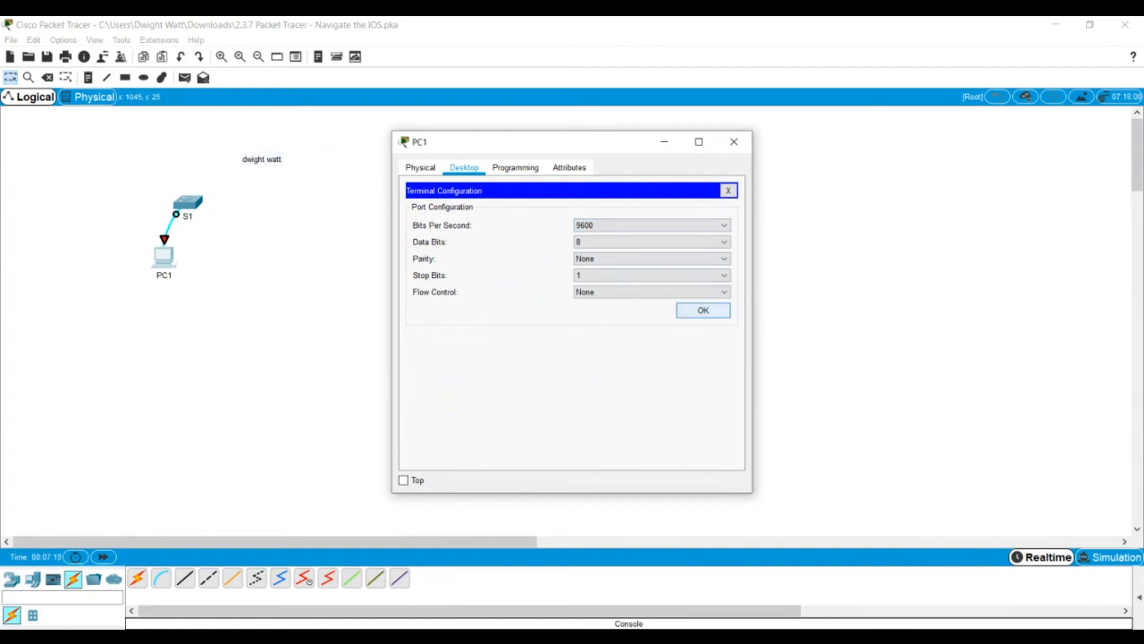
pyautogui.click(703, 310)
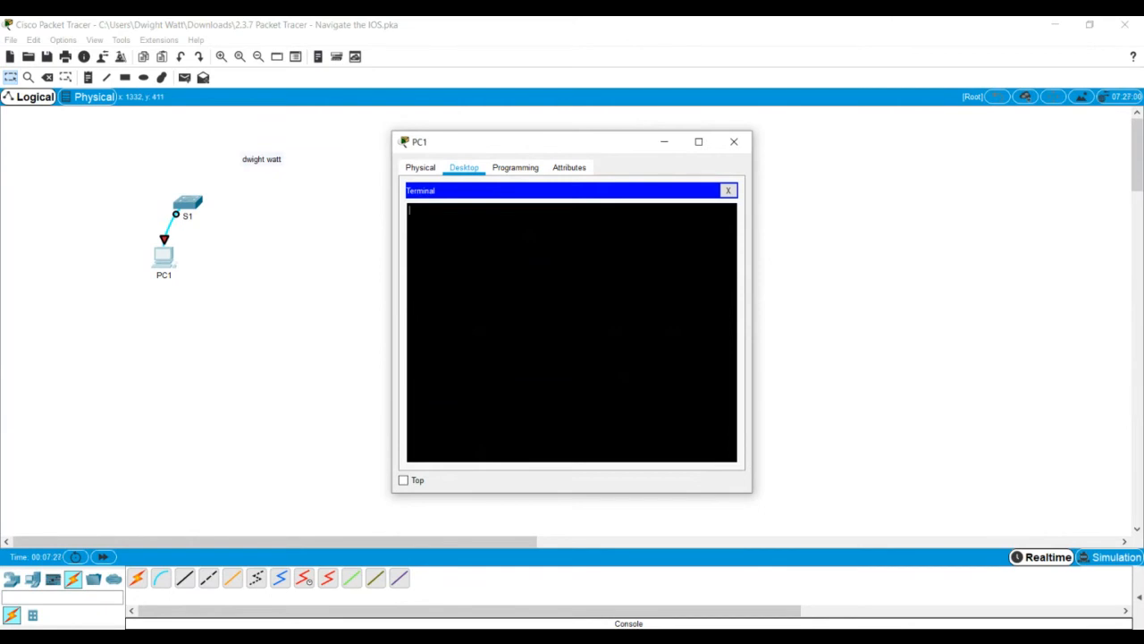
pyautogui.click(193, 211)
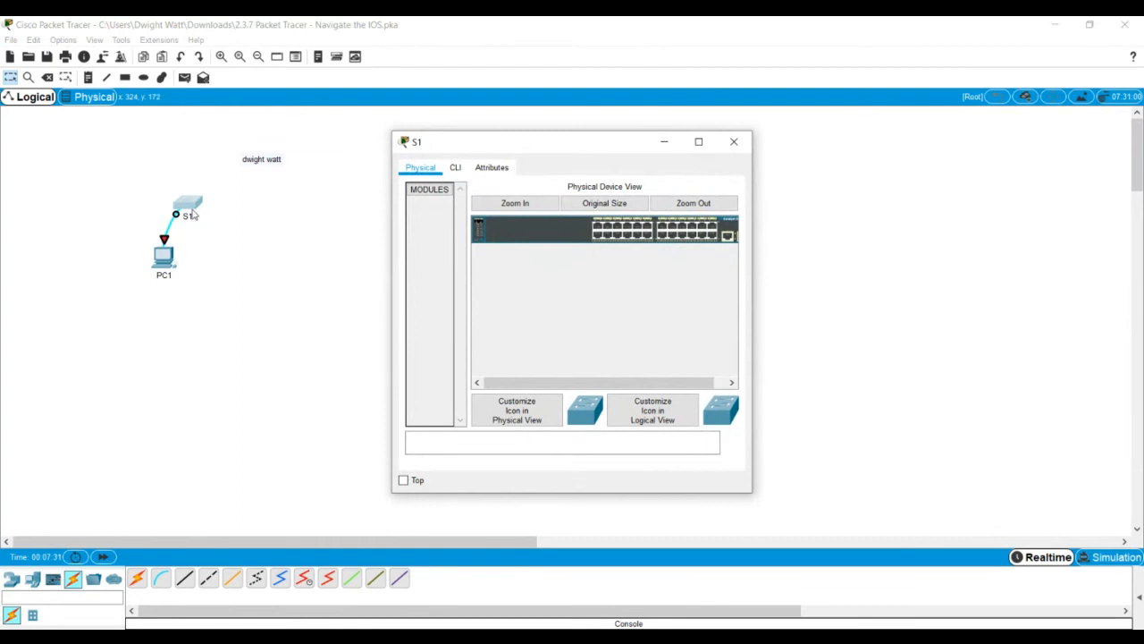
pyautogui.click(163, 261)
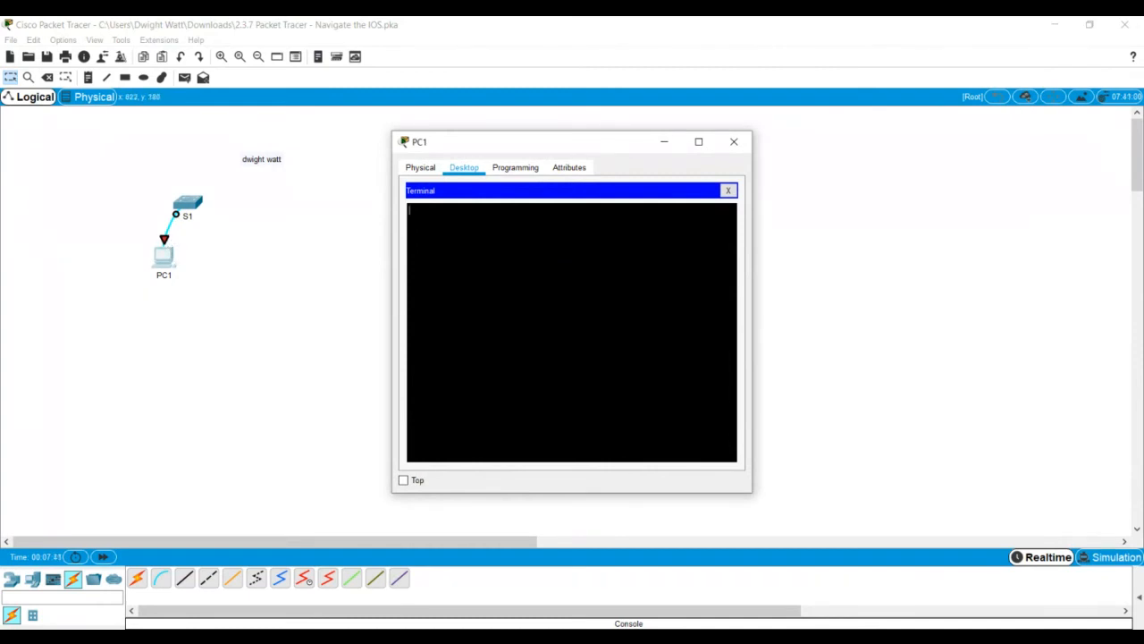
pyautogui.click(734, 142)
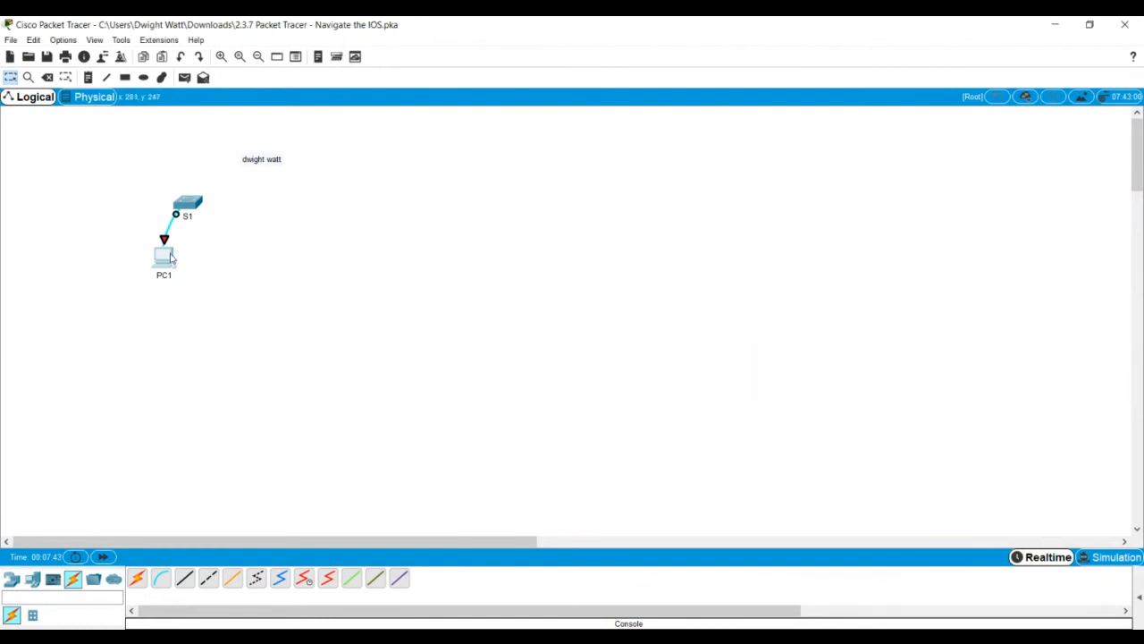
# Step: Move the PC1 end of the console cable to the RS 232 port
pyautogui.moveTo(165, 241)
pyautogui.moveTo(166, 242); pyautogui.dragTo(169, 257)
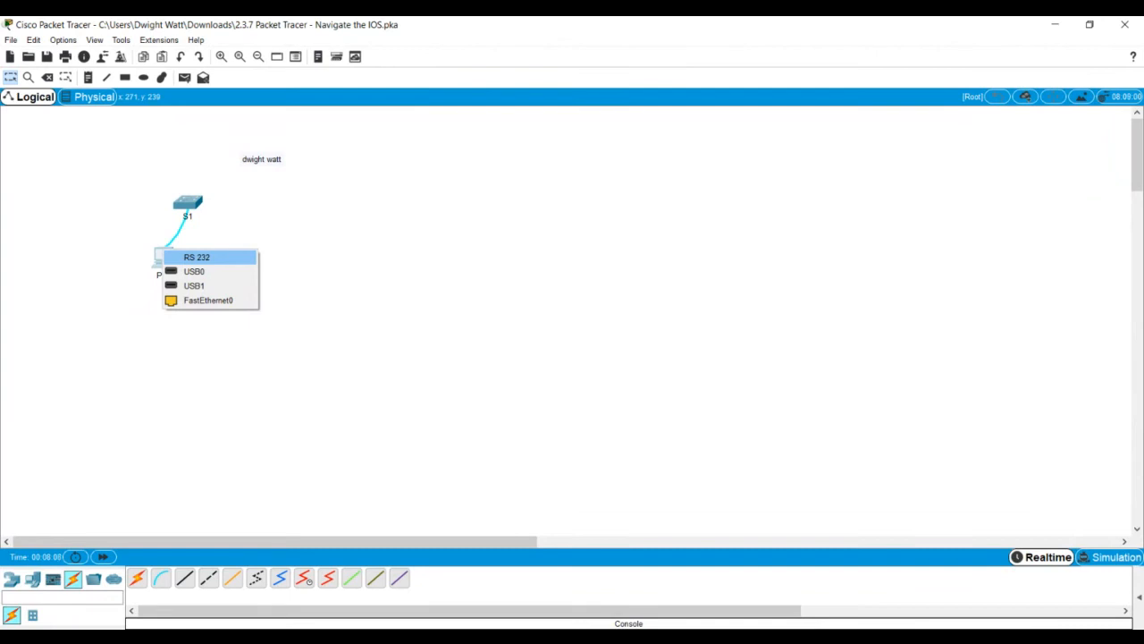
pyautogui.click(203, 260)
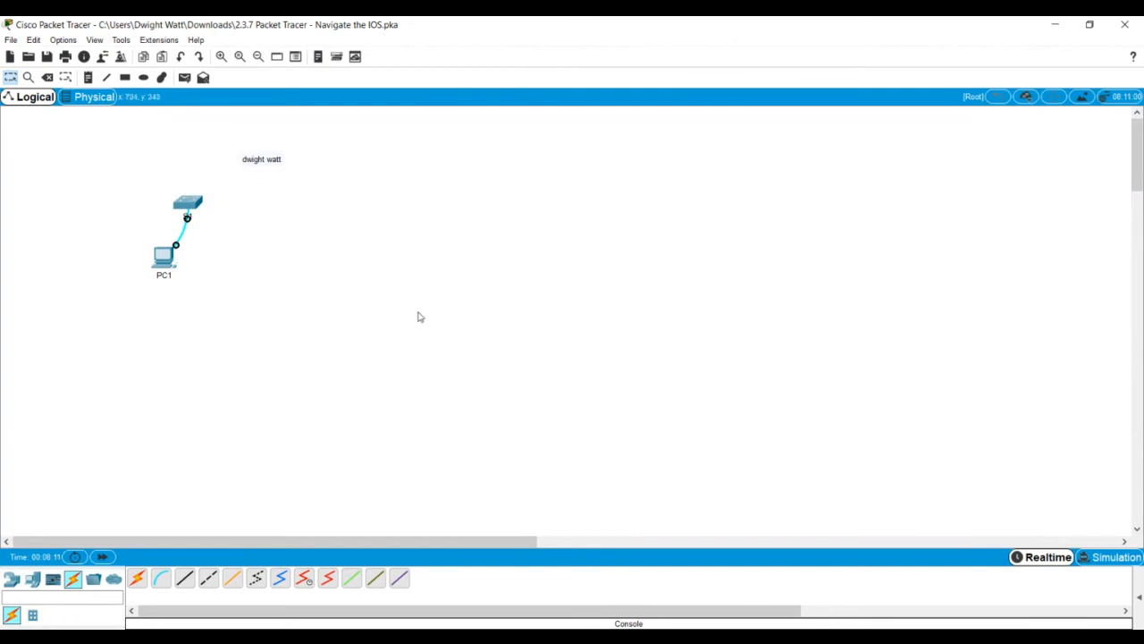
# Step: Open a terminal session on PC1 at 9600 bits per second, 8 data bits, no parity, 1 stop bit and no flow control
pyautogui.click(167, 258)
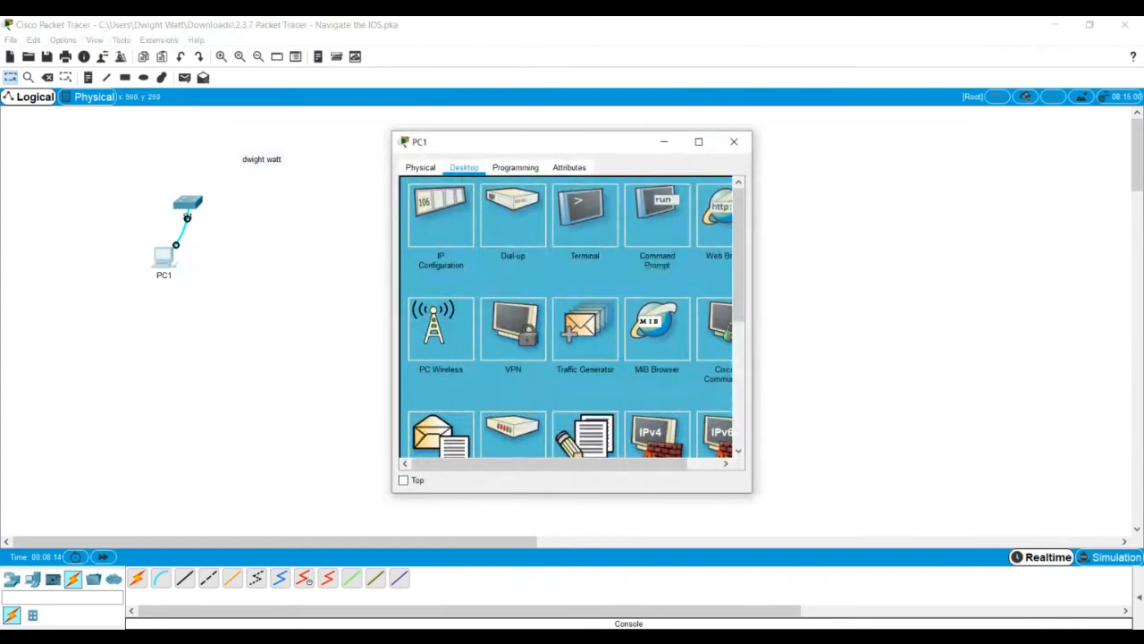
pyautogui.click(585, 215)
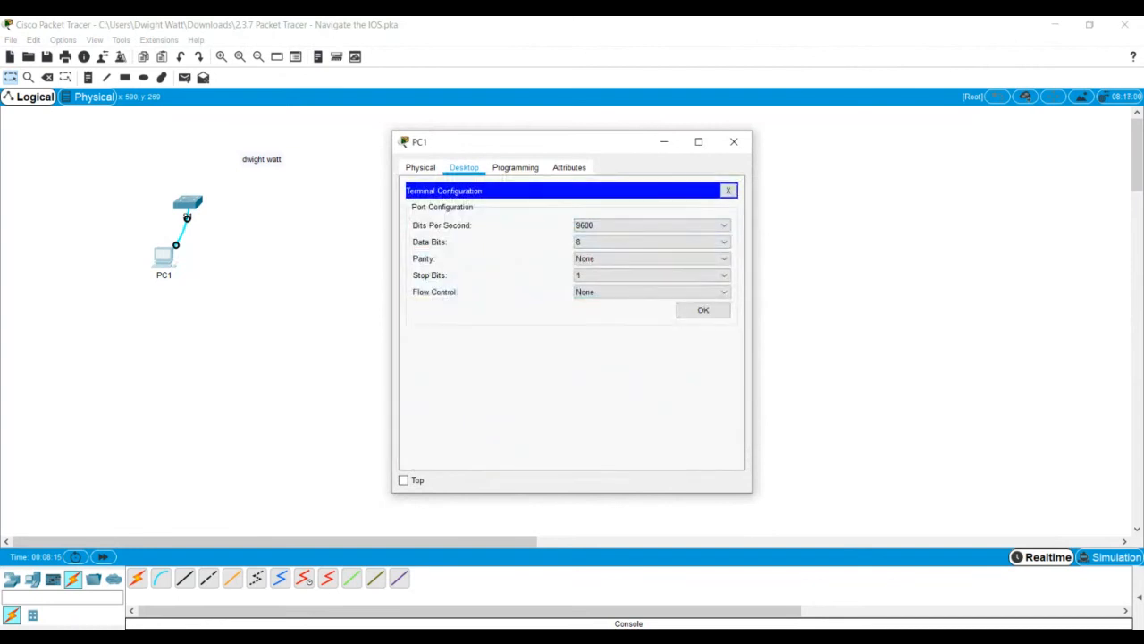
pyautogui.click(703, 310)
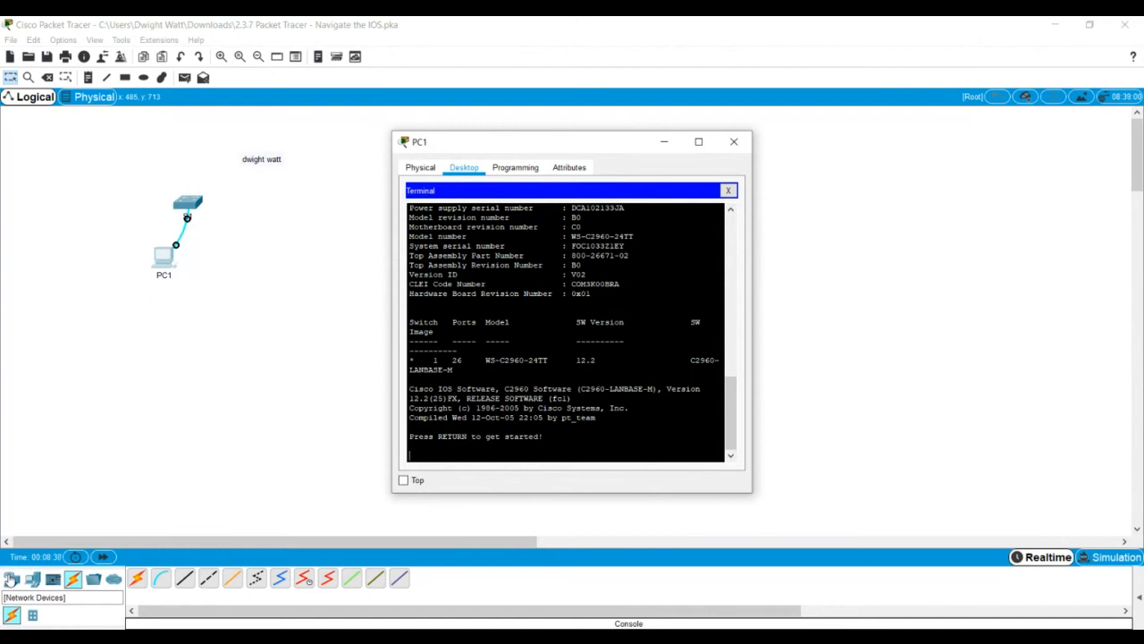
# Step: Add a 2960-24TT switch to the empty workspace area beside and below PC1 and open its device window
pyautogui.click(11, 579)
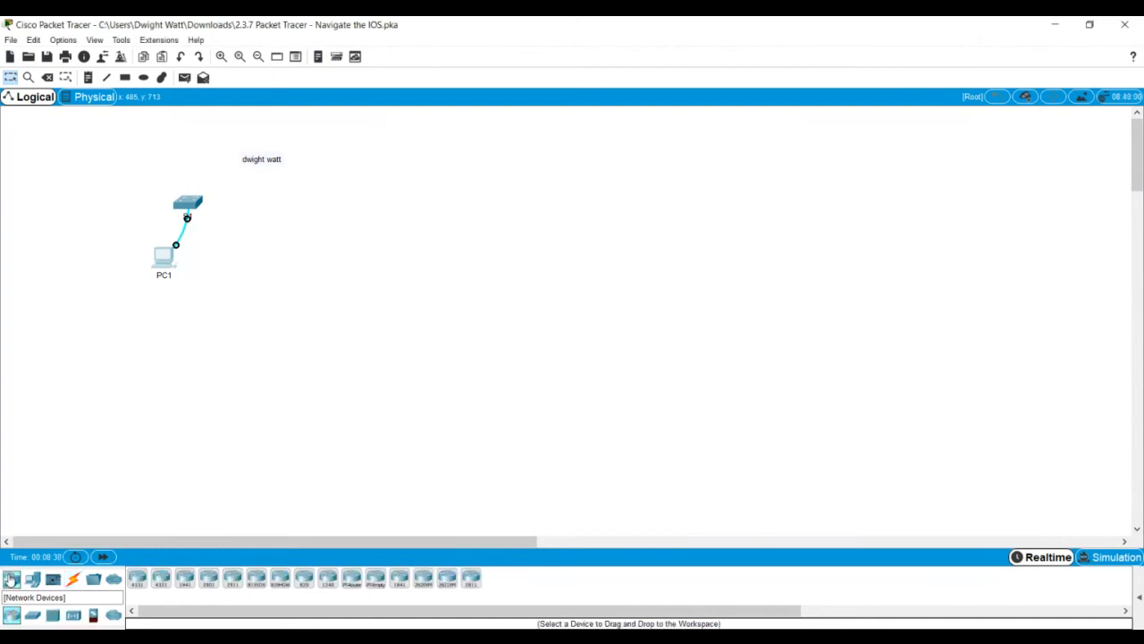
pyautogui.click(32, 617)
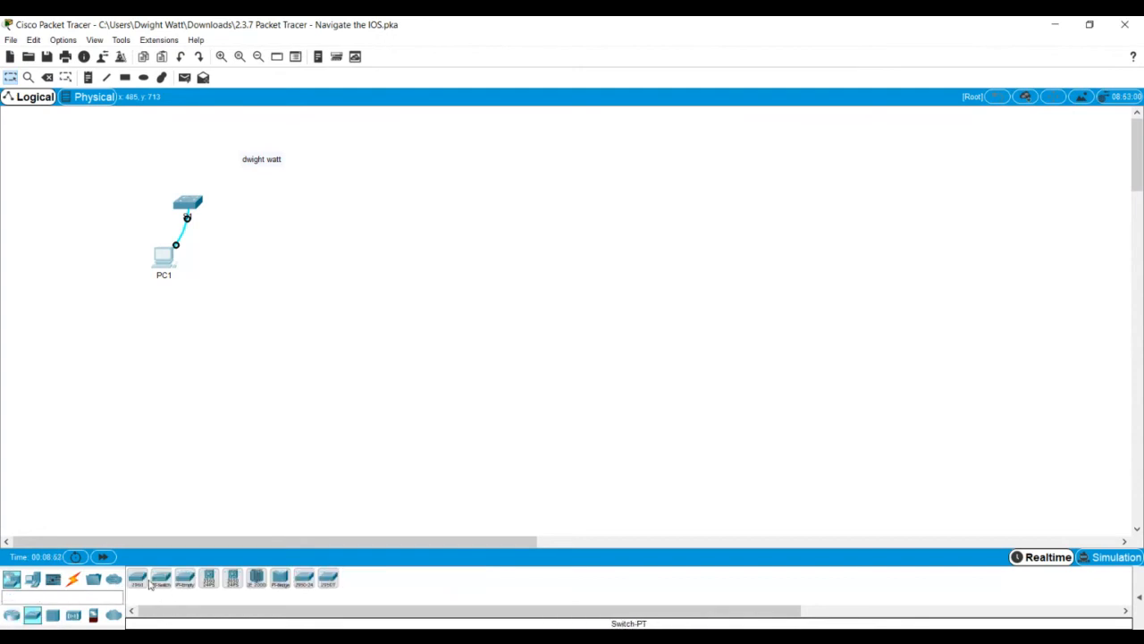
pyautogui.click(139, 580)
pyautogui.click(450, 285)
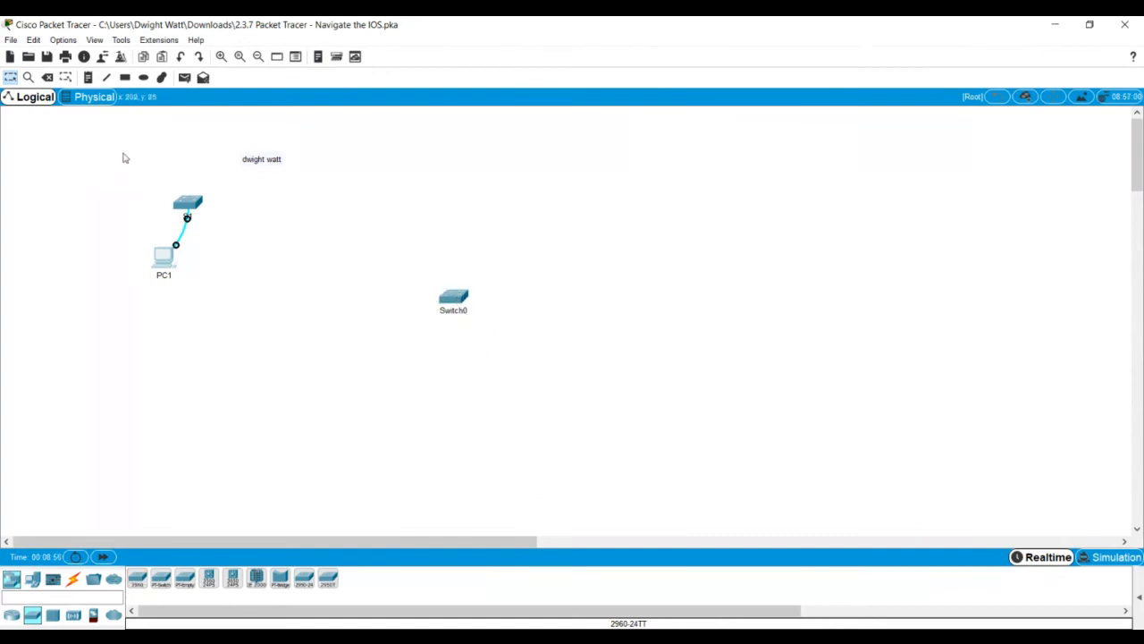
pyautogui.click(453, 298)
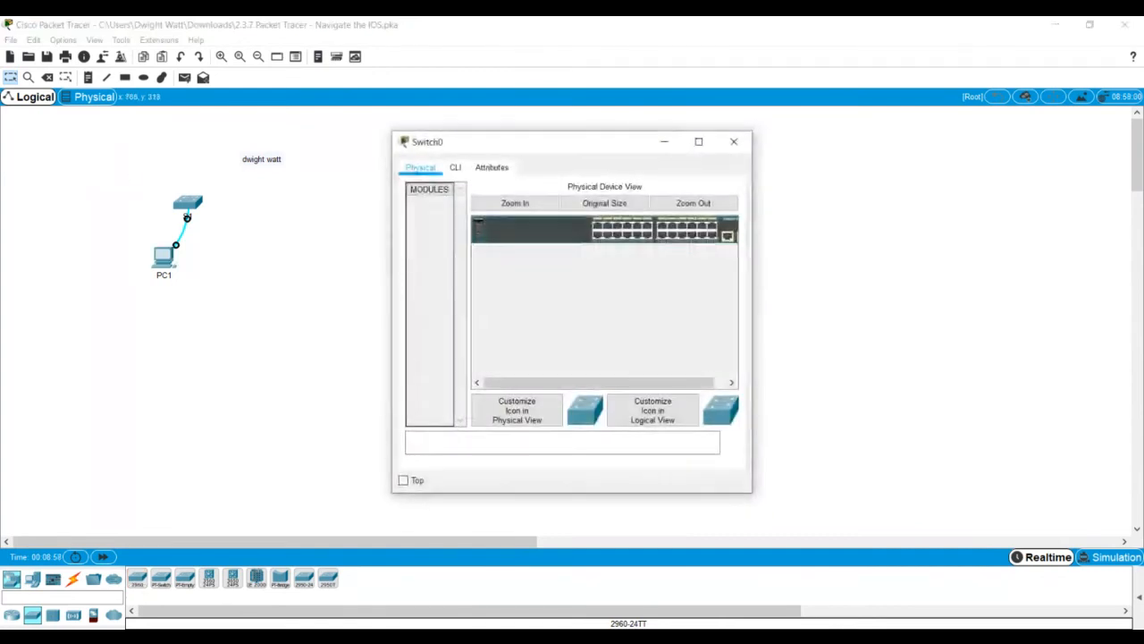
# Step: View the added switch's command line, then return to PC1's terminal and start the S1 command-line session
pyautogui.click(455, 167)
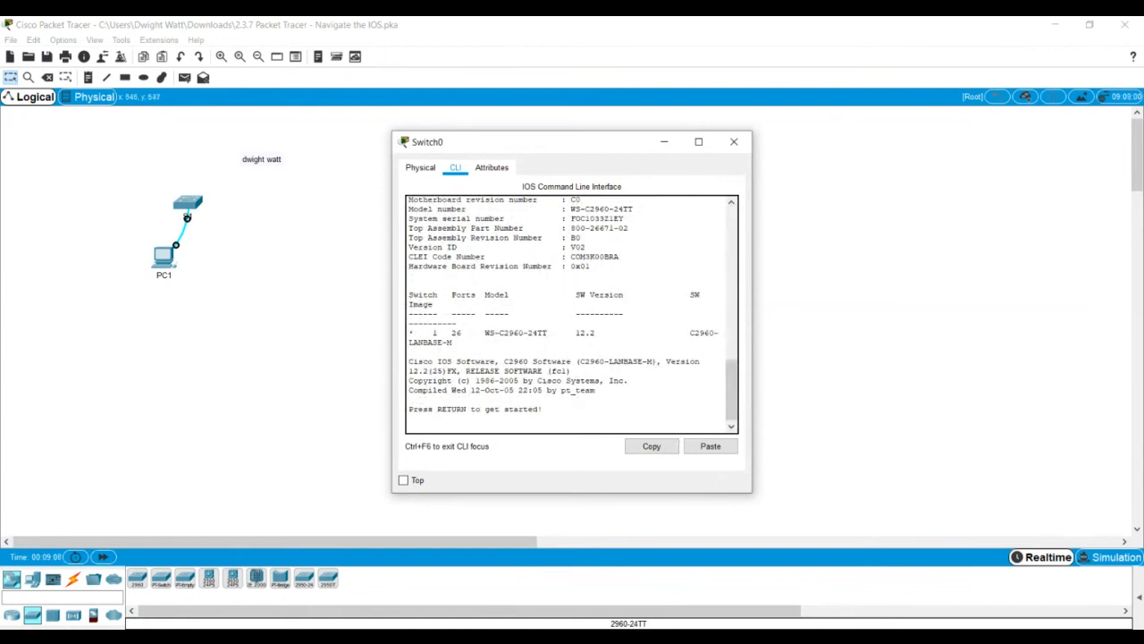
pyautogui.click(747, 145)
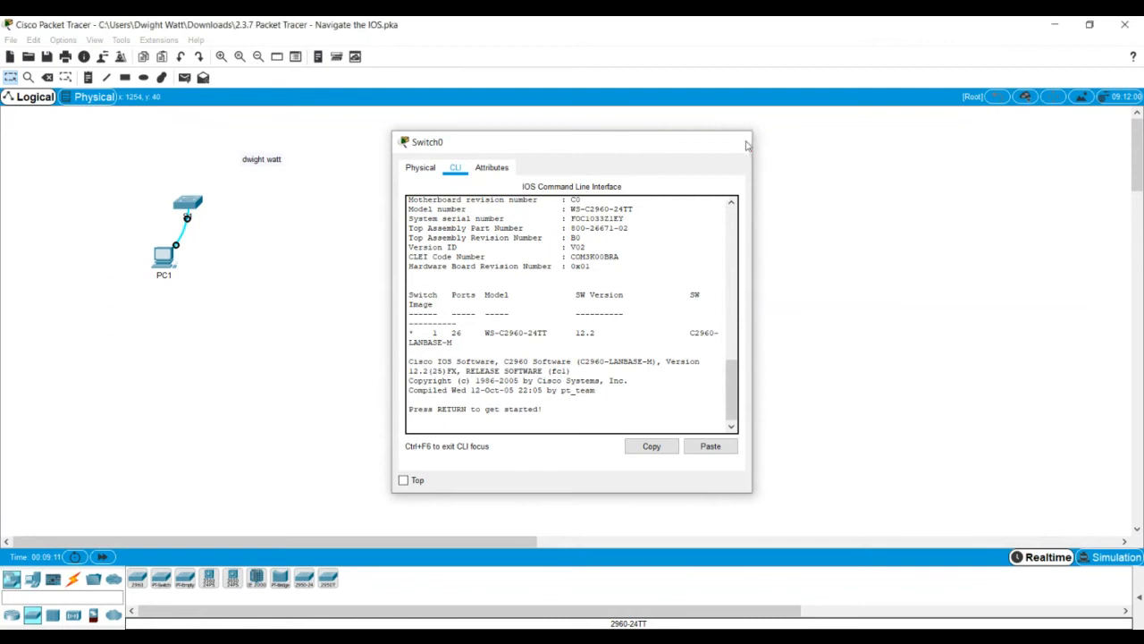
pyautogui.click(164, 261)
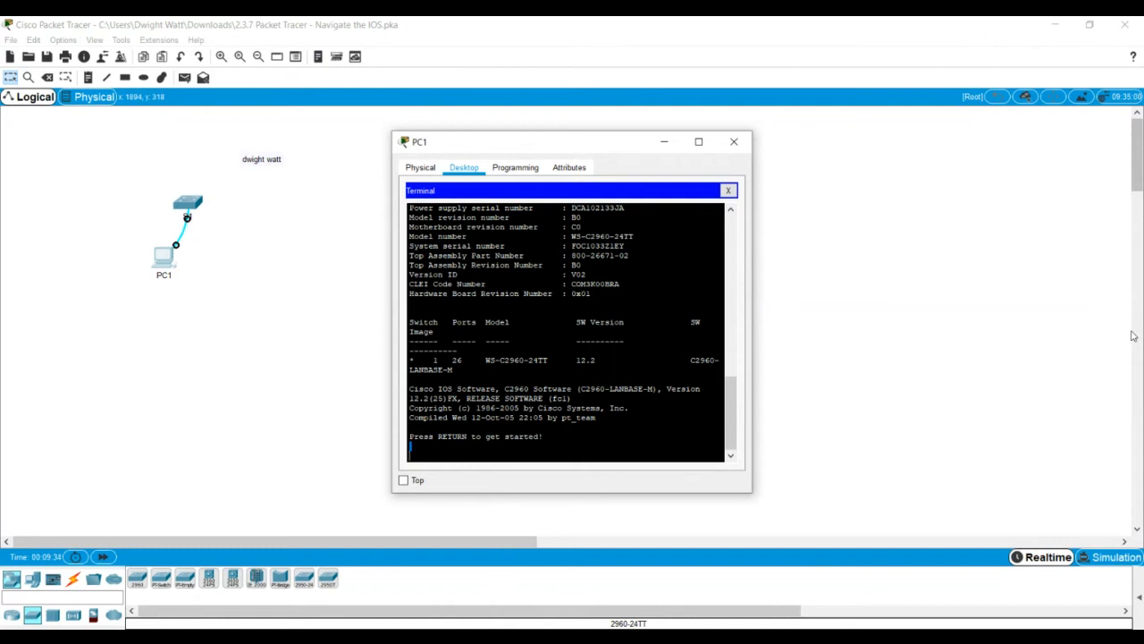
pyautogui.press('Return')
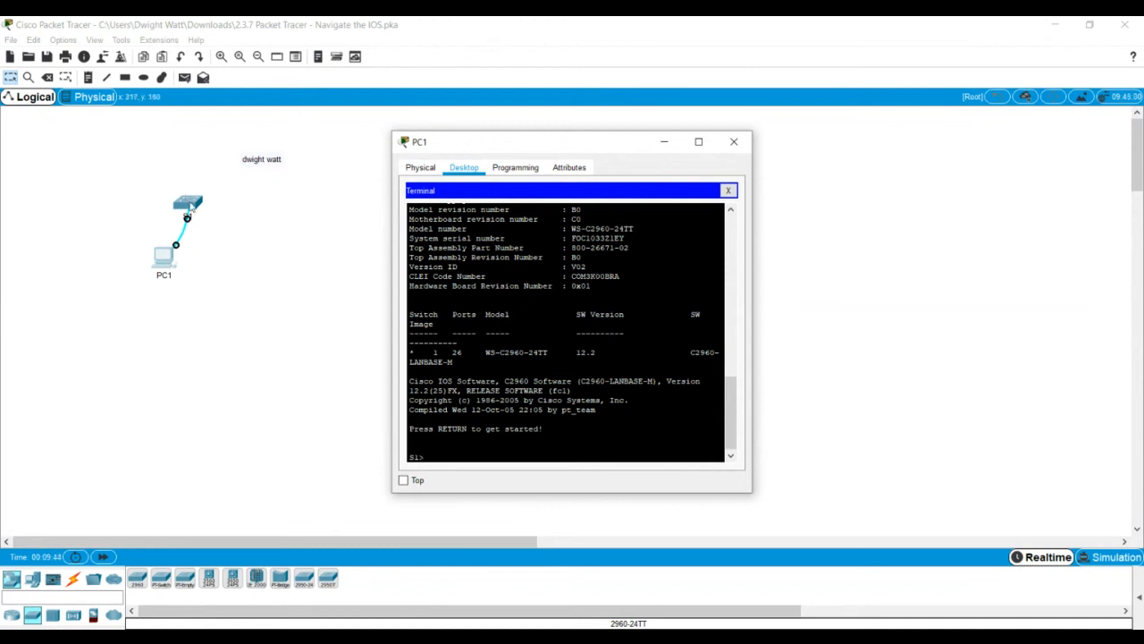
# Step: Move S1 up and to the left of PC1 so its label is clear, and bring PC1's terminal back to the front
pyautogui.click(180, 240)
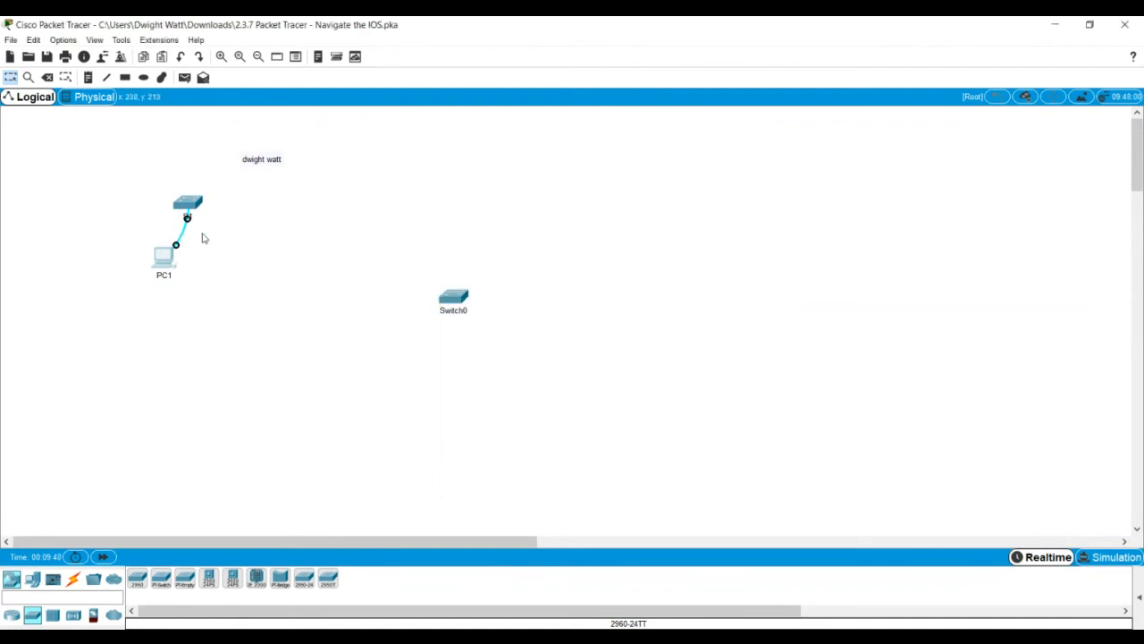
pyautogui.moveTo(198, 205); pyautogui.dragTo(147, 197)
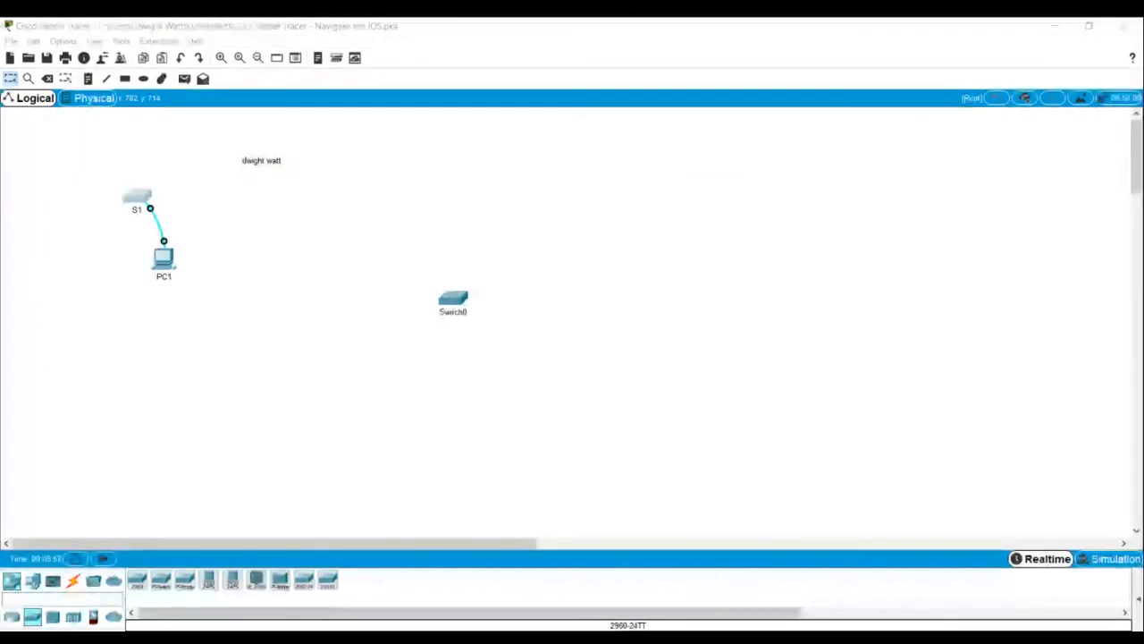
pyautogui.moveTo(460, 636)
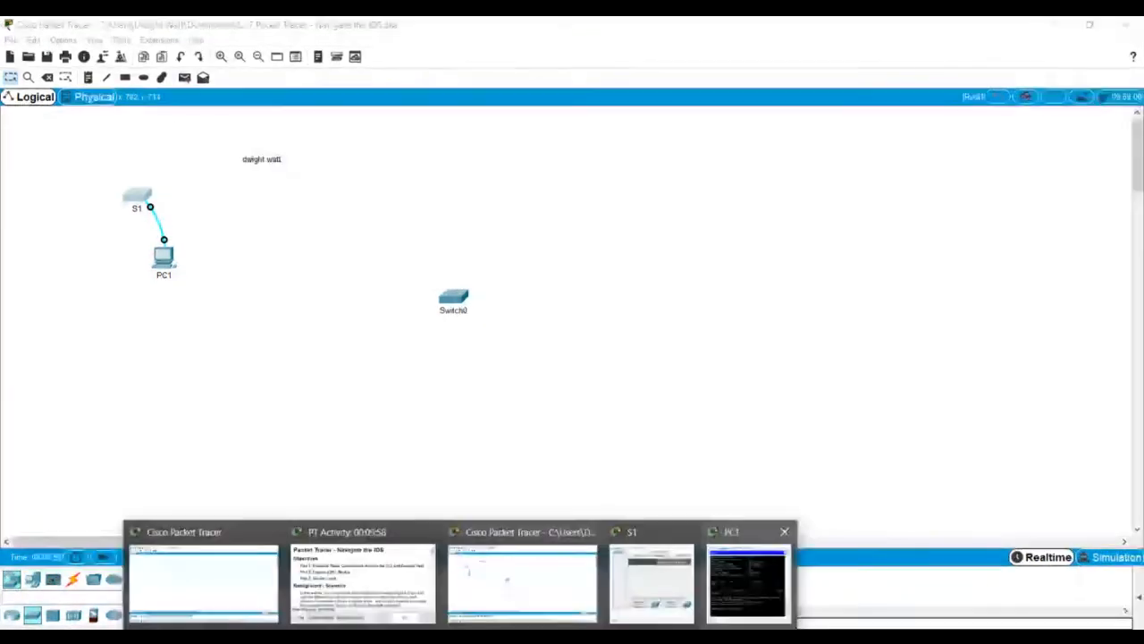
pyautogui.click(747, 582)
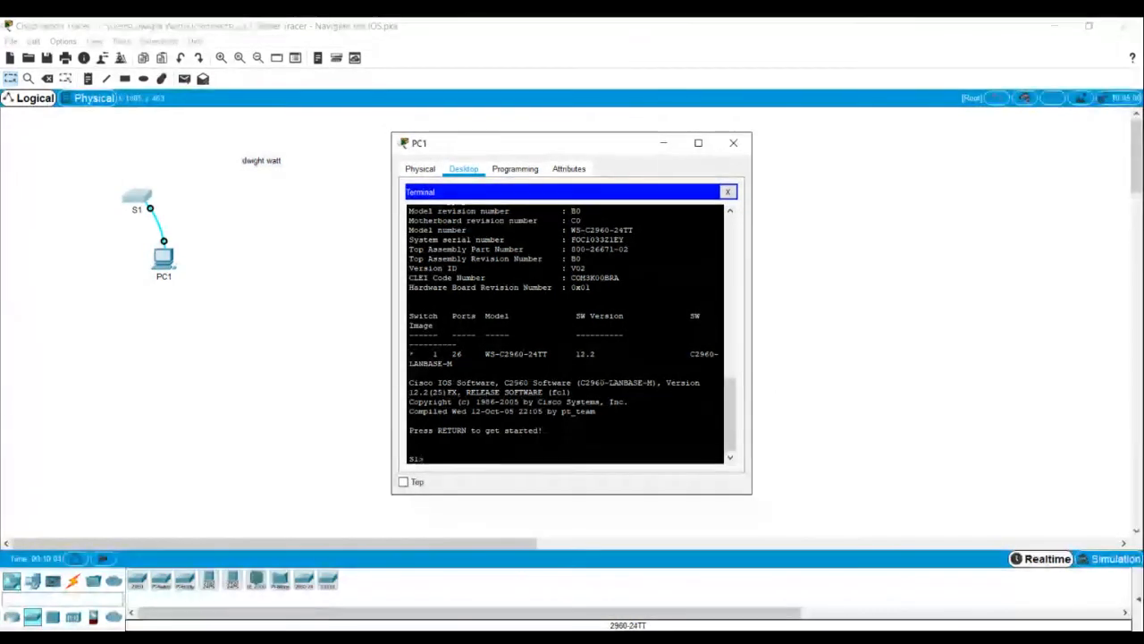
# Step: Enter privileged EXEC mode on S1 with the en command
pyautogui.write('e')
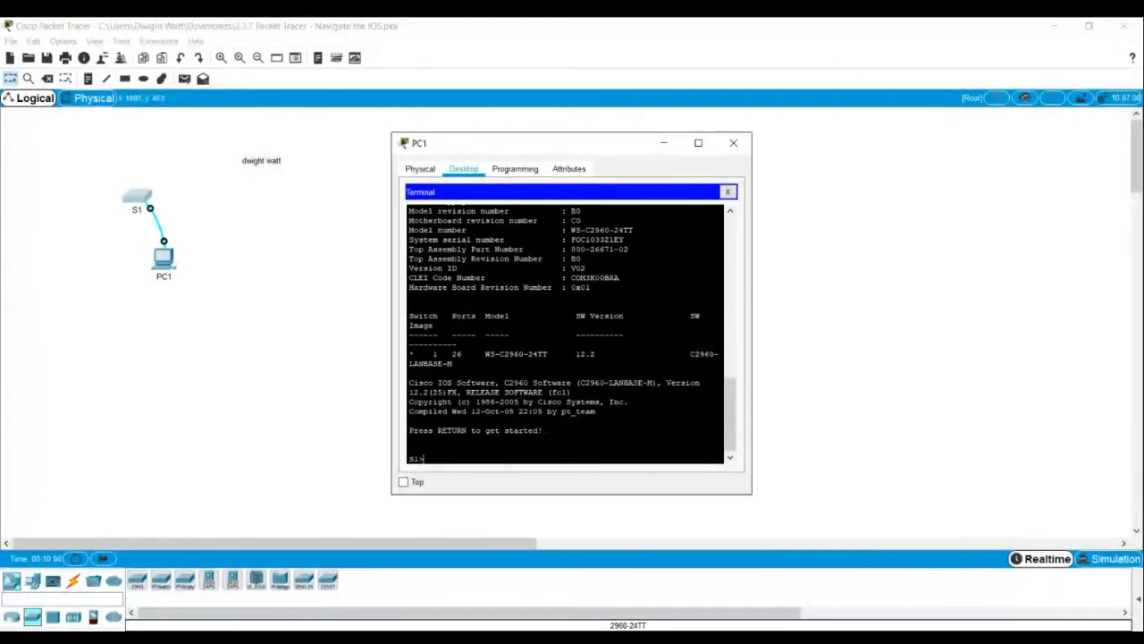
pyautogui.write('na')
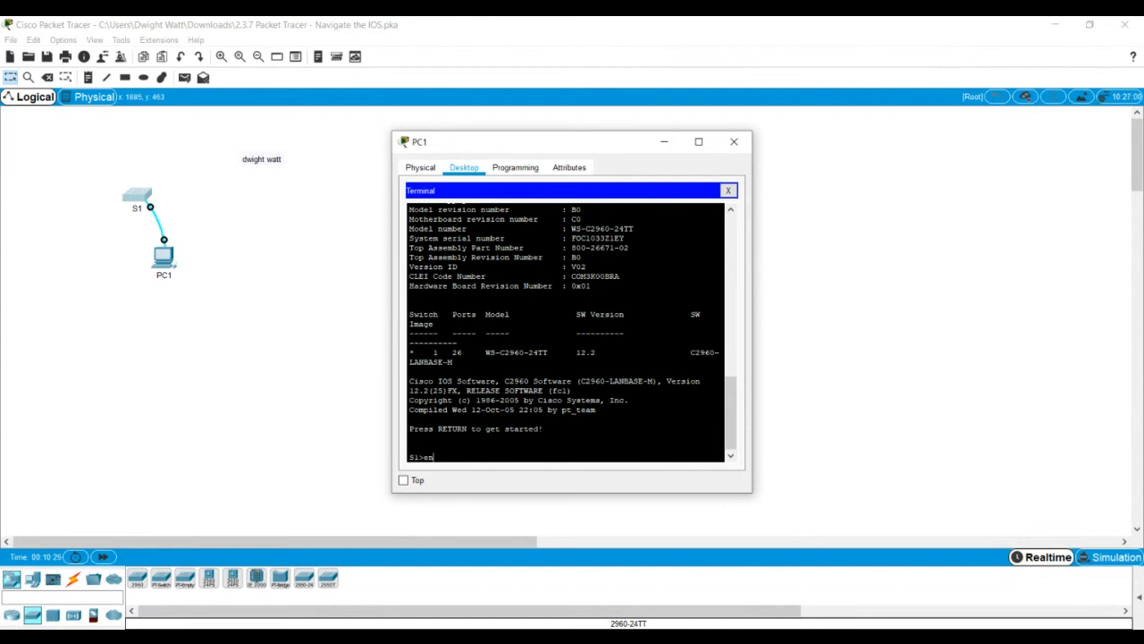
pyautogui.press('Return')
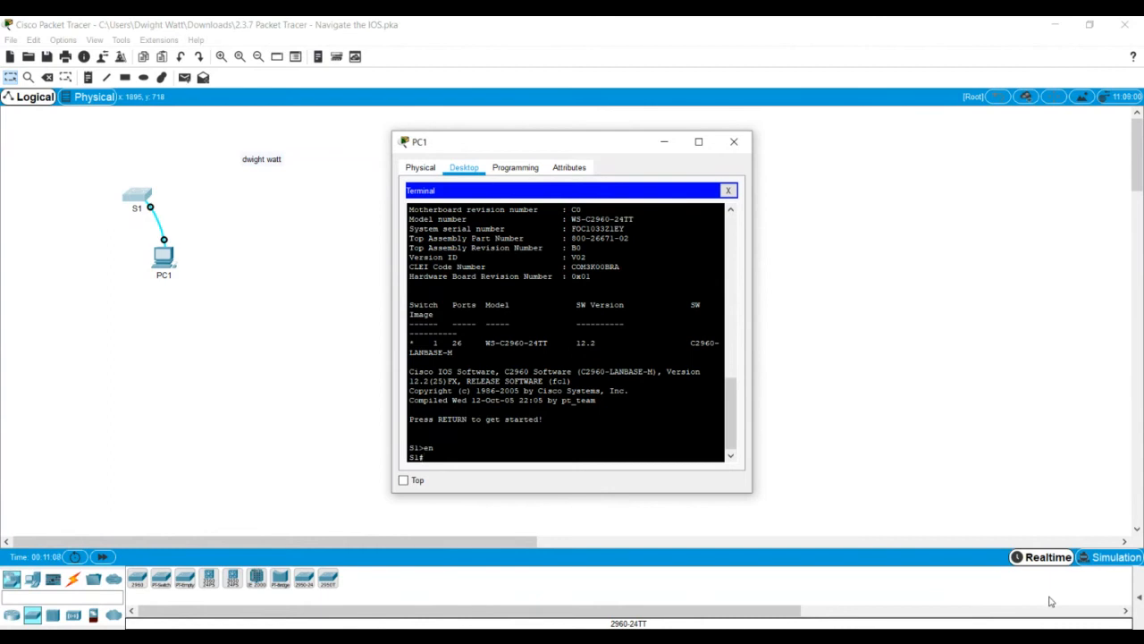
# Step: Display S1's running configuration with show run and page through it to the end
pyautogui.write('show')
pyautogui.write('run')
pyautogui.press('Return')
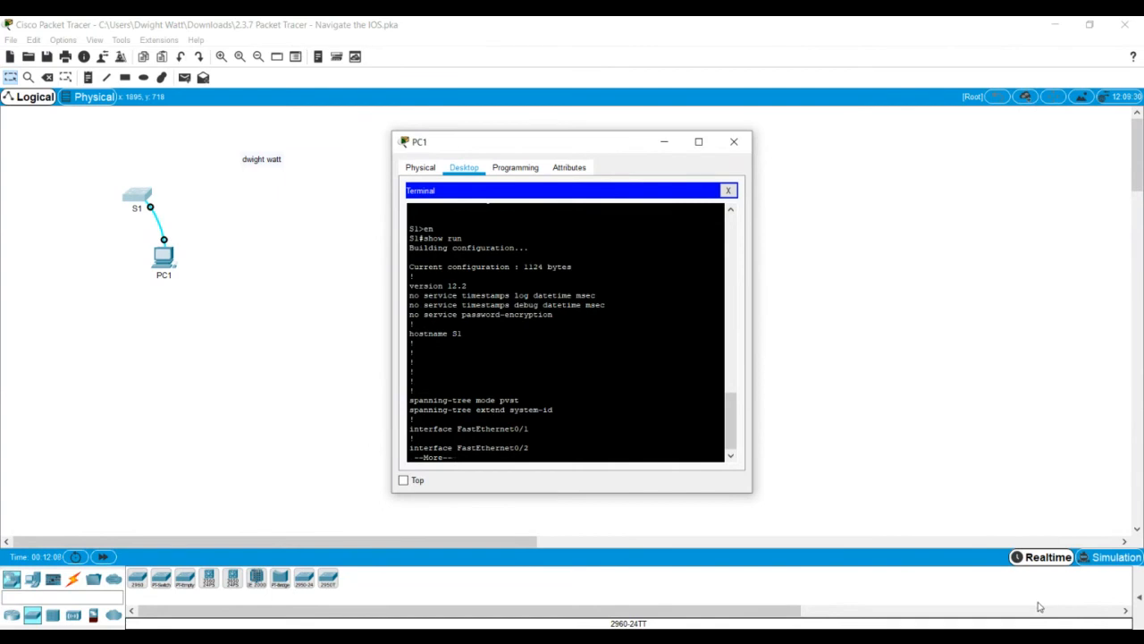
pyautogui.press('space')
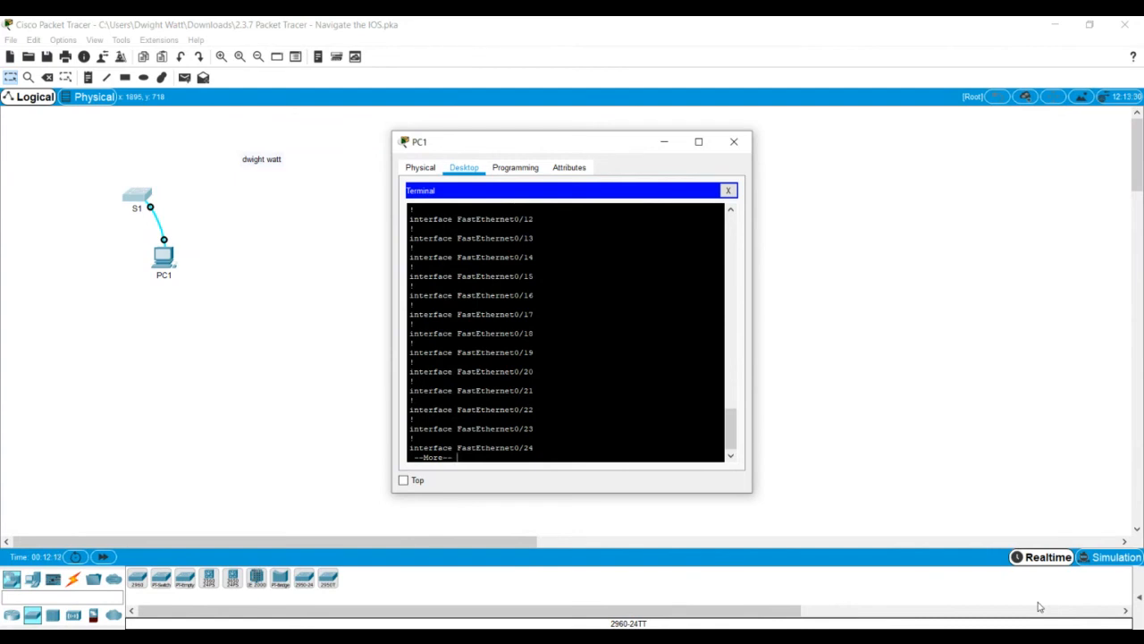
pyautogui.press('space')
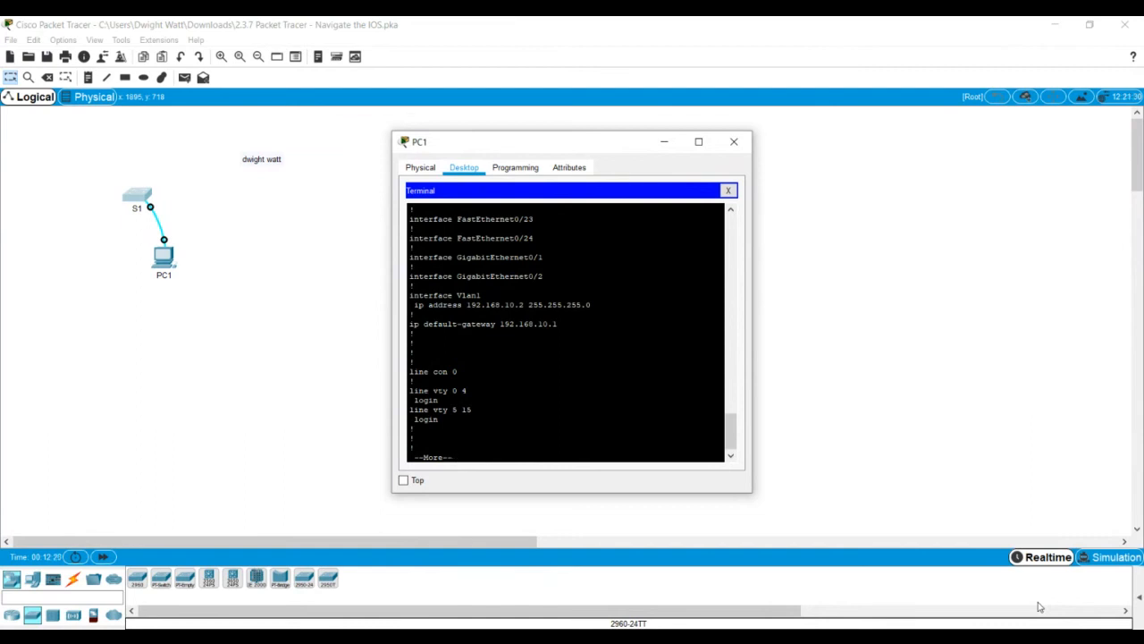
pyautogui.press('Return')
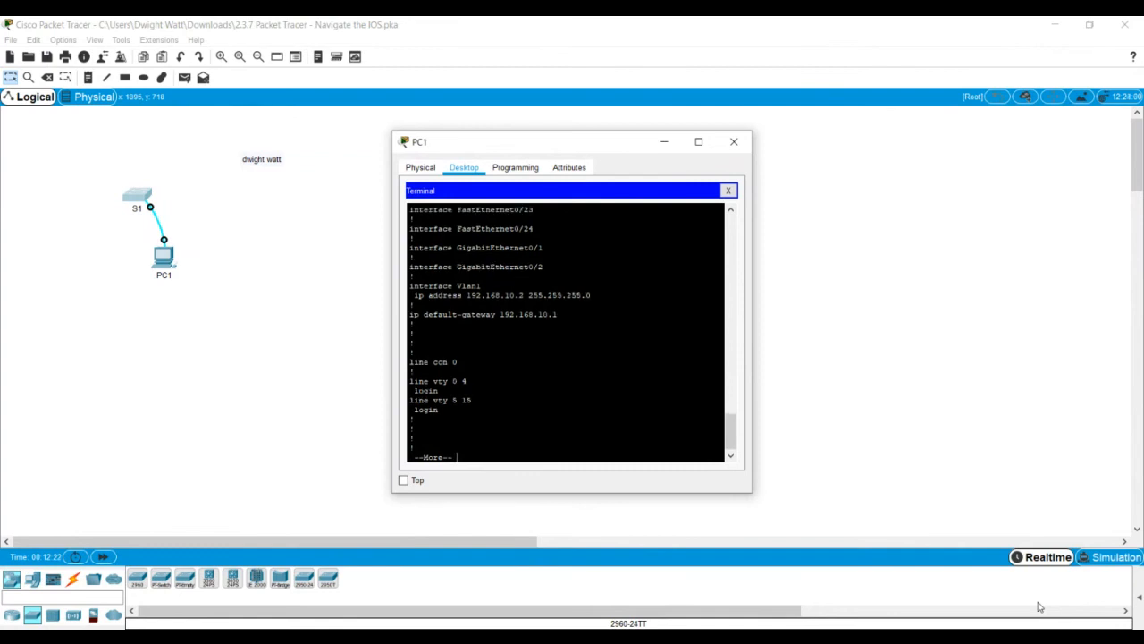
pyautogui.press('space')
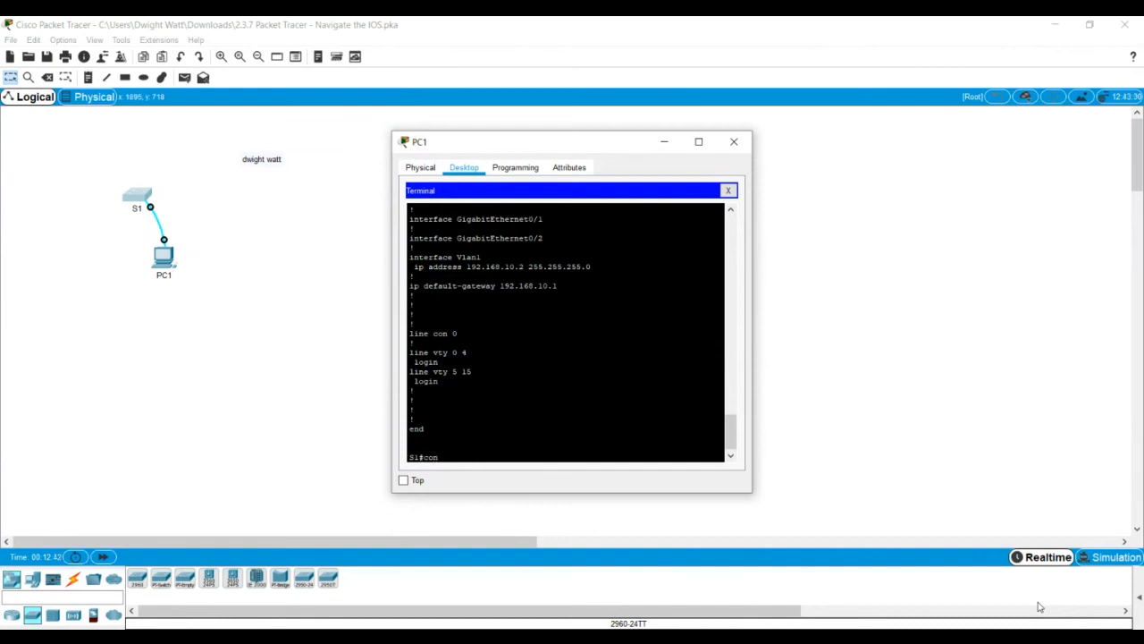
# Step: Enter global configuration mode on S1 with config t
pyautogui.write('fure')
pyautogui.press('BackSpace')
pyautogui.press('BackSpace')
pyautogui.press('BackSpace')
pyautogui.write('ig')
pyautogui.press('Return')
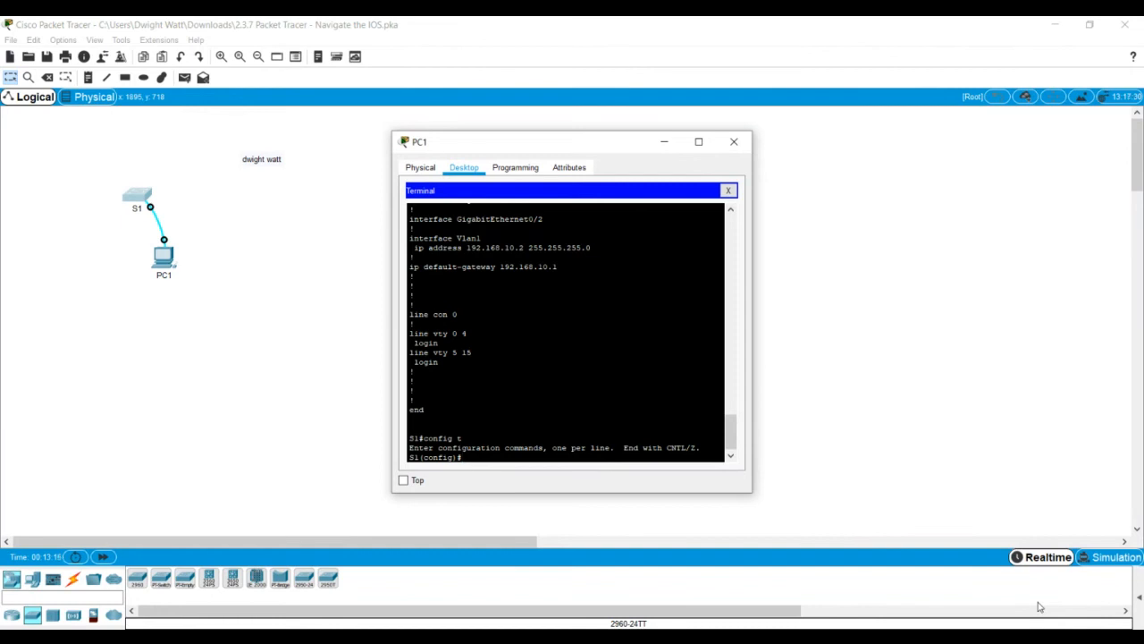
# Step: Set the switch's hostname to cist and return to the privileged EXEC prompt
pyautogui.write('host cist')
pyautogui.press('Return')
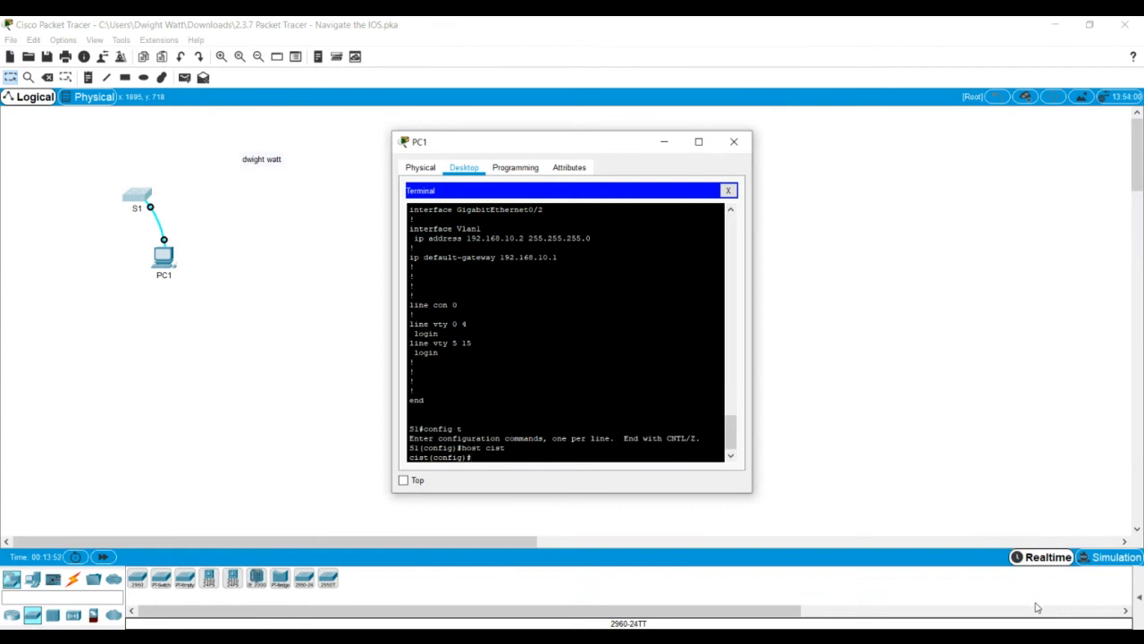
pyautogui.hotkey('ctrl', 'z')
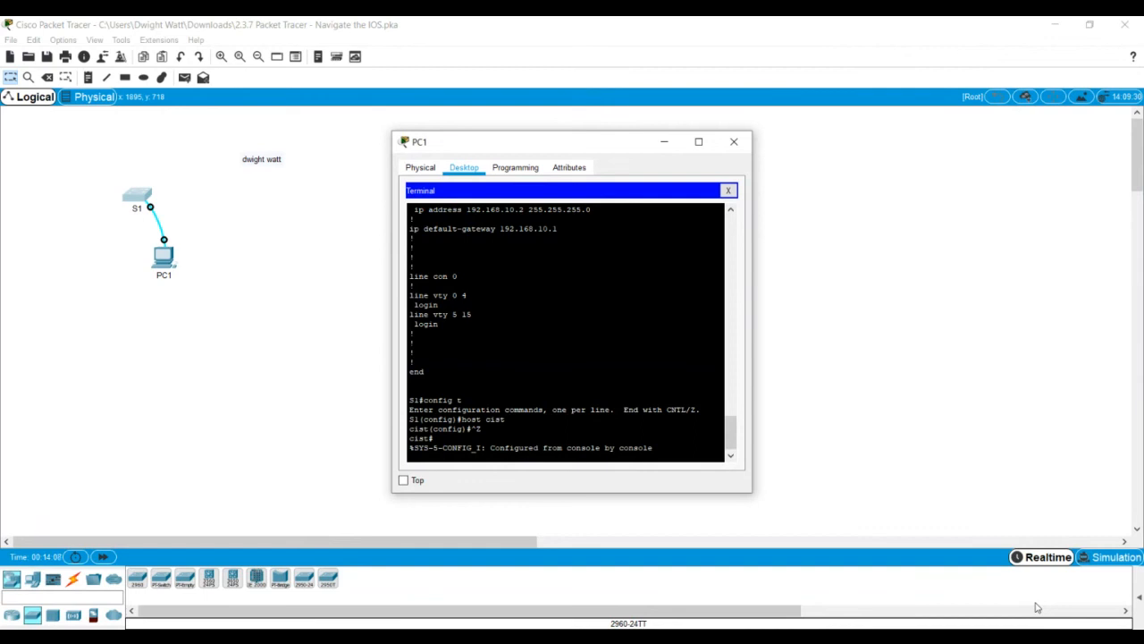
pyautogui.press('Return')
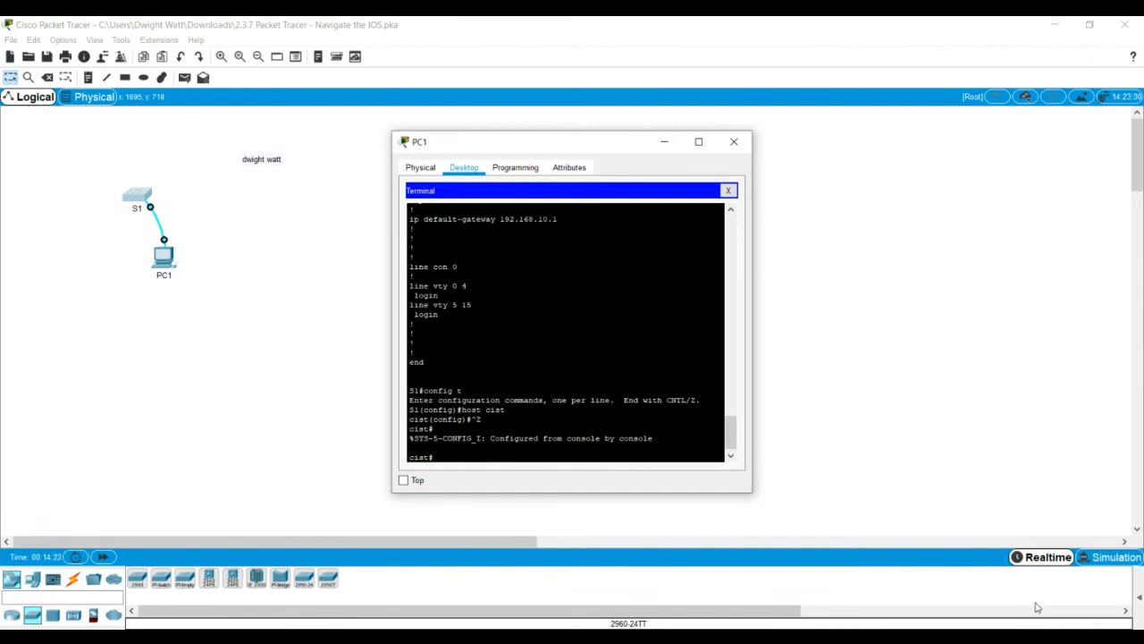
# Step: Display the running configuration again with show run to check the hostname, paging through to the end
pyautogui.write('show run')
pyautogui.press('Return')
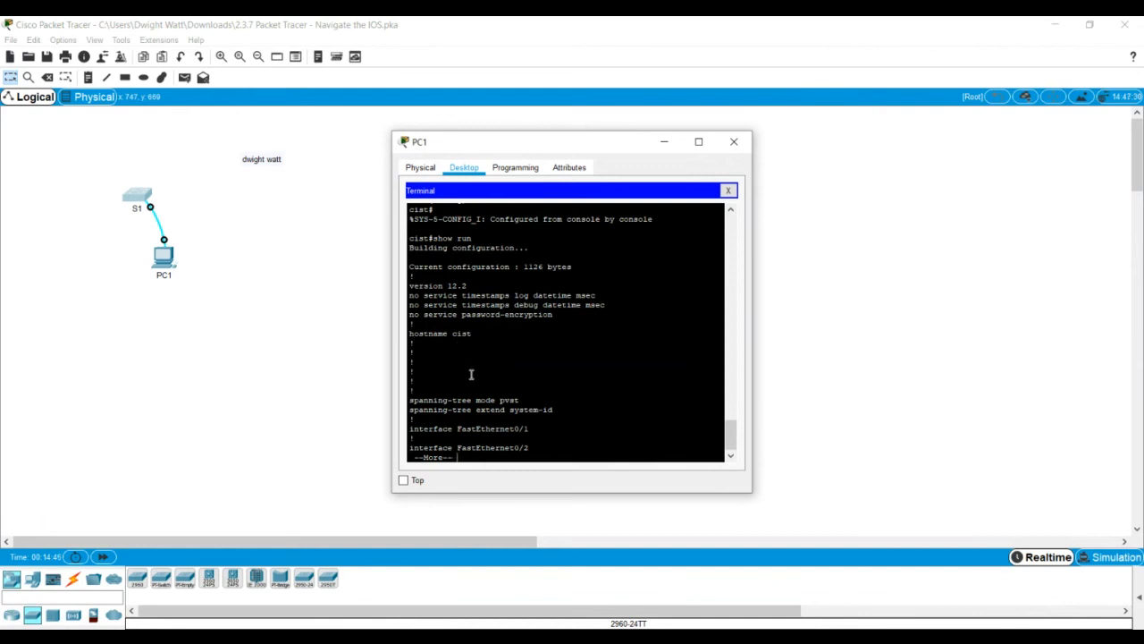
pyautogui.scroll(-1, 471, 373)
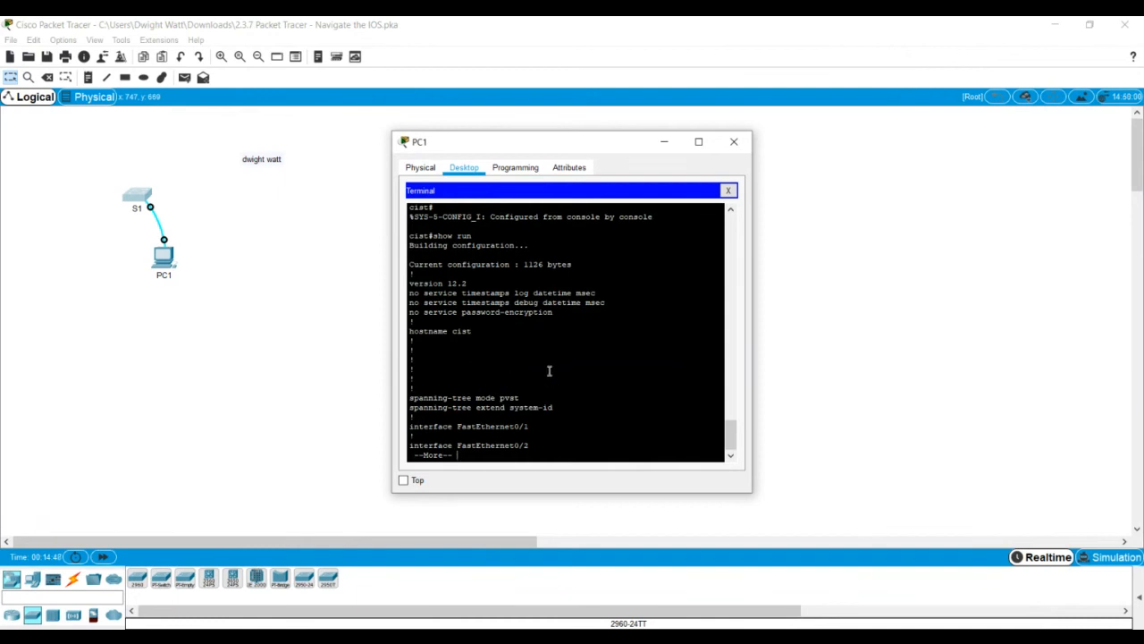
pyautogui.press('space')
pyautogui.press('space')
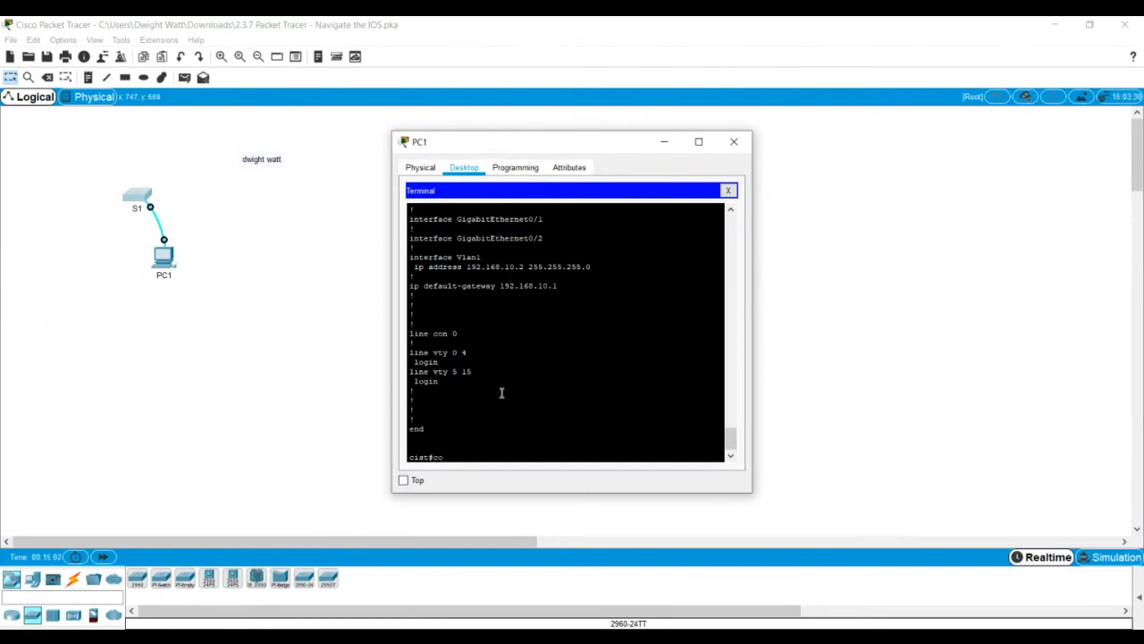
# Step: Save the running configuration with copy run start, accepting the default destination filename startup-config
pyautogui.write('pt run start')
pyautogui.press('Return')
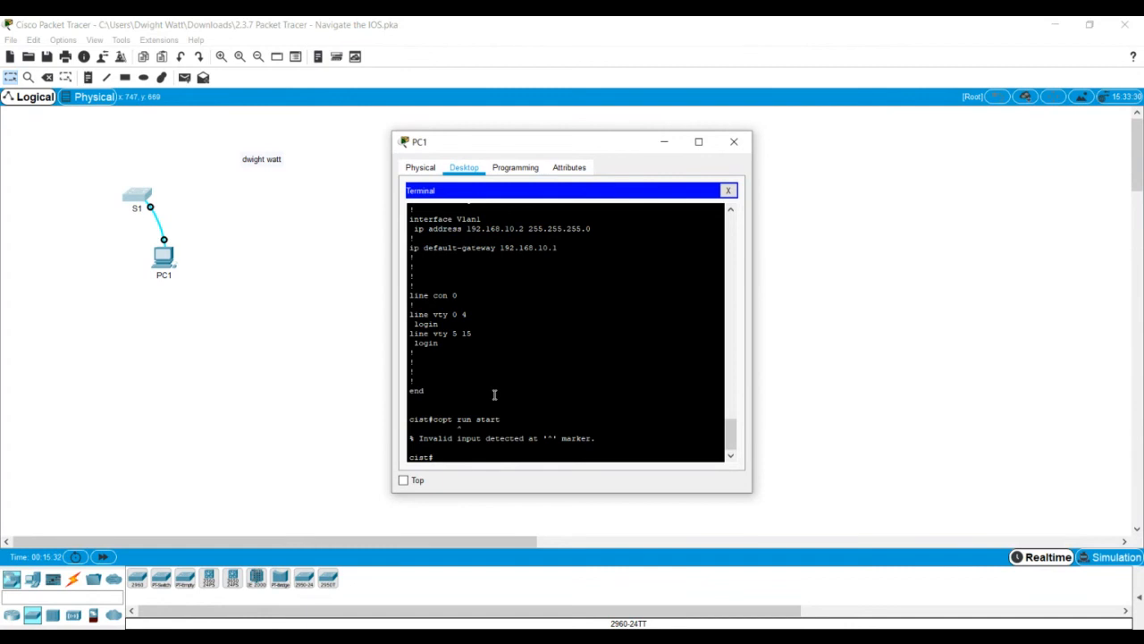
pyautogui.write('copy run')
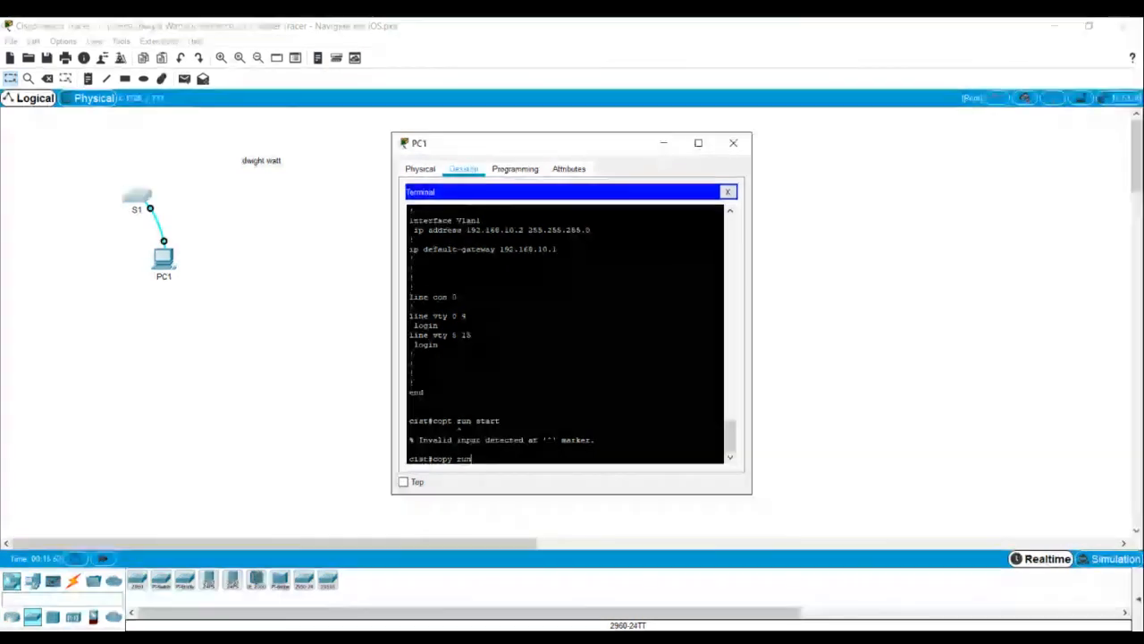
pyautogui.write('start')
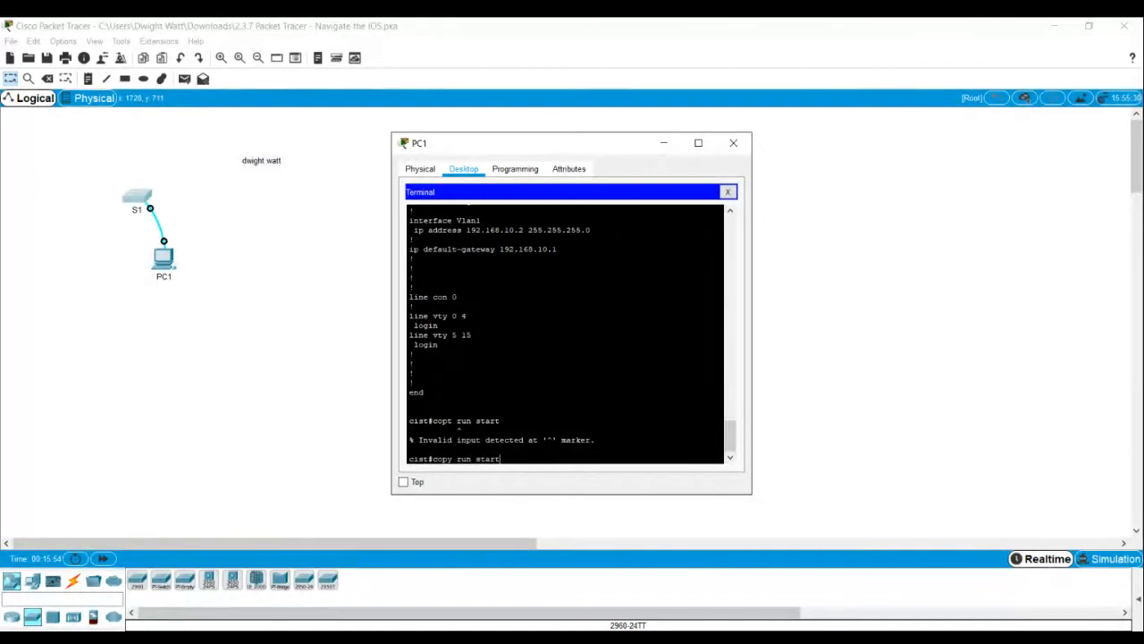
pyautogui.press('Return')
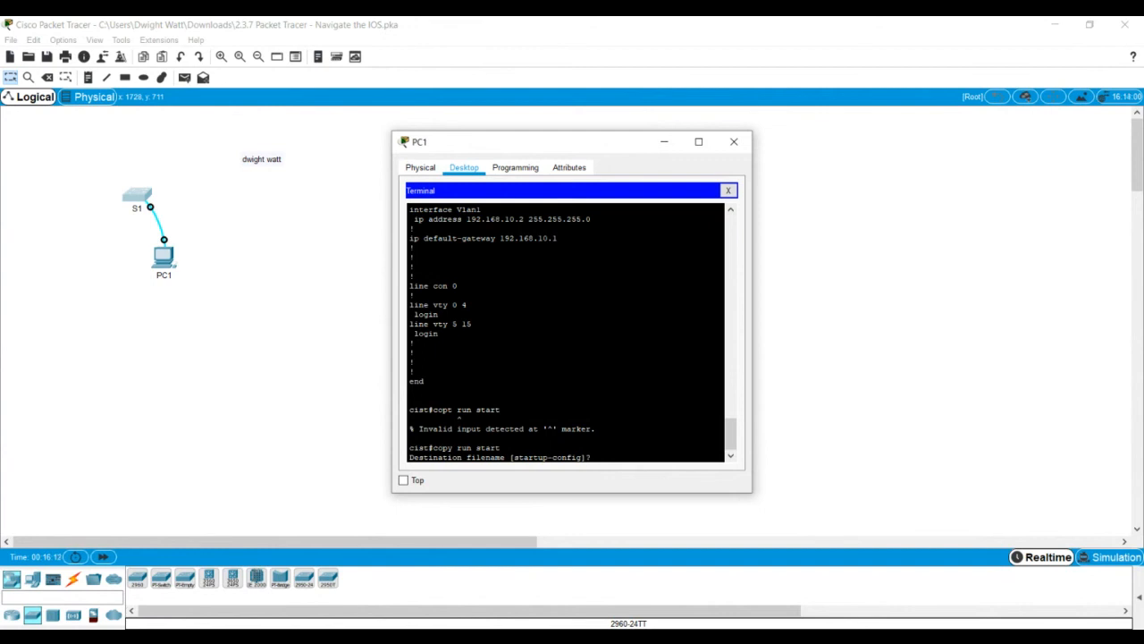
pyautogui.press('Return')
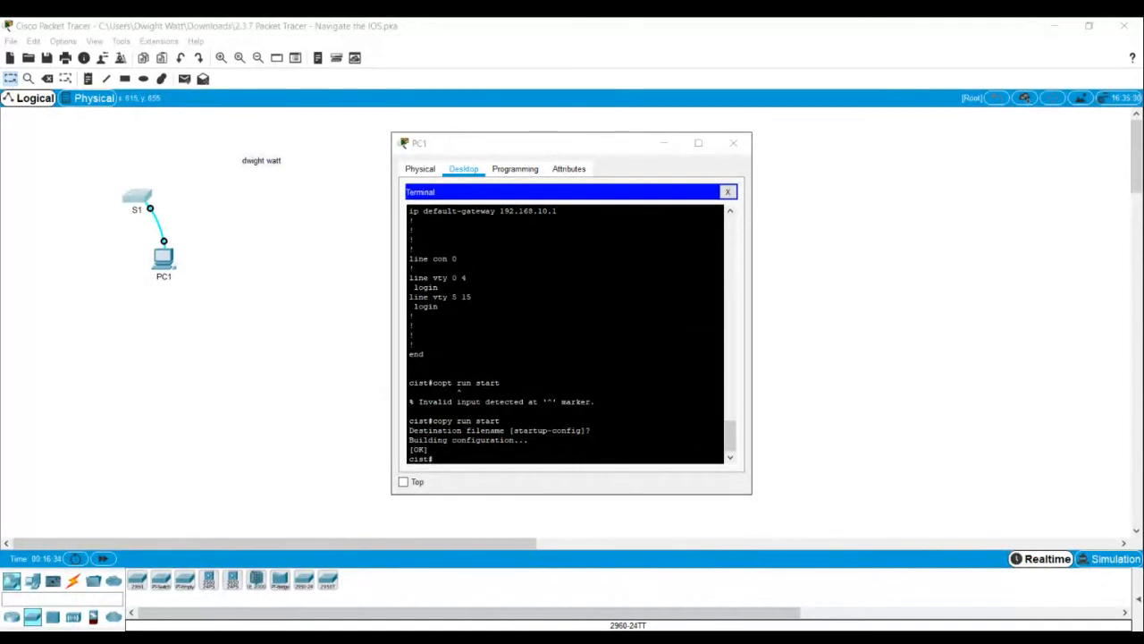
# Step: Bring up the Navigate the IOS activity instructions and check the activity results
pyautogui.click(360, 537)
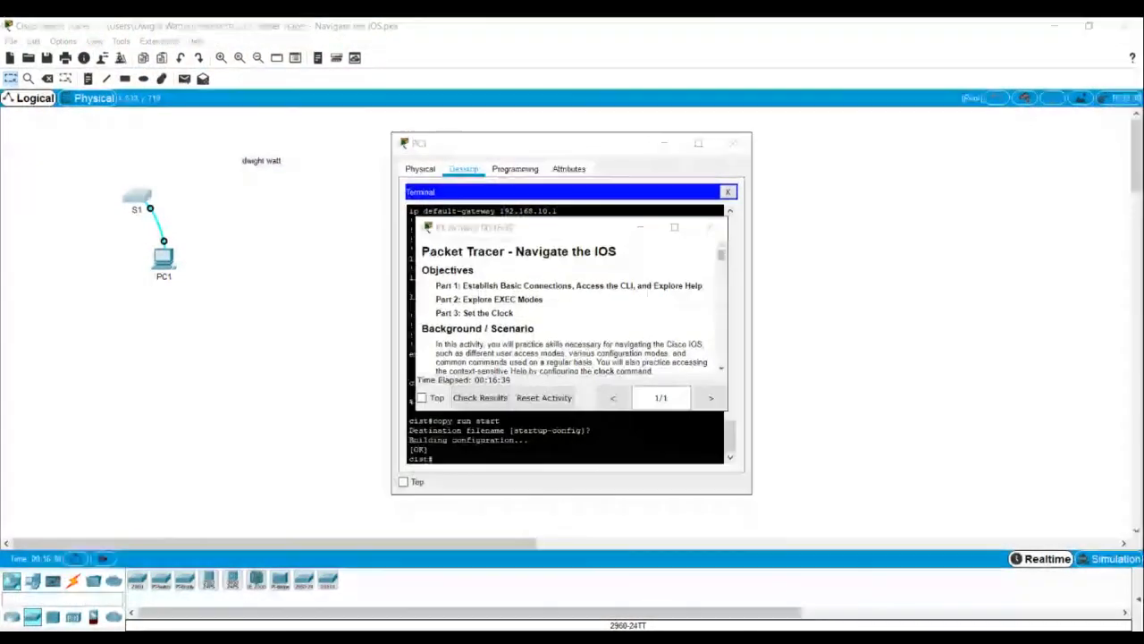
pyautogui.moveTo(232, 582)
pyautogui.moveTo(393, 572)
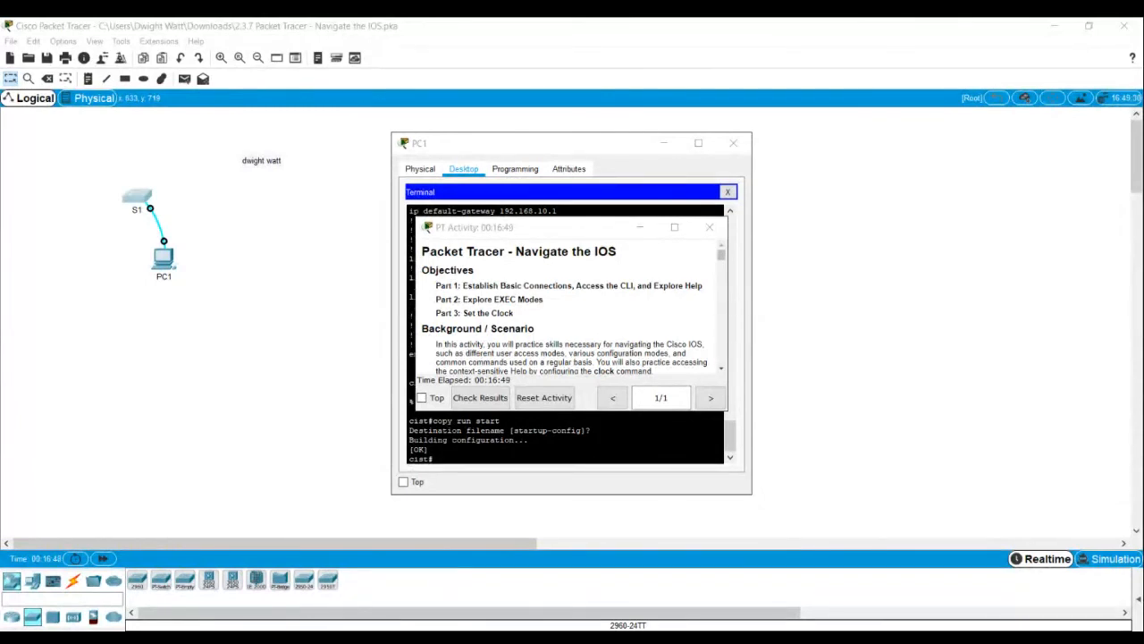
pyautogui.click(554, 352)
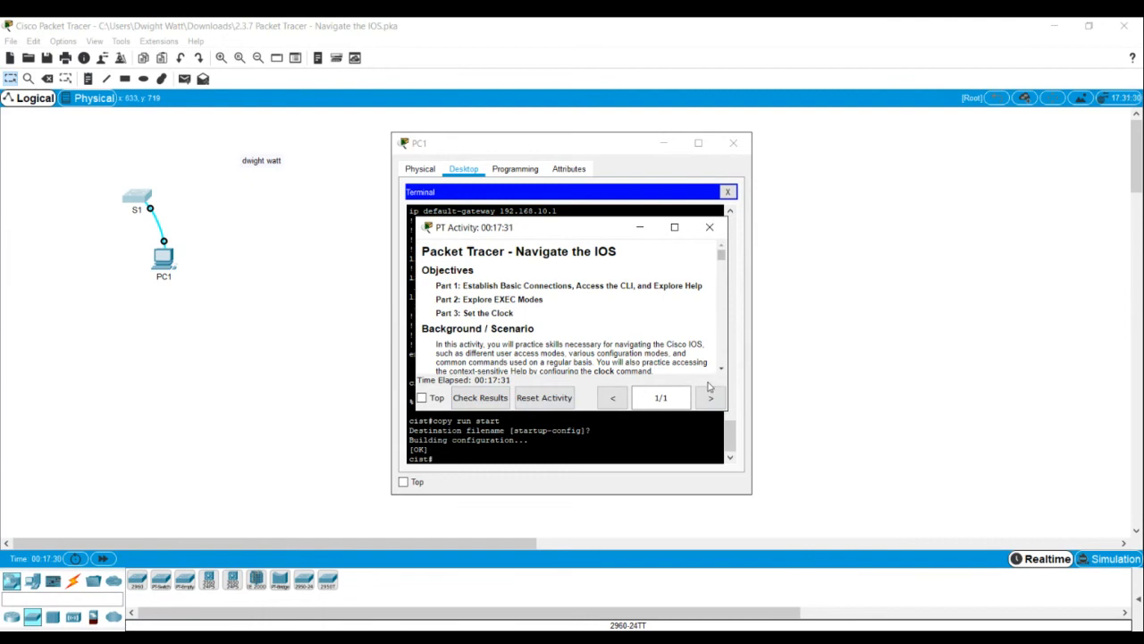
pyautogui.click(482, 404)
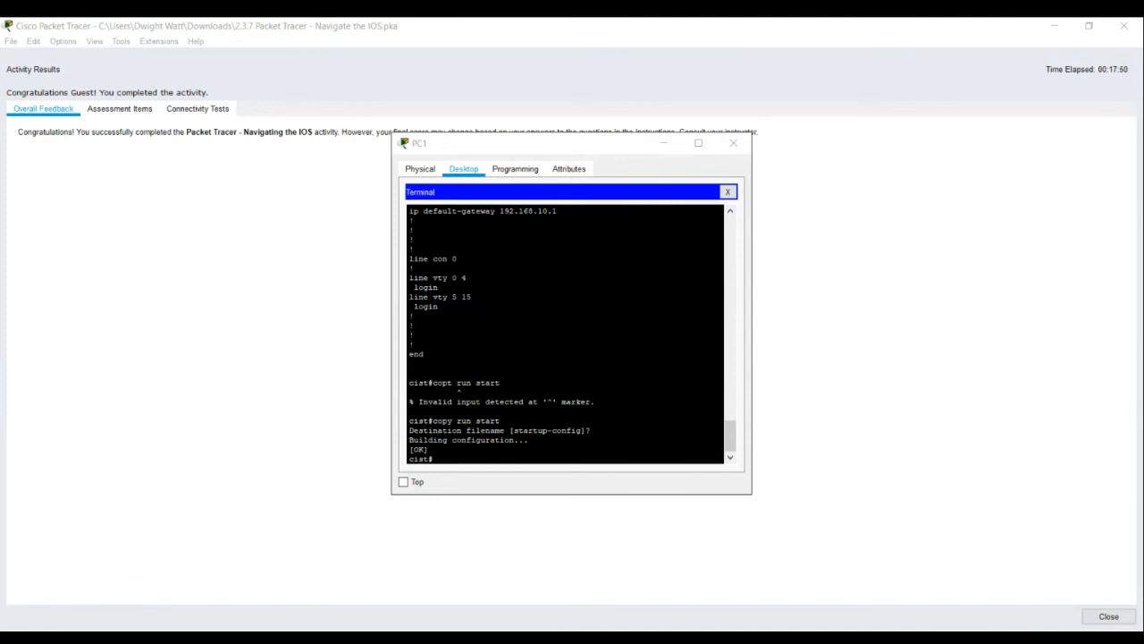
# Step: Clear PC1's window from the activity results and examine the assessment items
pyautogui.click(429, 539)
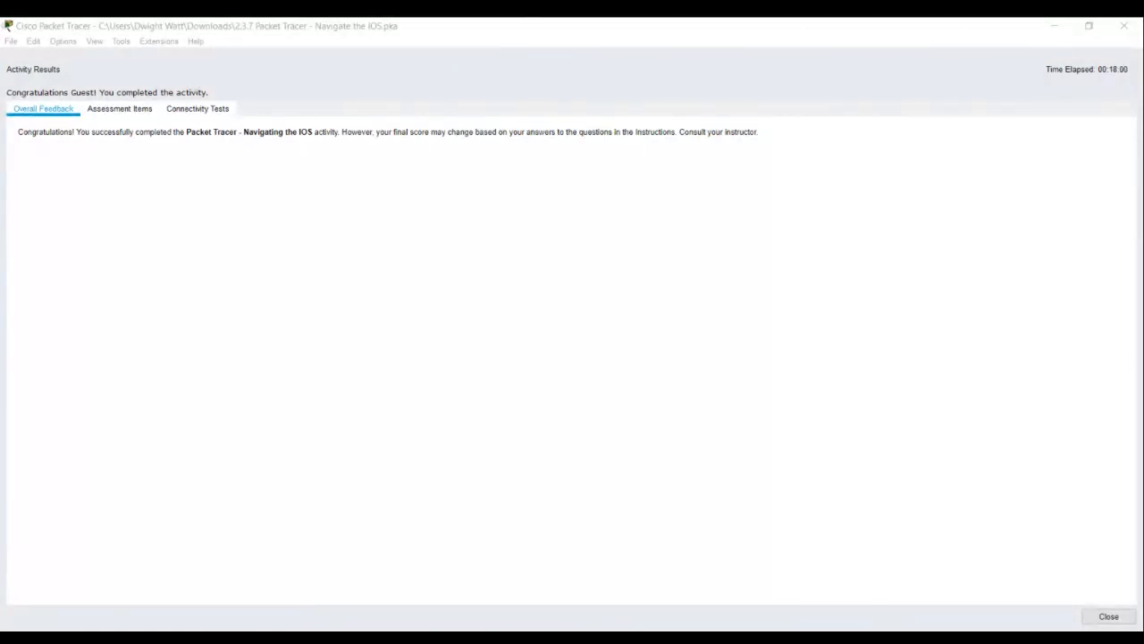
pyautogui.click(458, 378)
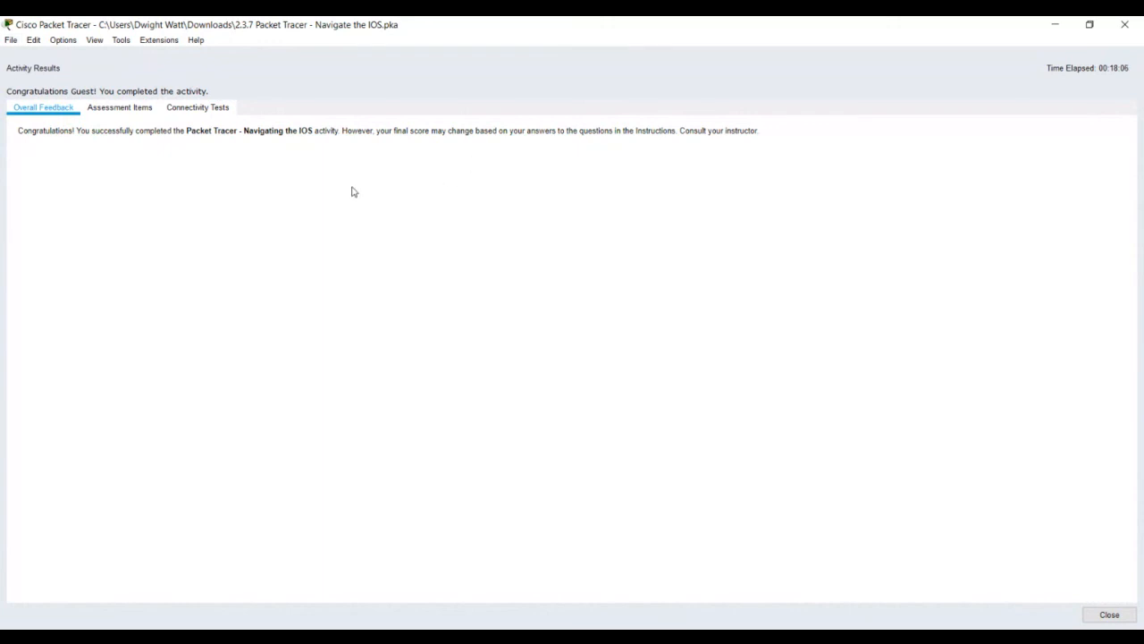
pyautogui.click(121, 109)
pyautogui.click(119, 109)
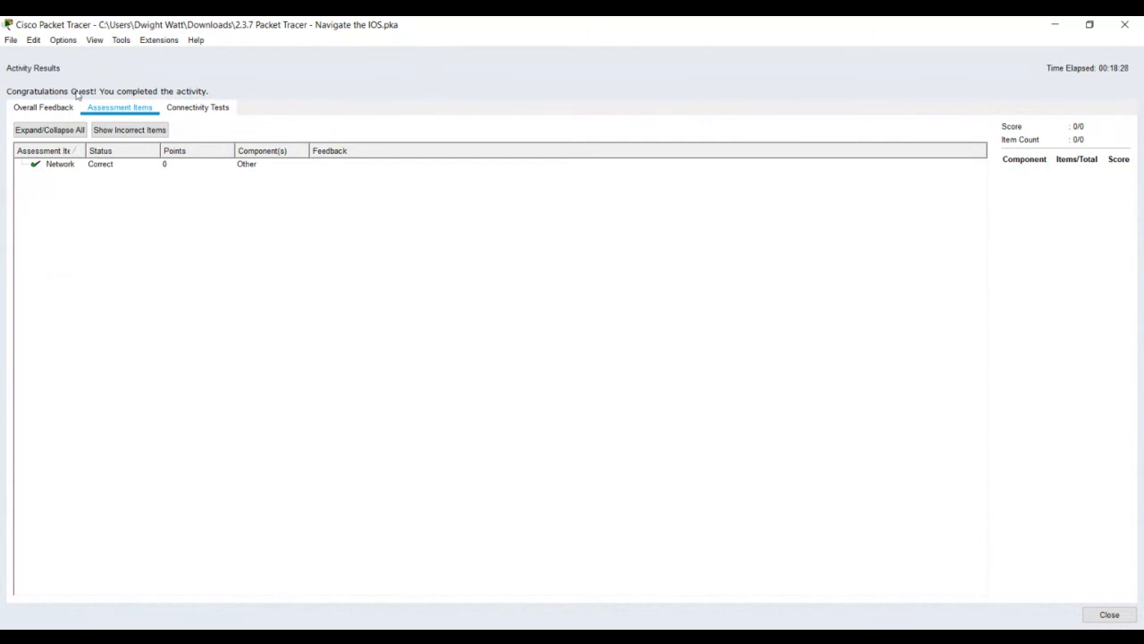
# Step: Leave the activity results, save the Navigate the IOS activity file, and exit it with the work saved
pyautogui.click(1134, 31)
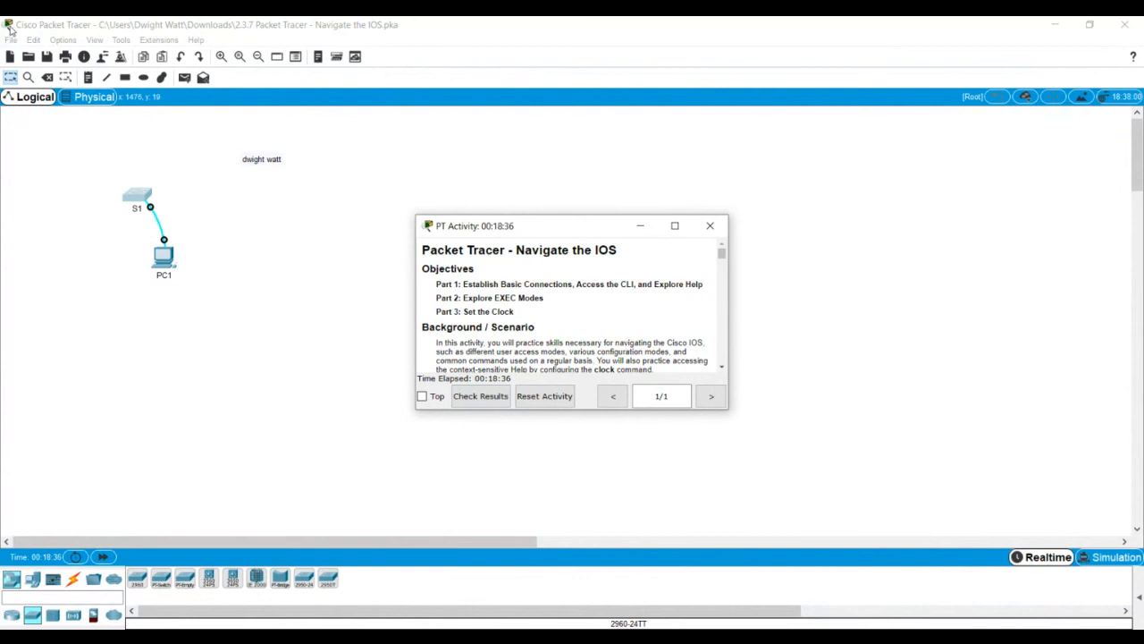
pyautogui.click(10, 40)
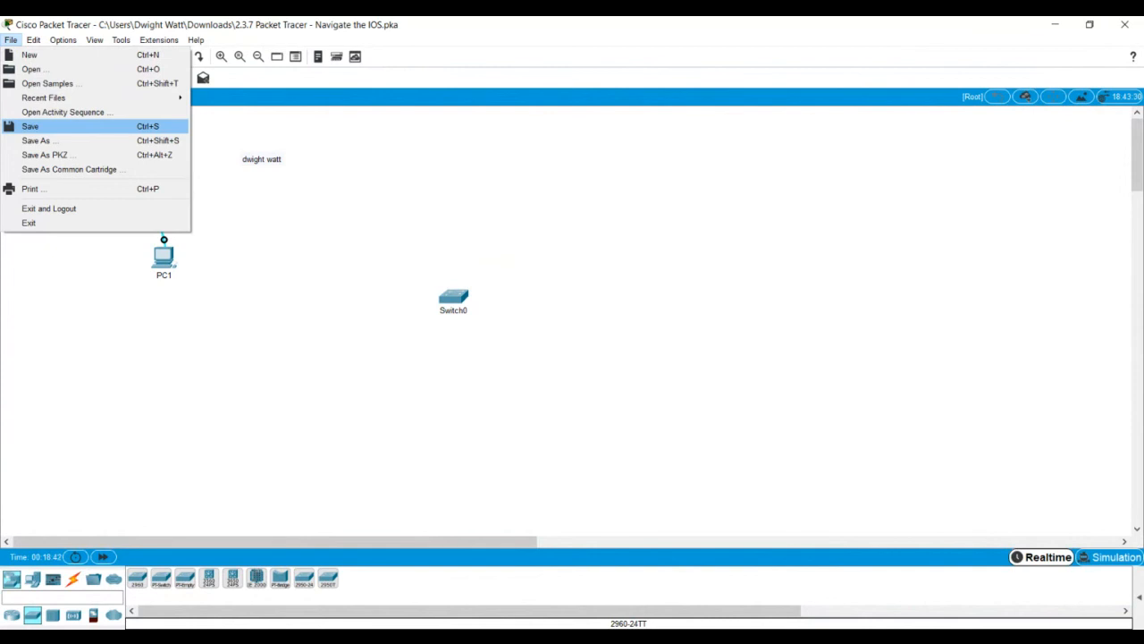
pyautogui.click(31, 126)
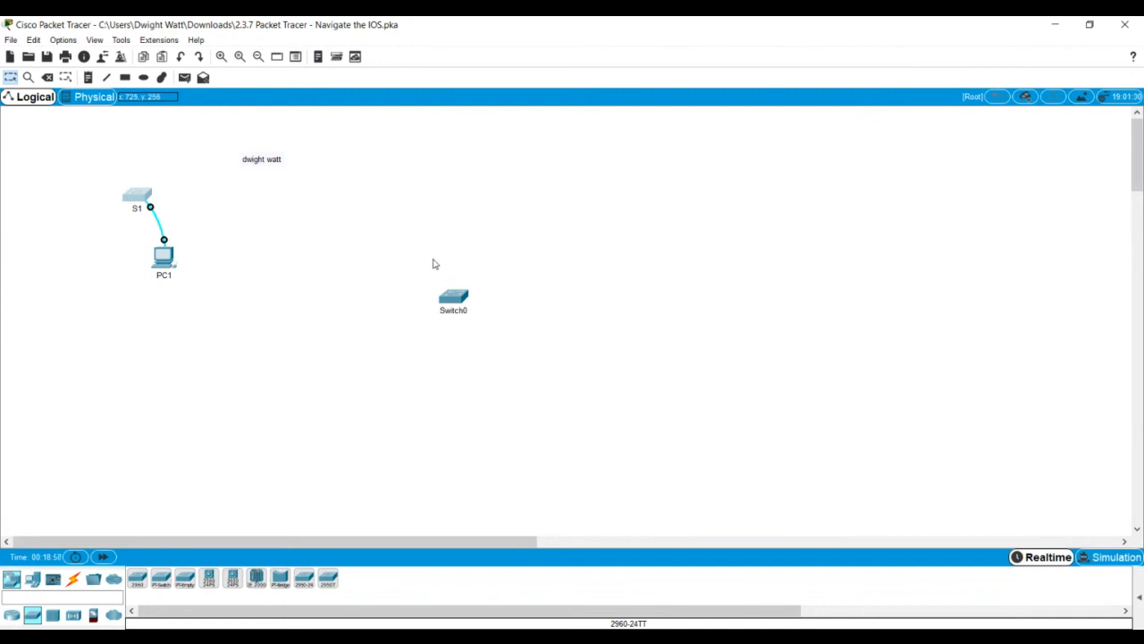
pyautogui.click(1134, 24)
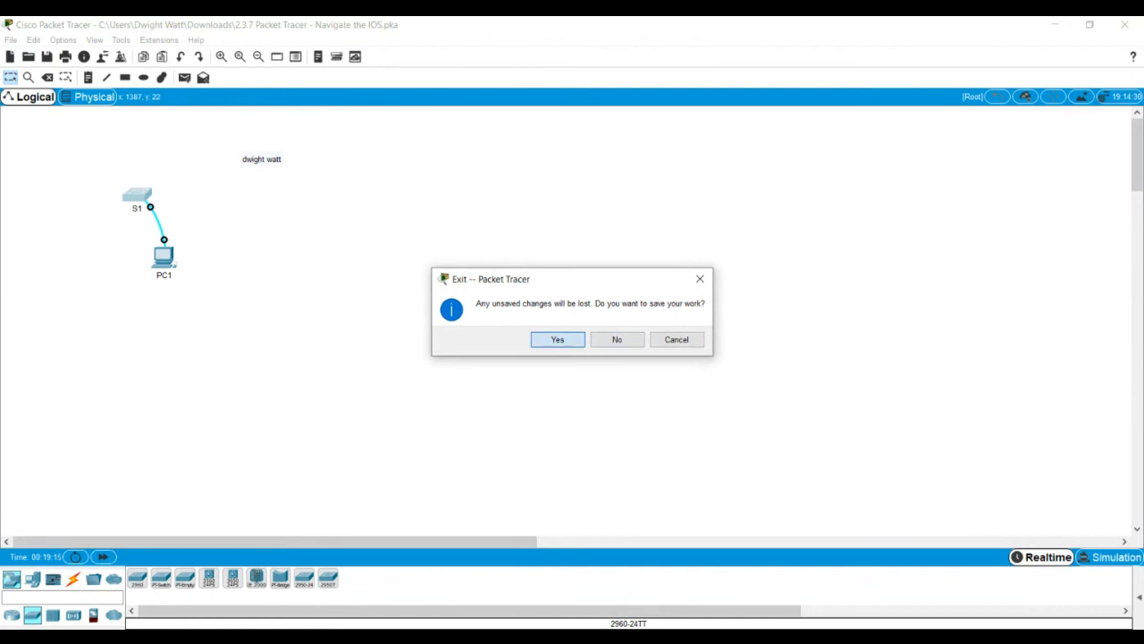
pyautogui.click(555, 342)
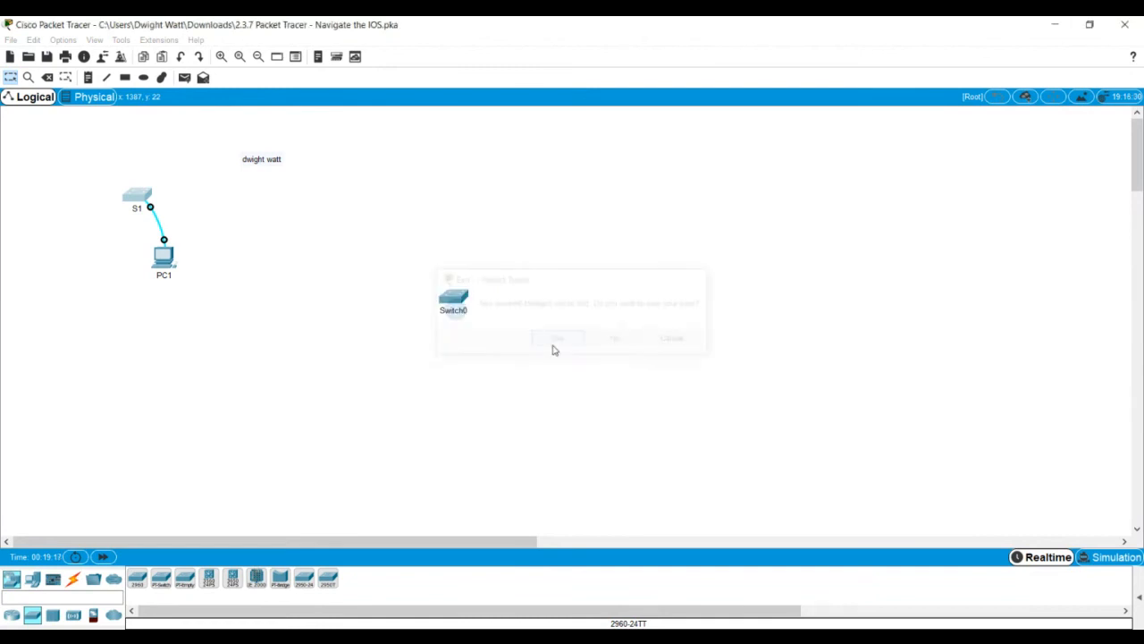
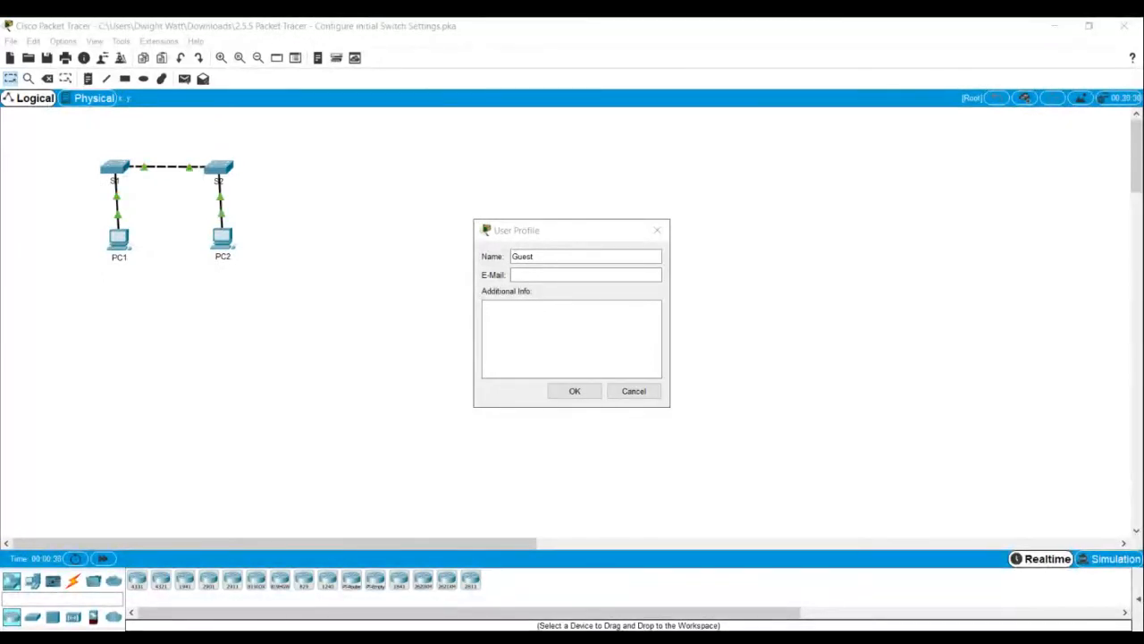
# Step: Dismiss the user profile form and place a note with the student's surname beside the network topology
pyautogui.click(633, 391)
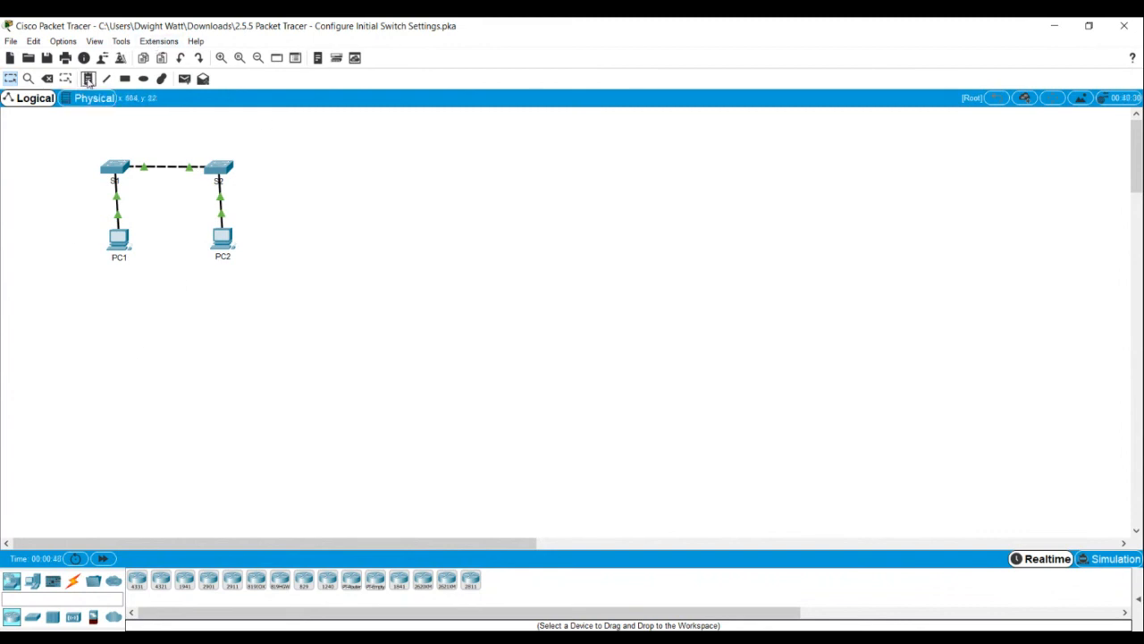
pyautogui.click(88, 78)
pyautogui.click(387, 216)
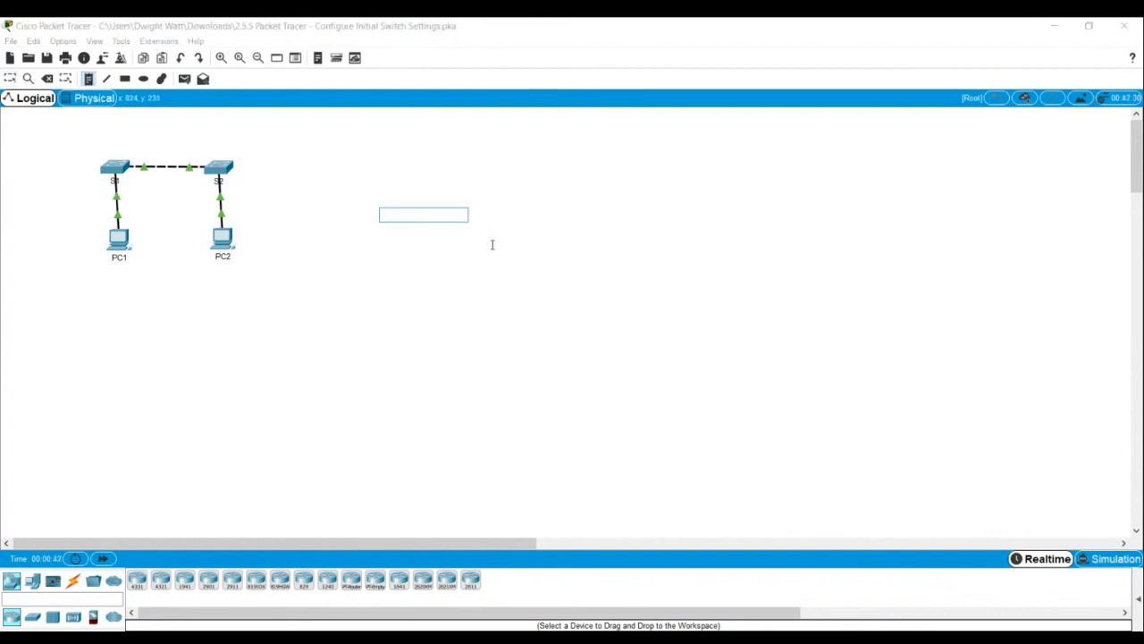
pyautogui.write('watt')
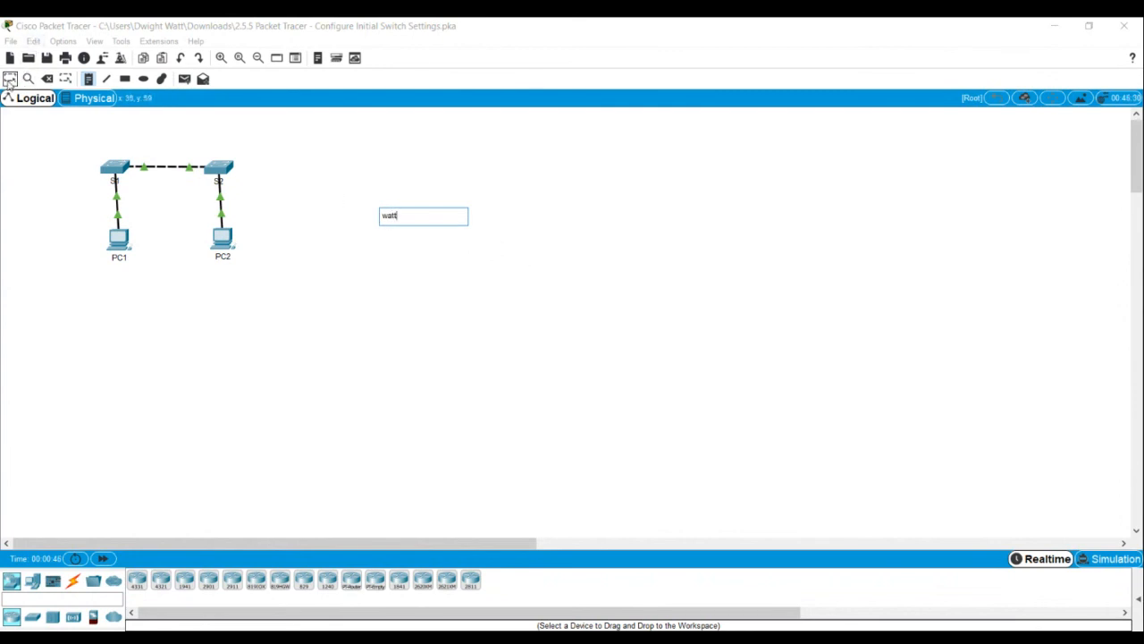
pyautogui.click(9, 78)
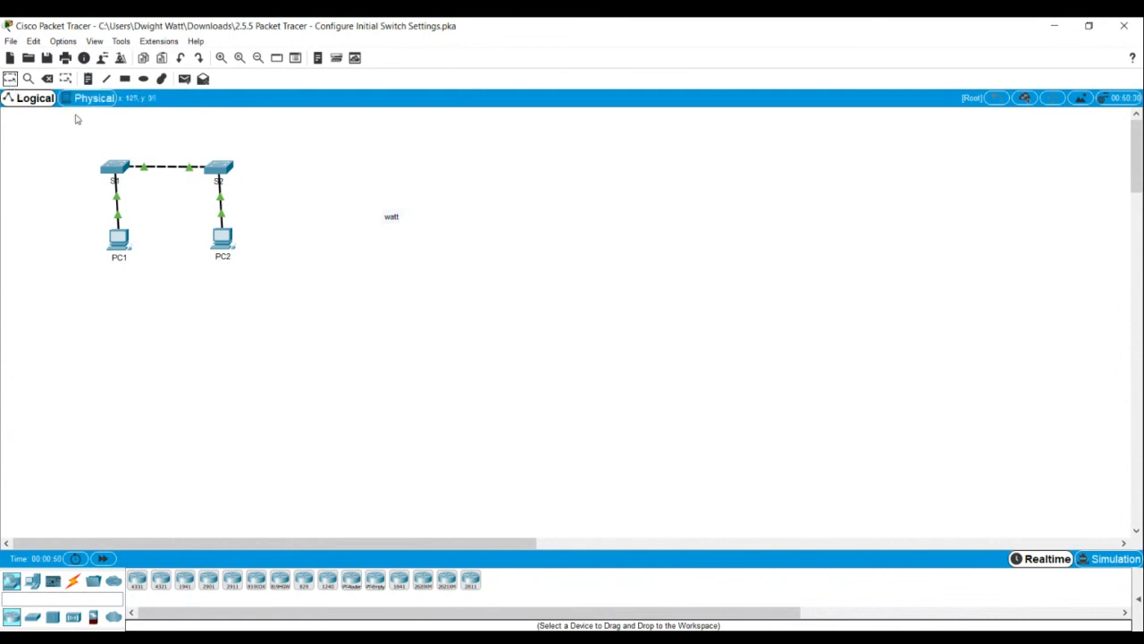
# Step: Look at switch S1's command line and the physical workspace view, then return to the logical topology
pyautogui.click(120, 169)
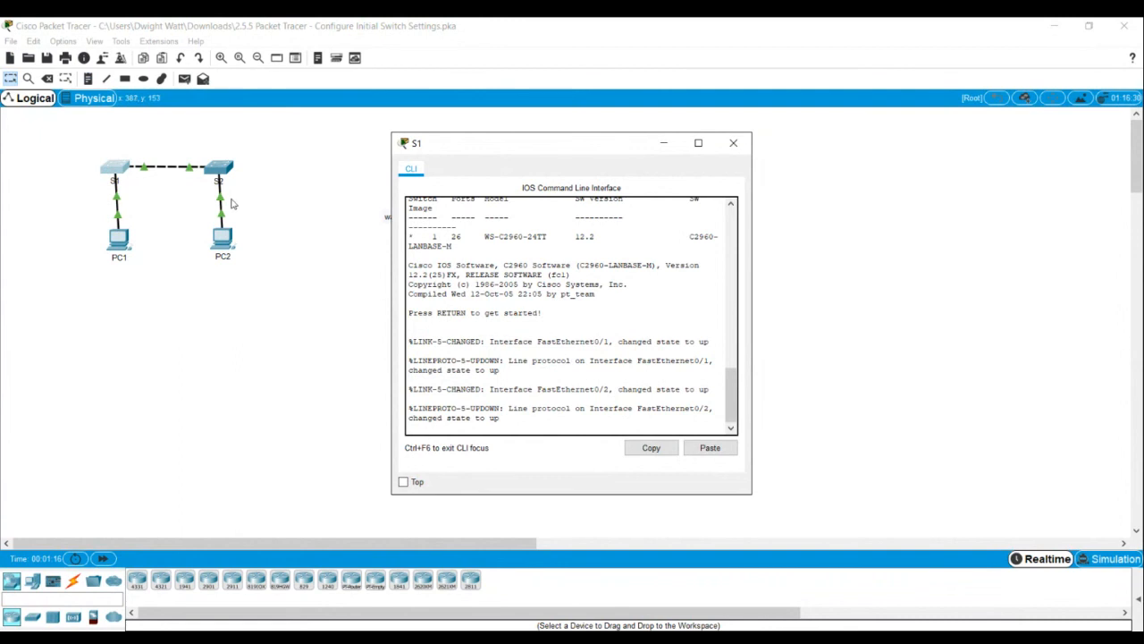
pyautogui.click(740, 150)
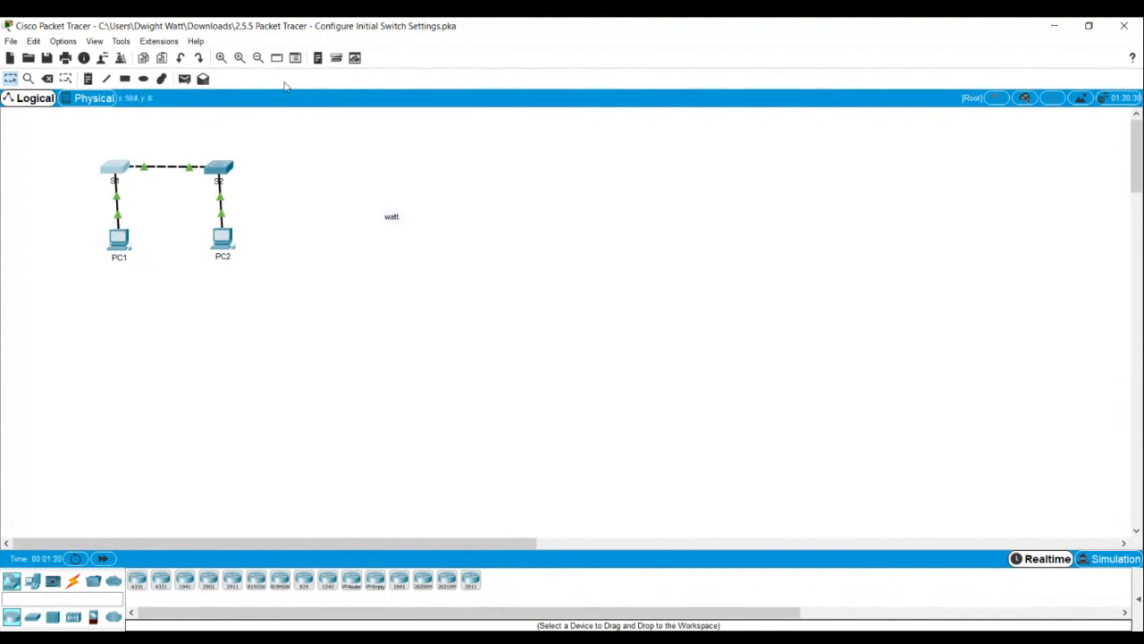
pyautogui.click(94, 99)
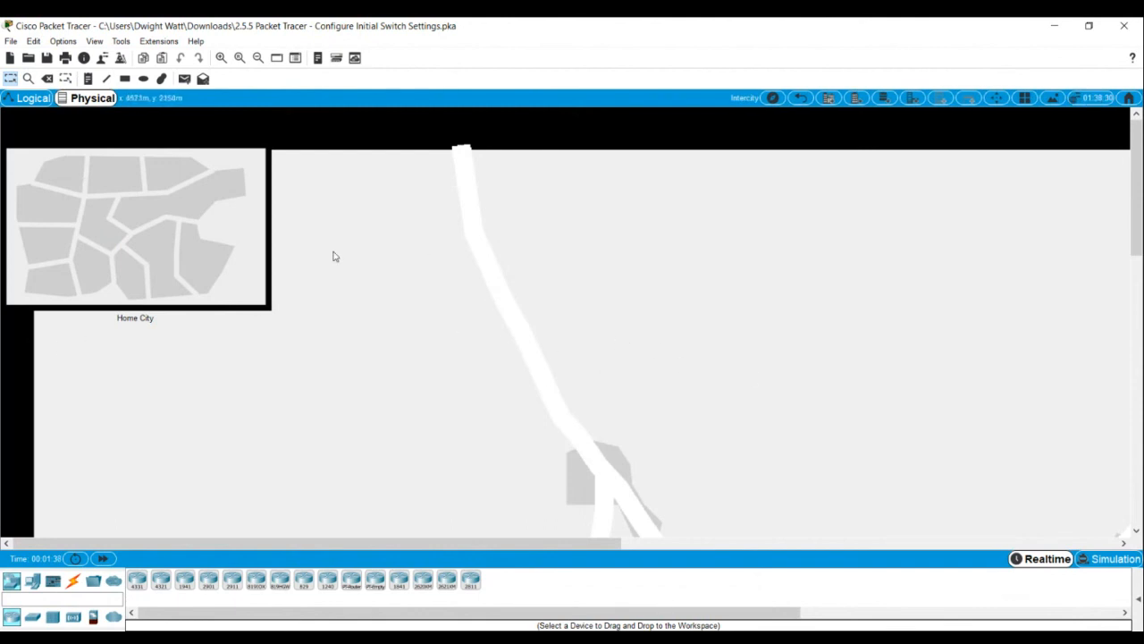
pyautogui.click(36, 98)
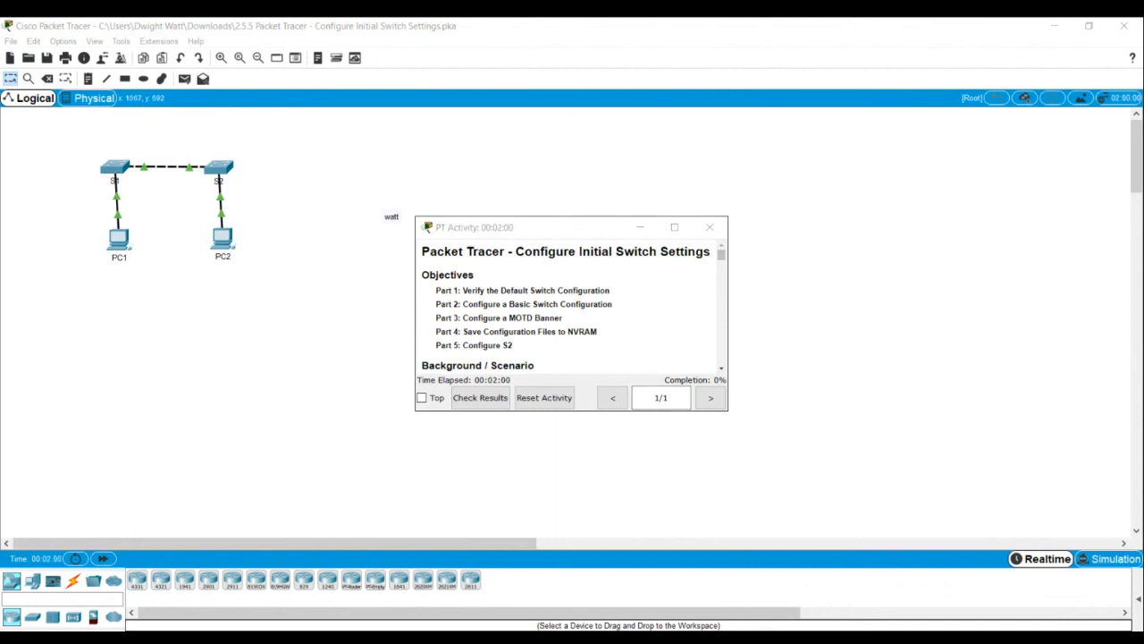
# Step: Bring up the Configure Initial Switch Settings instructions and skim them from the objectives through Step 8 on encrypting passwords
pyautogui.click(863, 268)
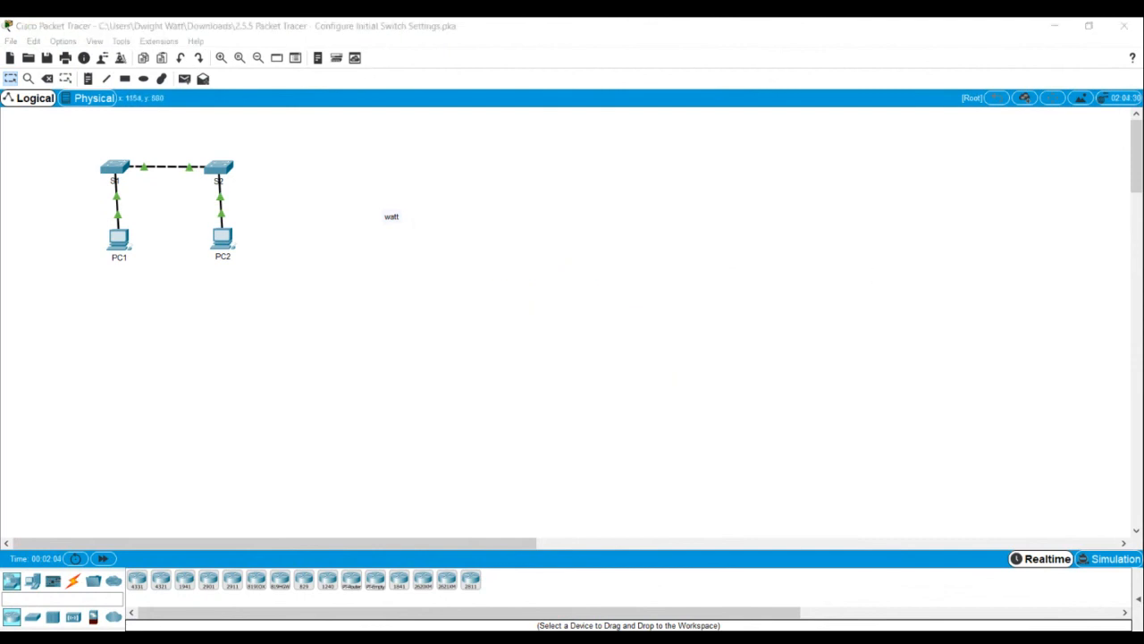
pyautogui.click(493, 541)
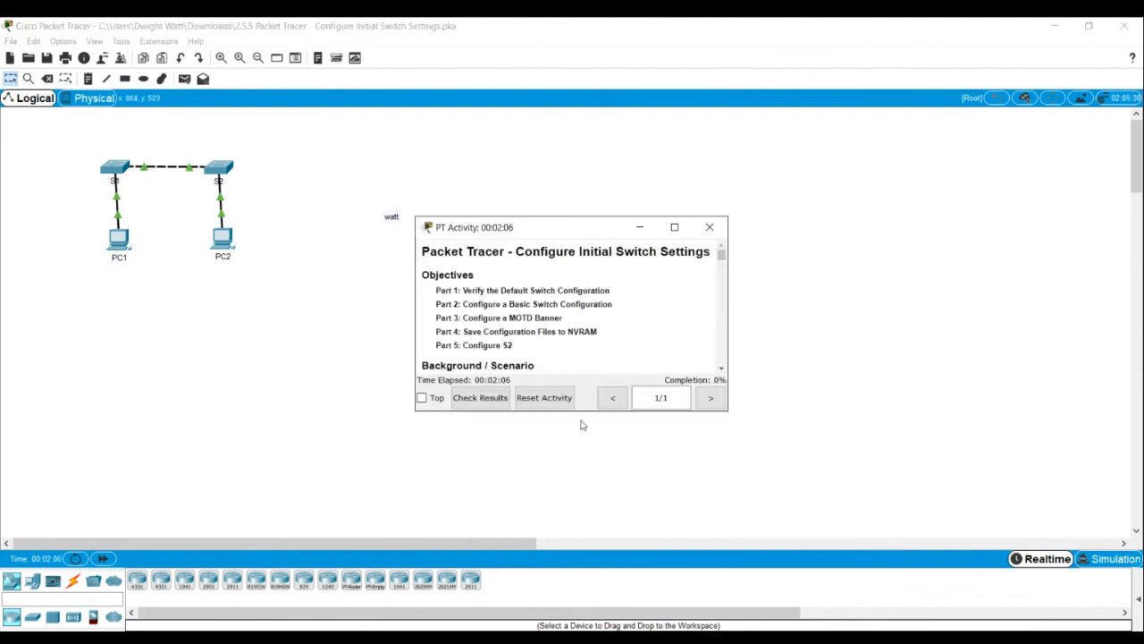
pyautogui.scroll(-5, 576, 304)
pyautogui.scroll(5, 577, 303)
pyautogui.scroll(-2, 581, 322)
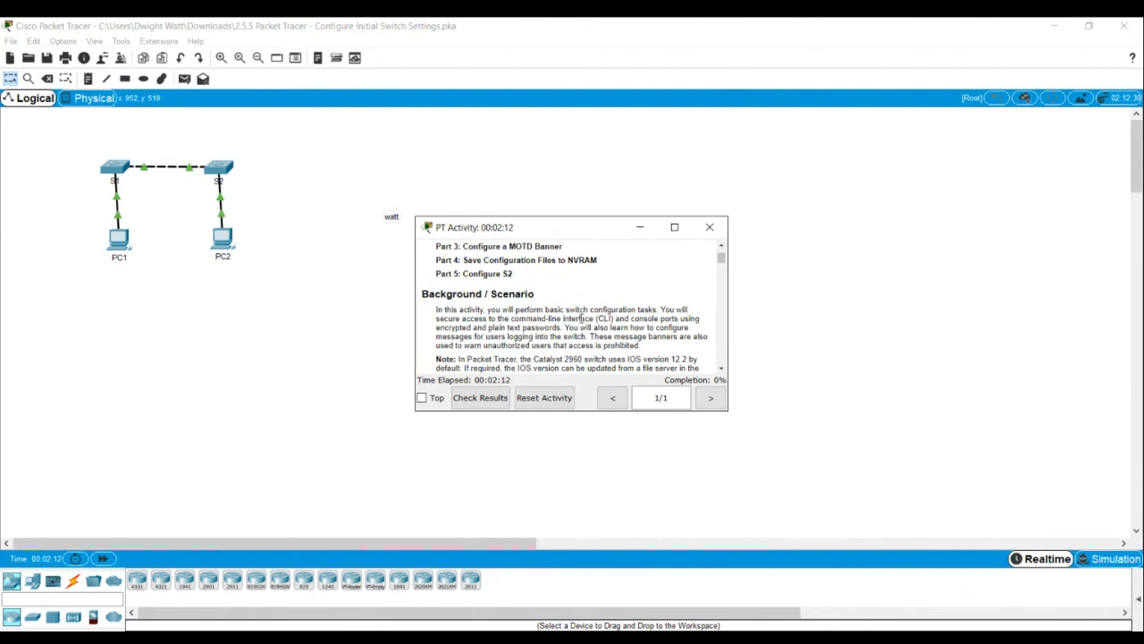
pyautogui.scroll(2, 576, 315)
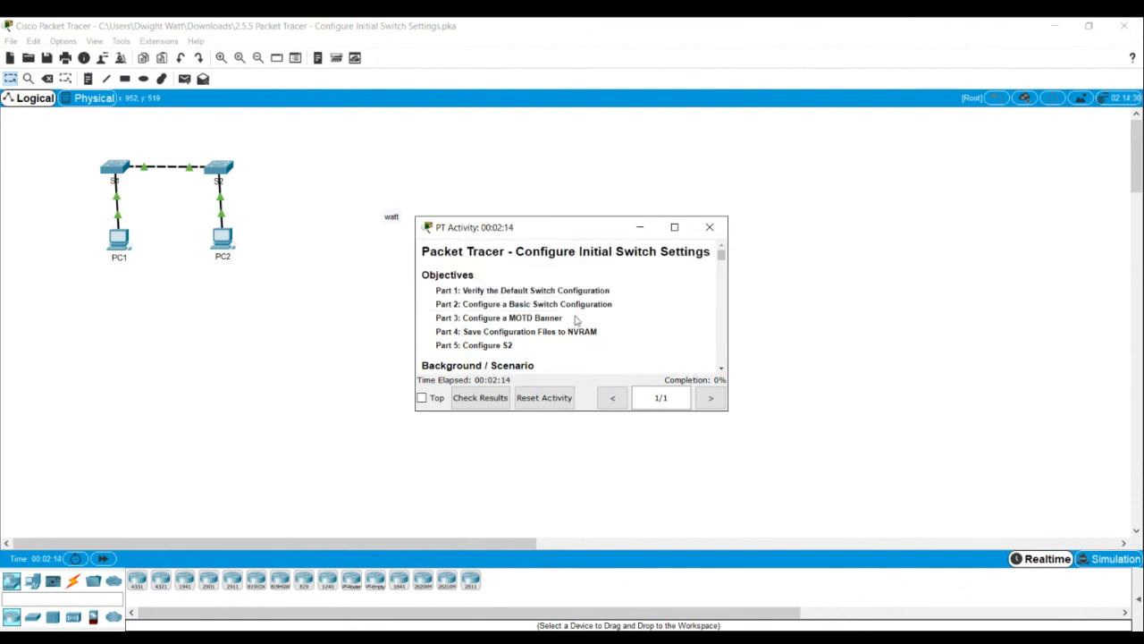
pyautogui.scroll(-3, 556, 310)
pyautogui.scroll(-8, 556, 309)
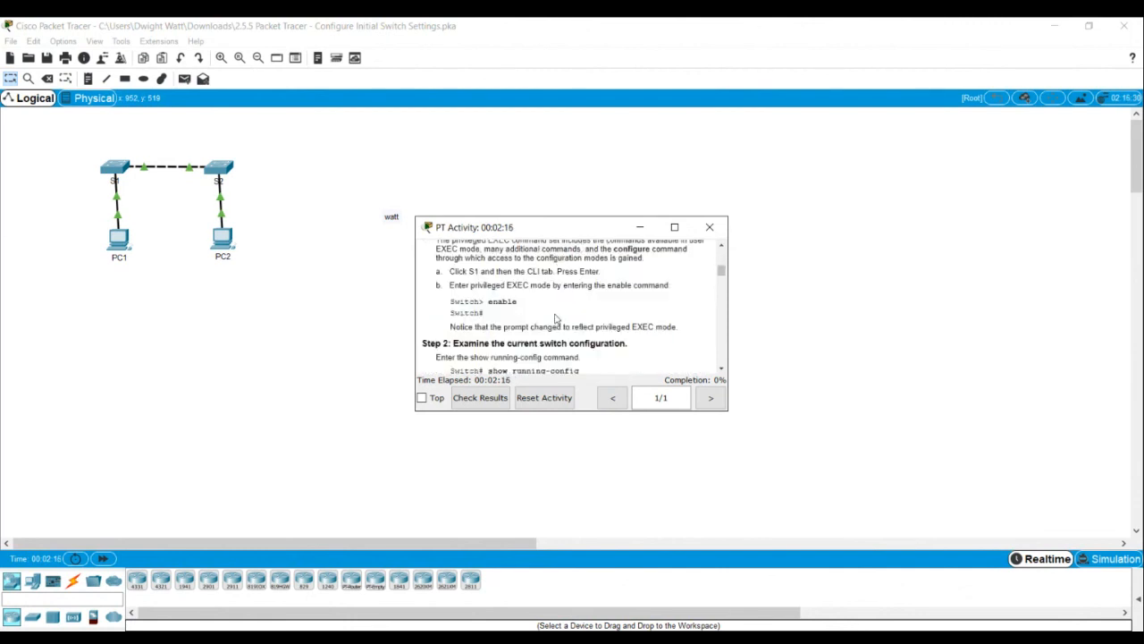
pyautogui.scroll(-8, 552, 310)
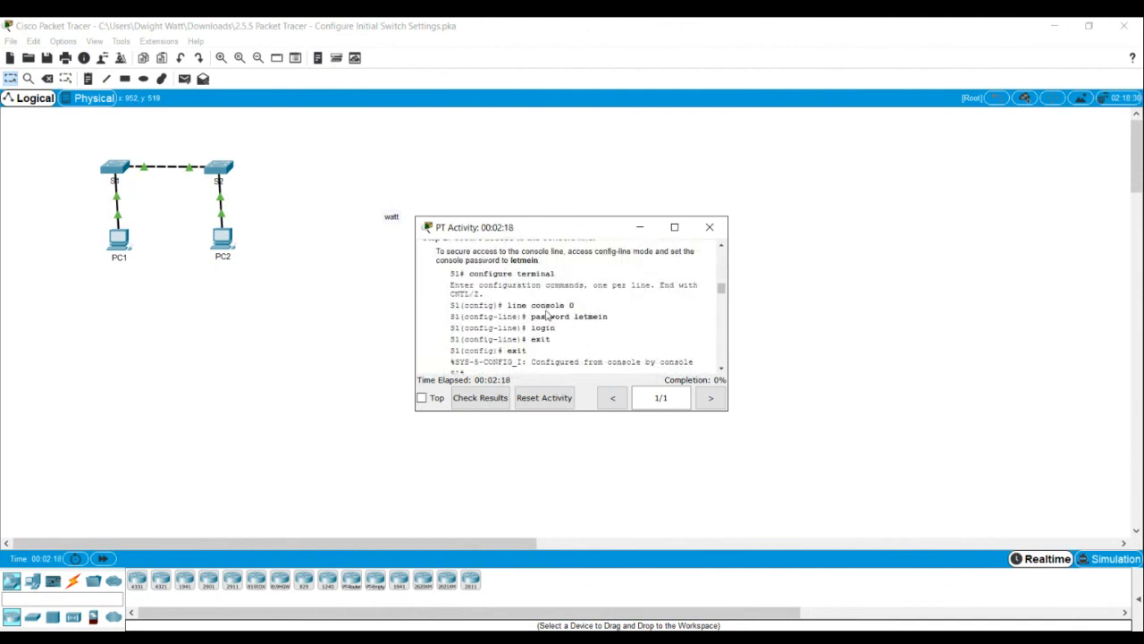
pyautogui.scroll(-2, 536, 319)
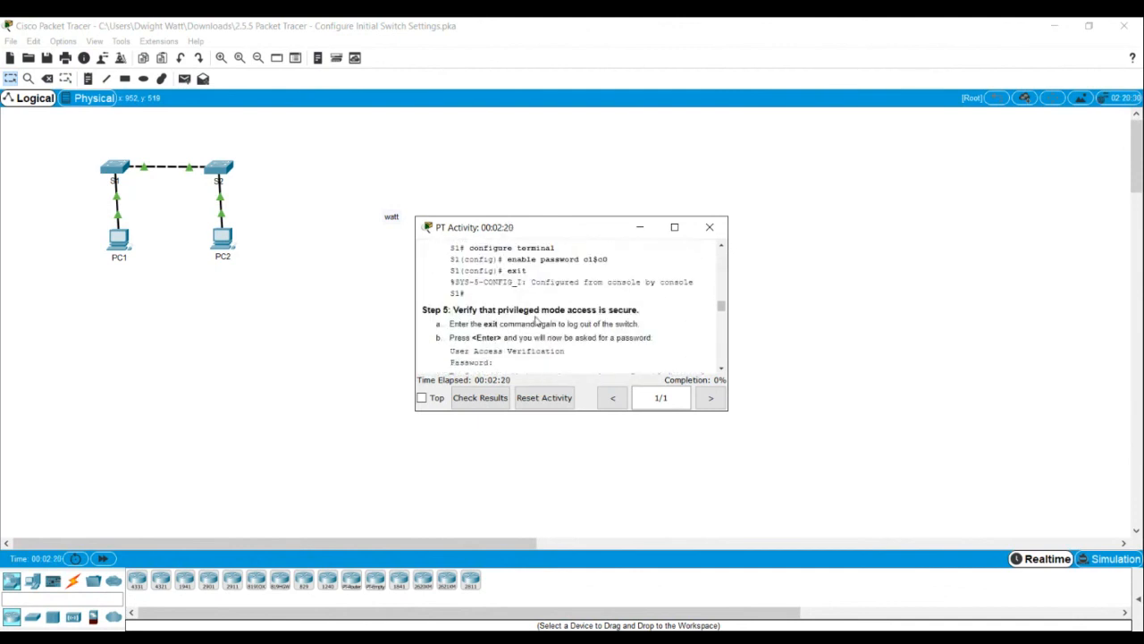
pyautogui.scroll(-8, 536, 320)
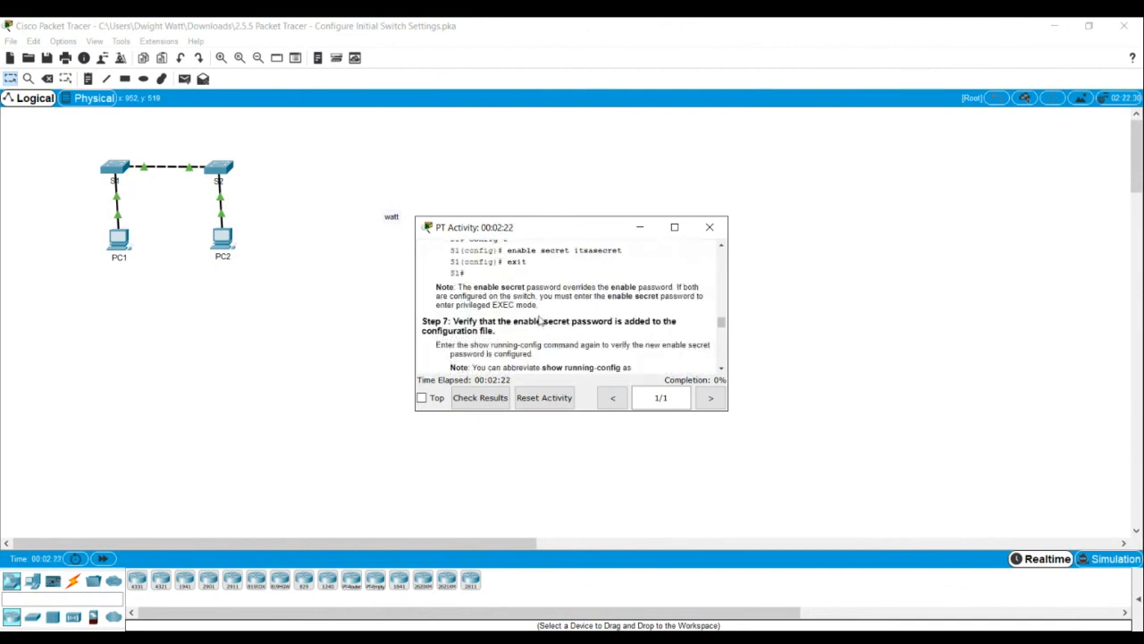
pyautogui.scroll(-3, 539, 320)
pyautogui.scroll(2, 541, 317)
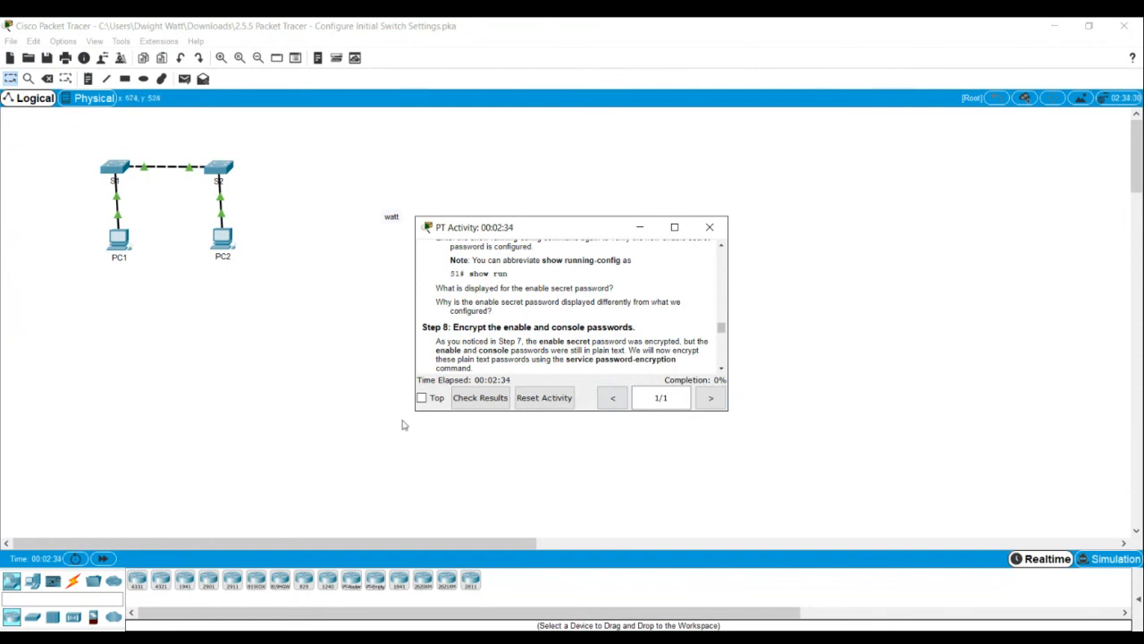
# Step: Check the activity results, examine the assessment items required for S1 and S2, and return to the topology
pyautogui.click(490, 400)
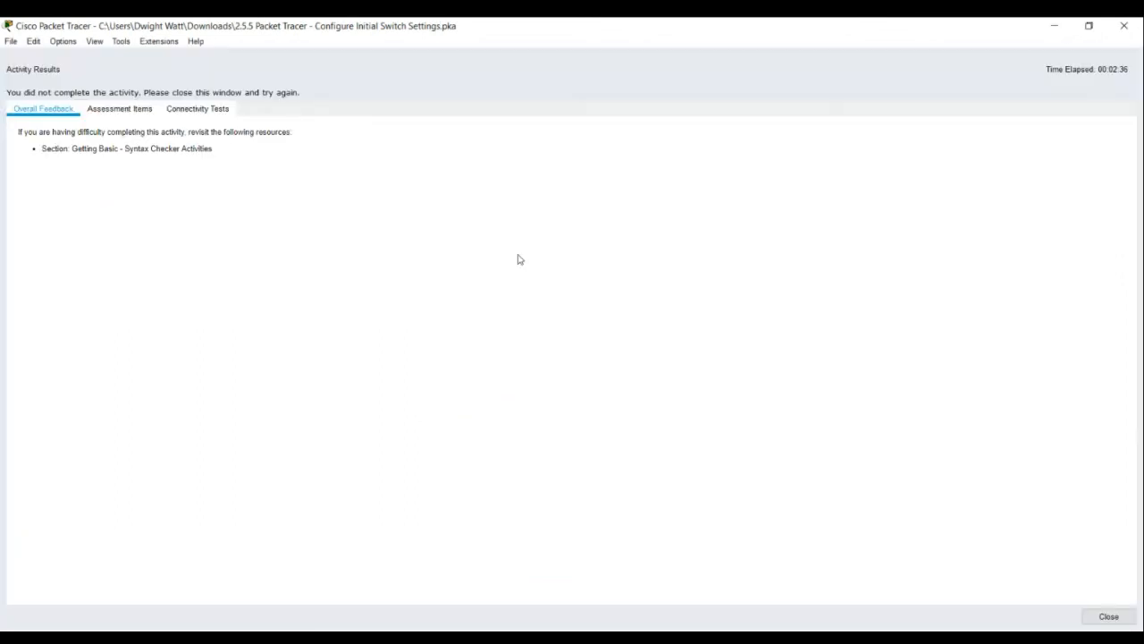
pyautogui.click(135, 110)
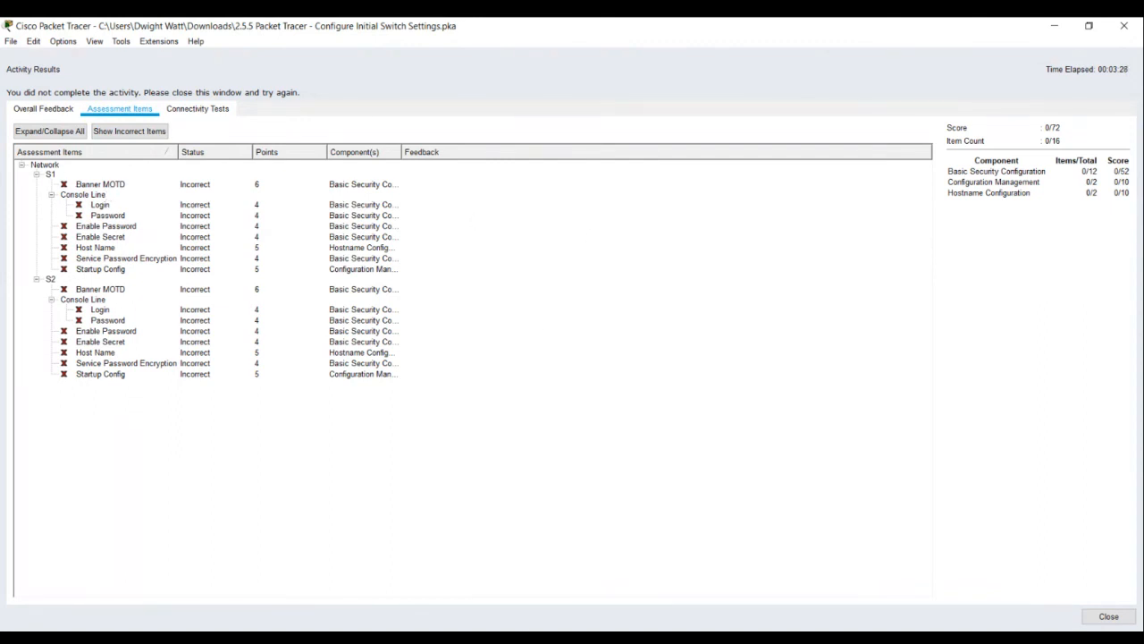
pyautogui.click(1124, 27)
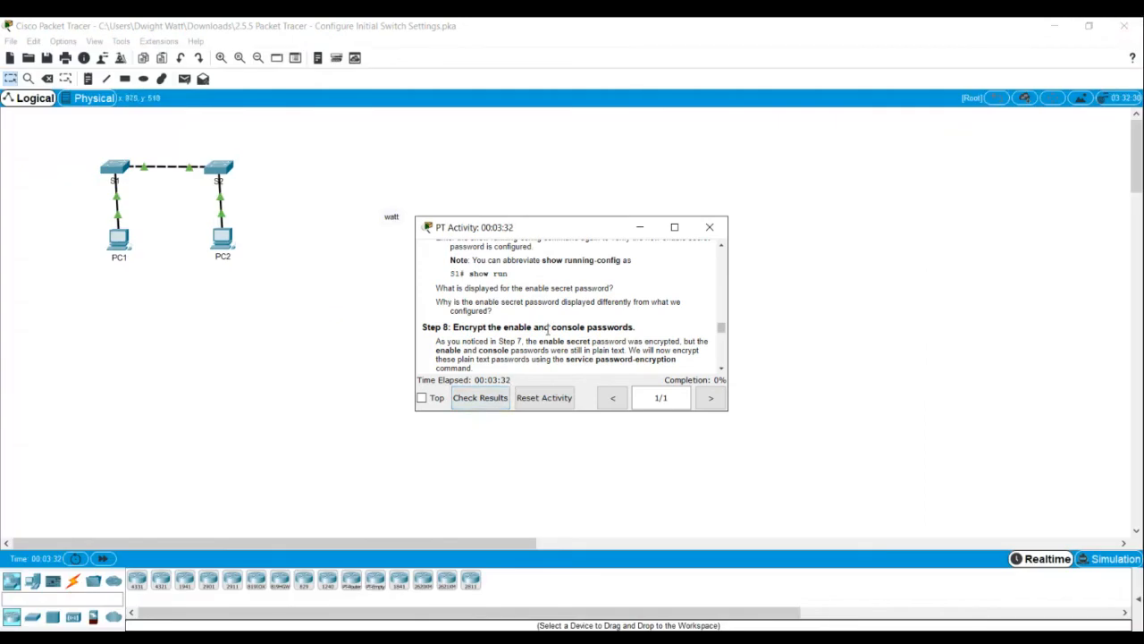
# Step: Review the instructions on securing privileged access and encrypting passwords, reading on through the MOTD banner to Part 4
pyautogui.scroll(2, 547, 330)
pyautogui.scroll(3, 536, 343)
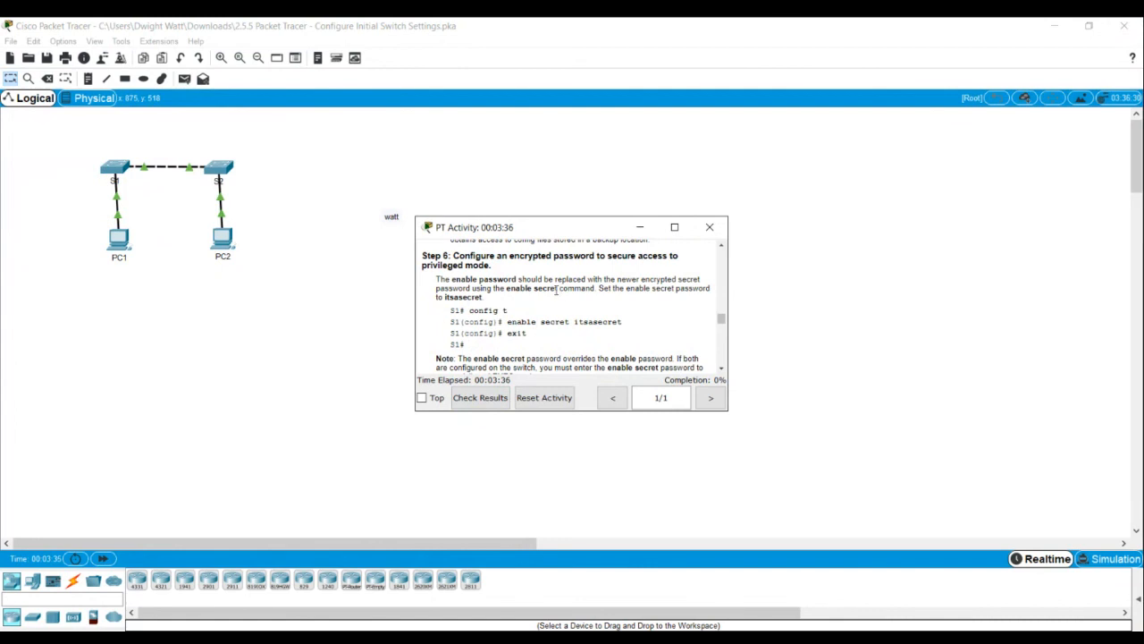
pyautogui.scroll(4, 521, 287)
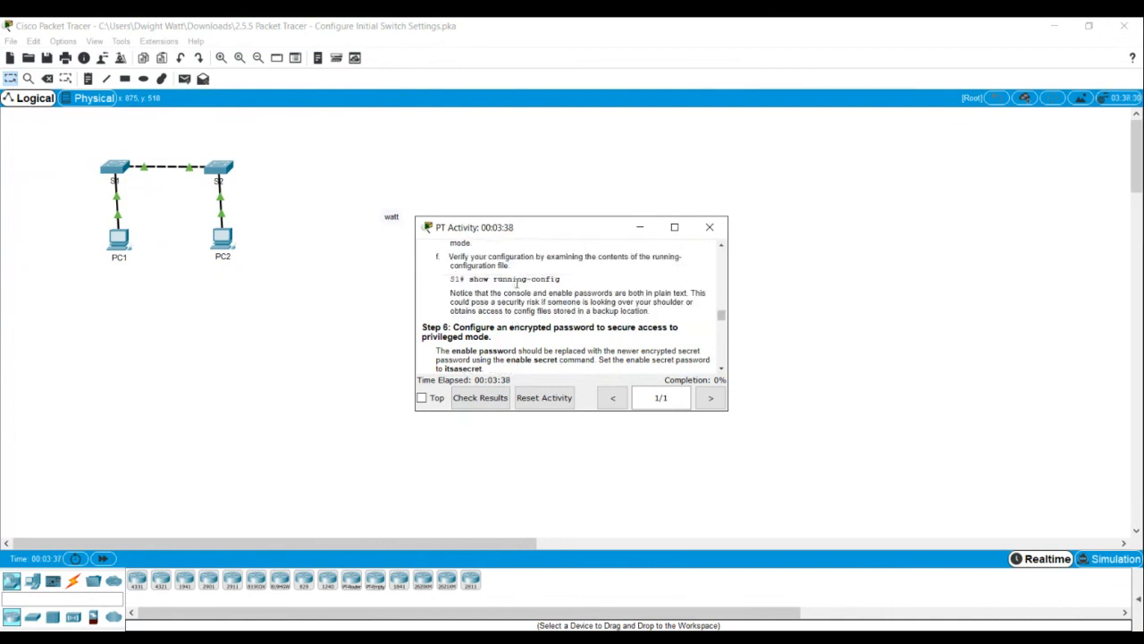
pyautogui.scroll(2, 542, 304)
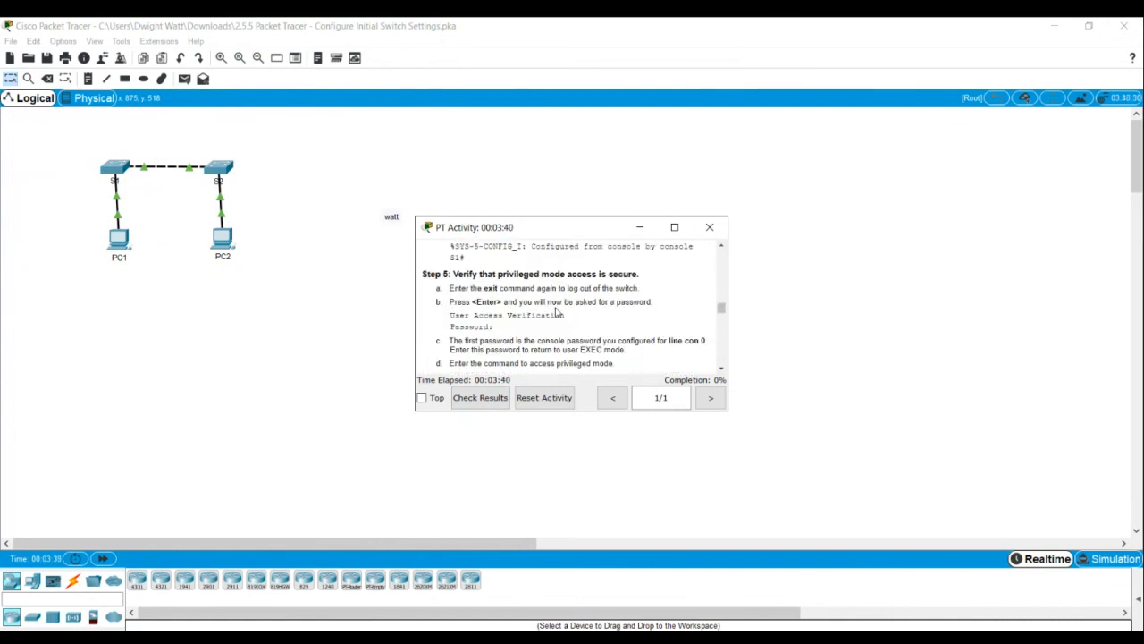
pyautogui.scroll(2, 555, 311)
pyautogui.scroll(-2, 555, 311)
pyautogui.scroll(2, 557, 308)
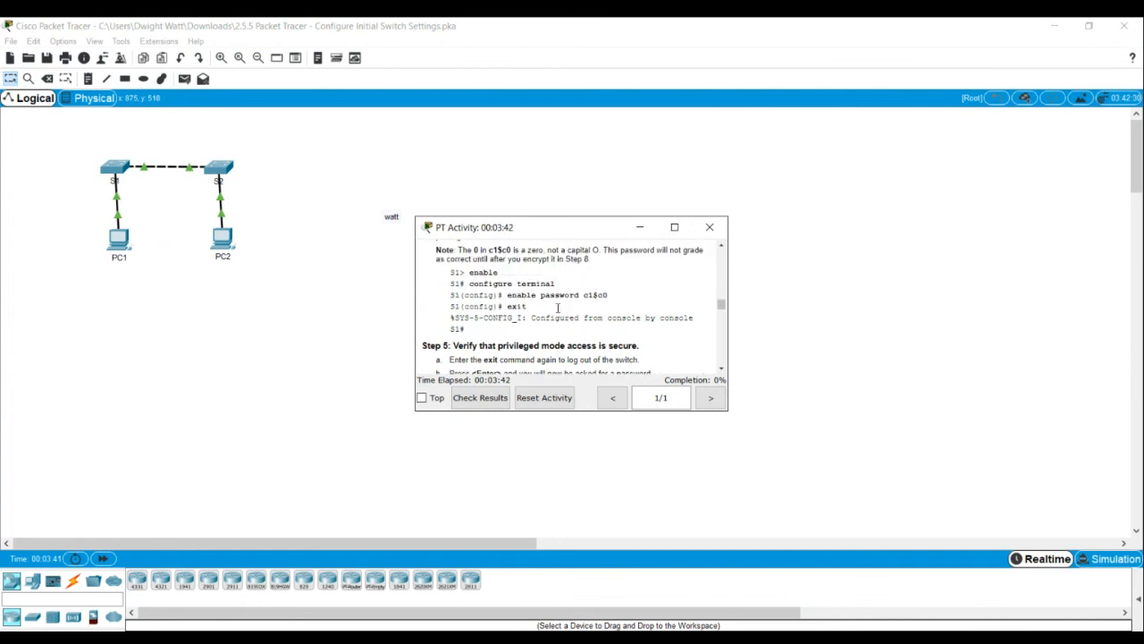
pyautogui.scroll(-2, 560, 311)
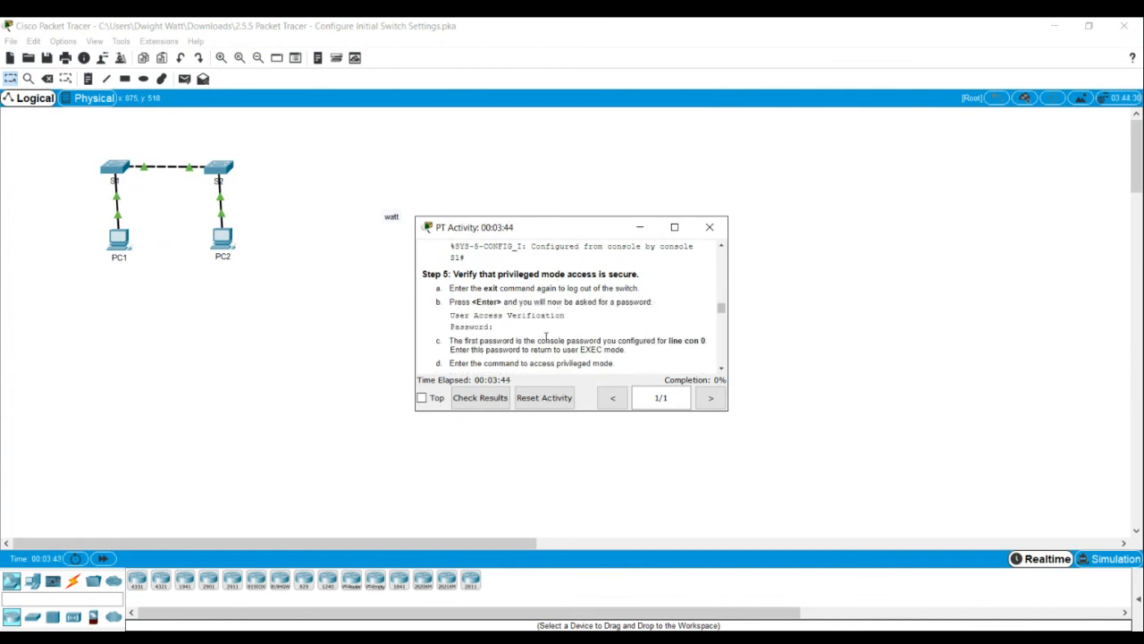
pyautogui.scroll(-1, 546, 337)
pyautogui.scroll(-10, 546, 344)
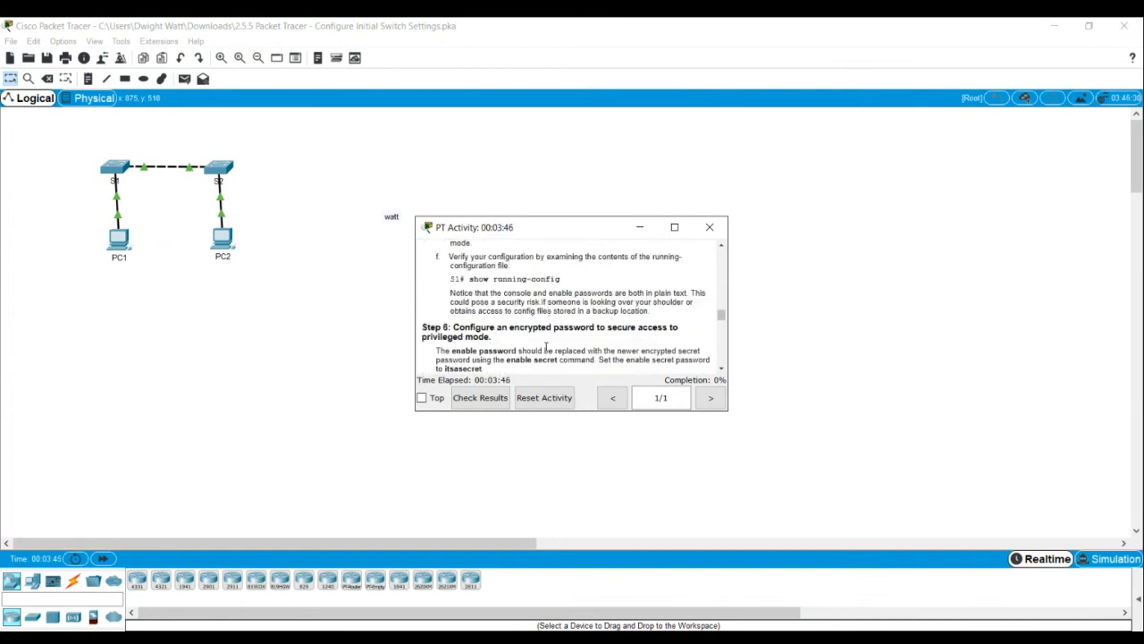
pyautogui.scroll(-5, 547, 358)
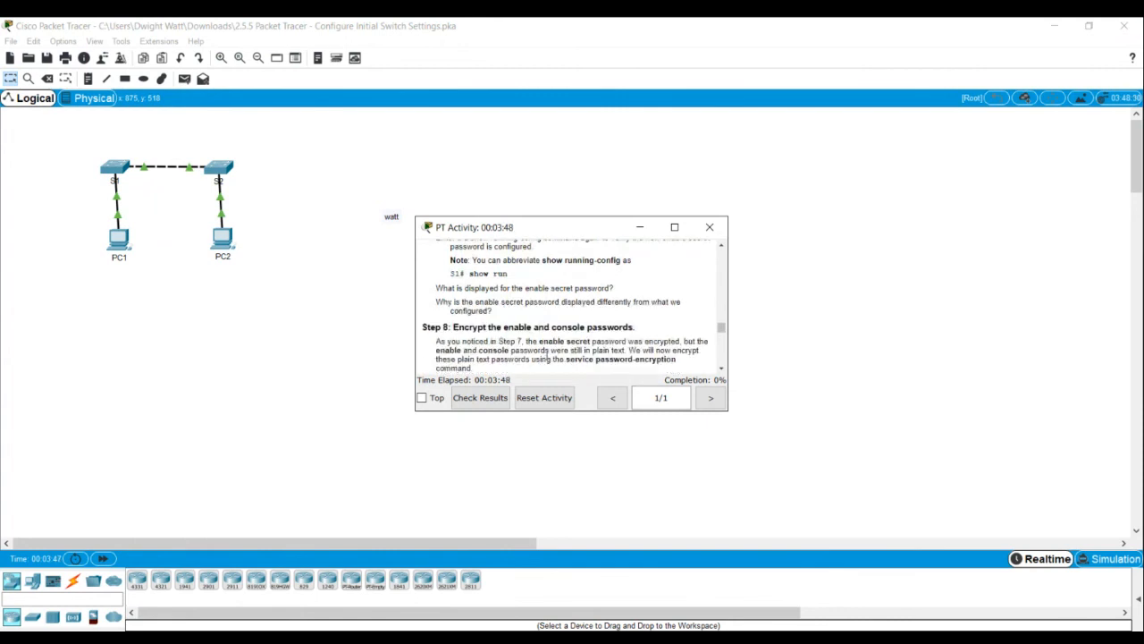
pyautogui.scroll(-6, 547, 358)
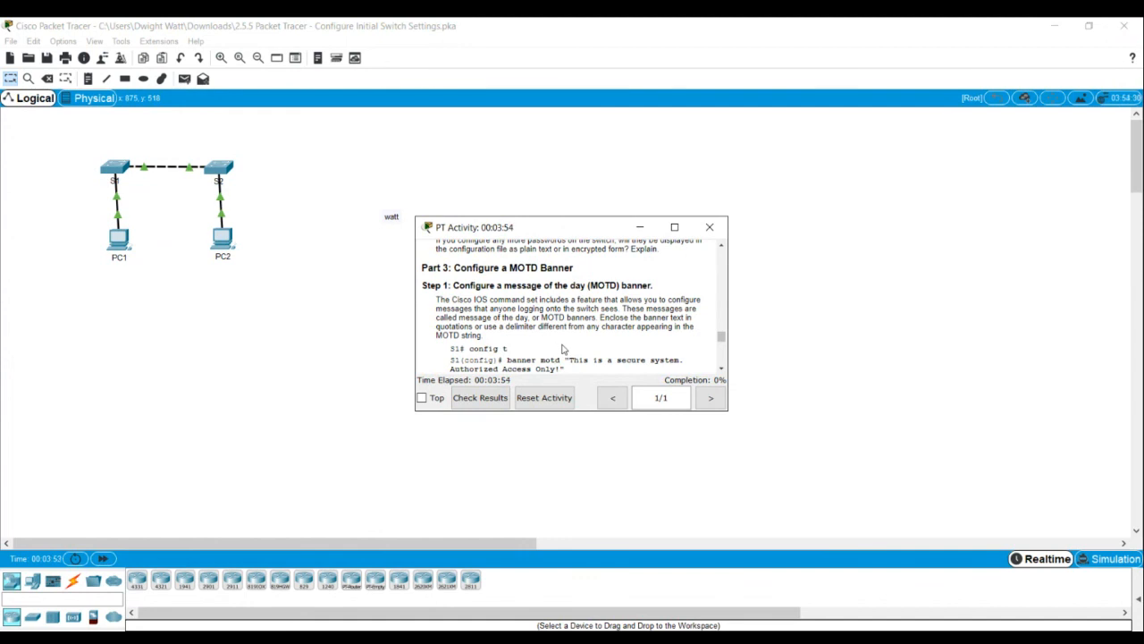
pyautogui.scroll(-1, 563, 349)
pyautogui.scroll(-2, 566, 347)
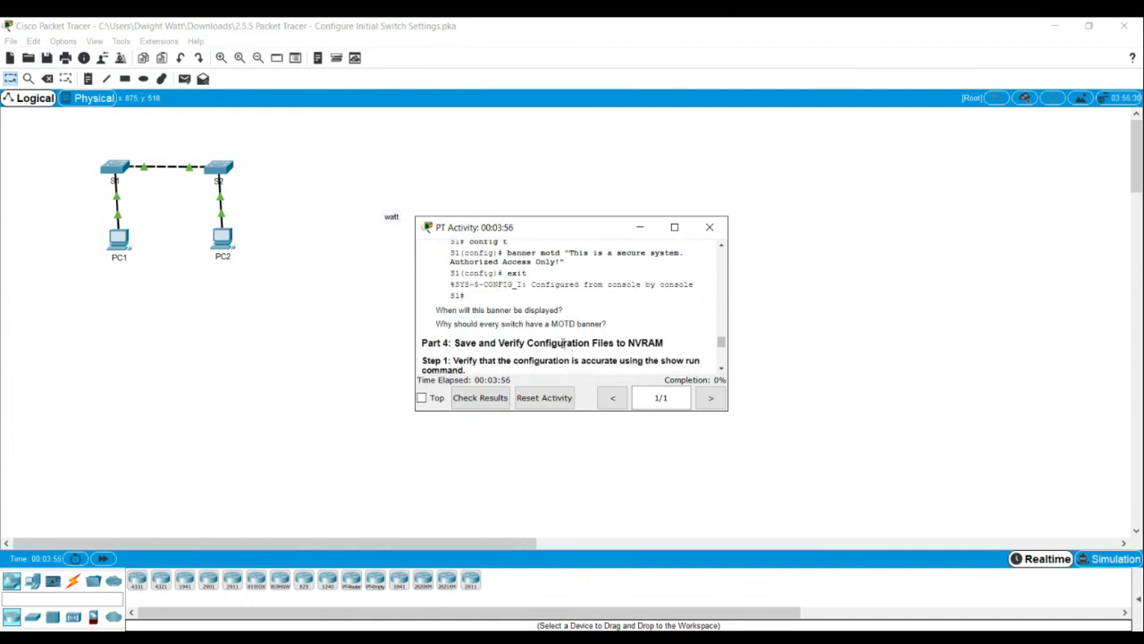
# Step: Review the Part 3 instructions on configuring the message-of-the-day banner, including the example commands
pyautogui.scroll(1, 551, 335)
pyautogui.scroll(2, 552, 335)
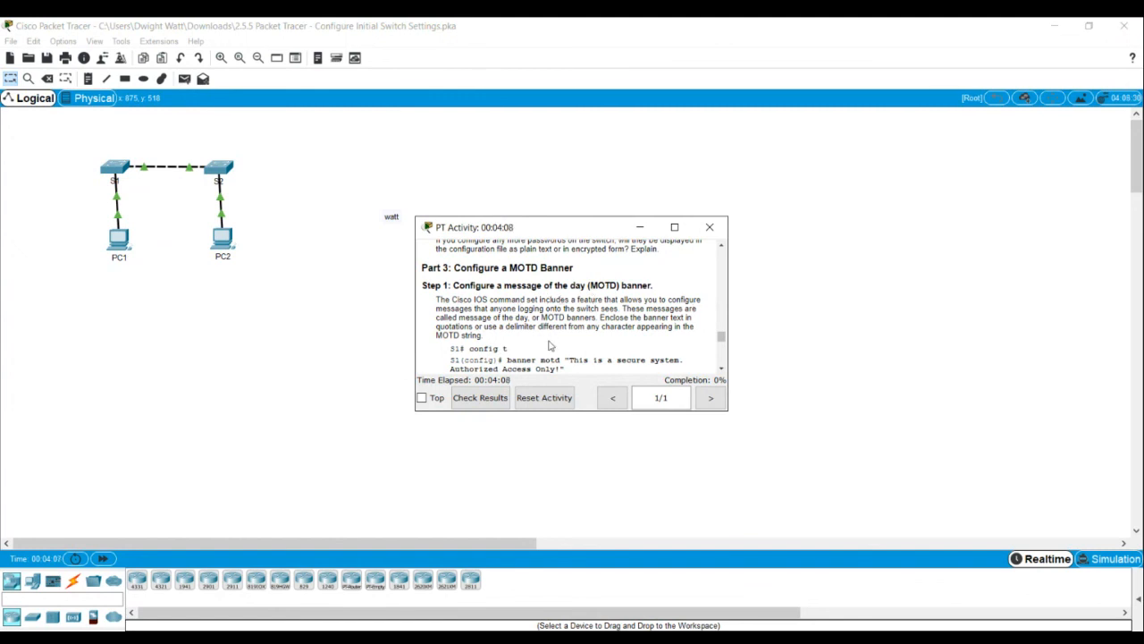
pyautogui.scroll(-1, 558, 344)
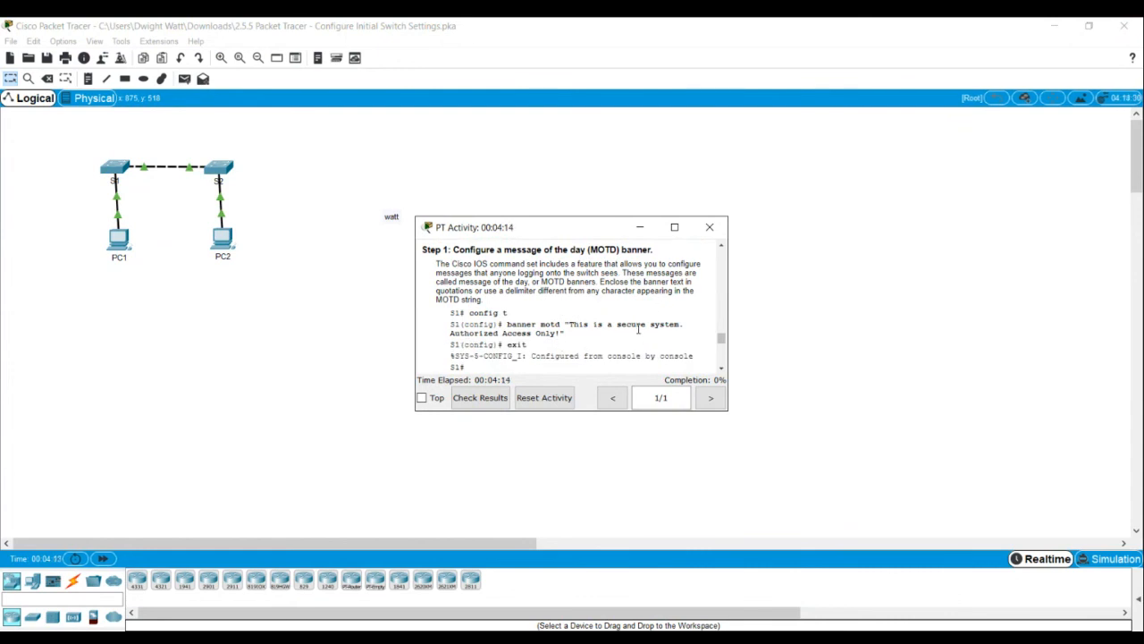
pyautogui.scroll(-1, 639, 330)
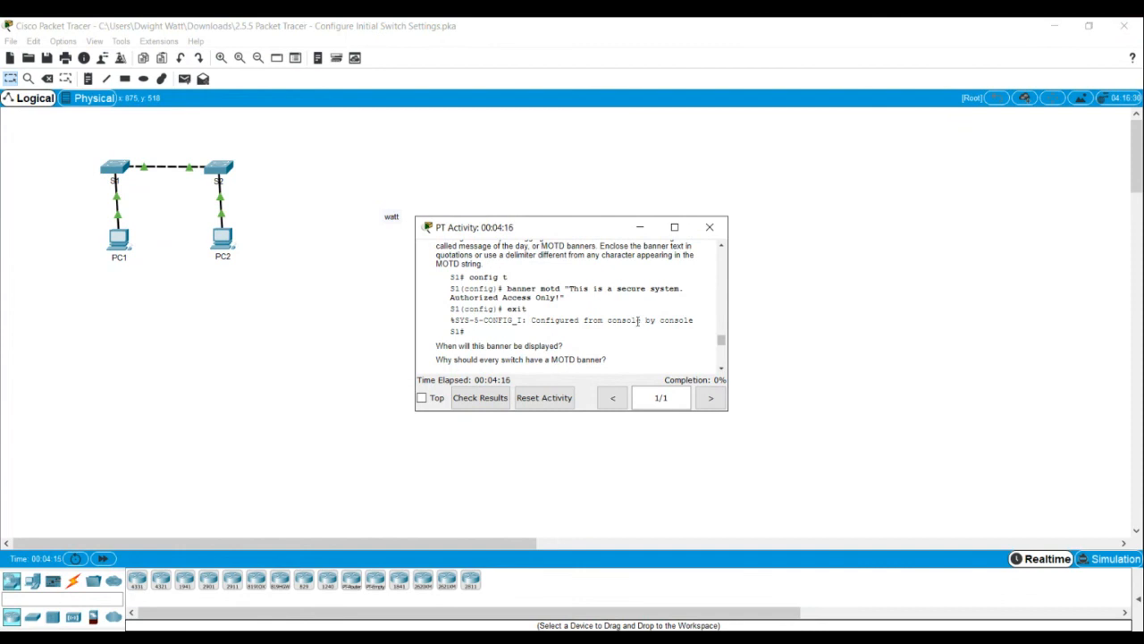
pyautogui.scroll(-1, 640, 329)
pyautogui.scroll(2, 642, 326)
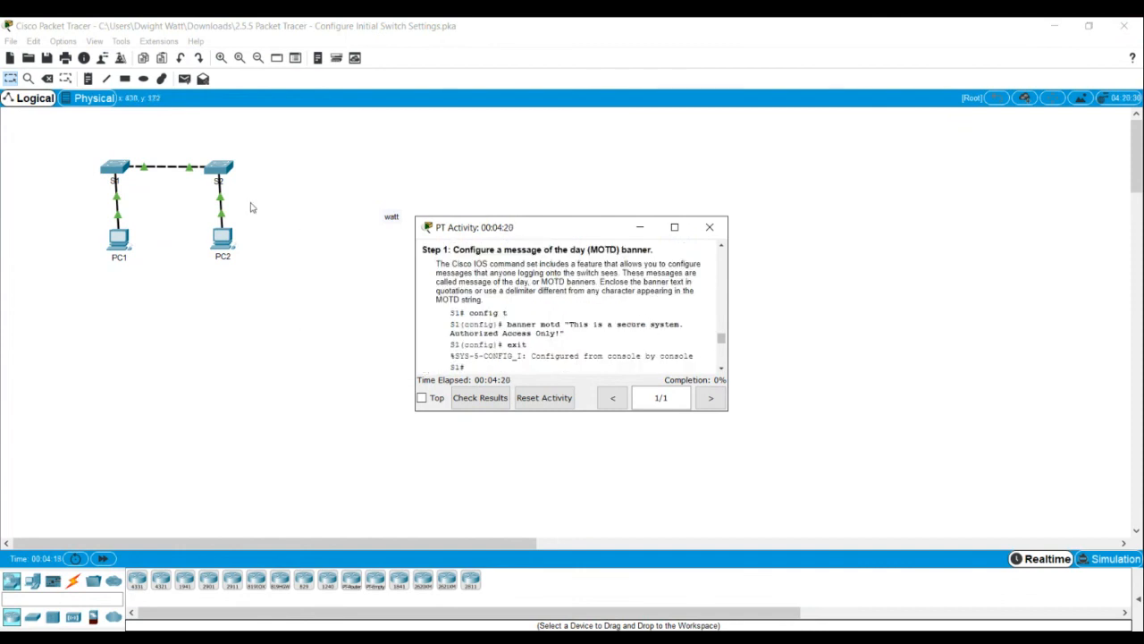
# Step: Open switch S1's command line and enter privileged EXEC mode, followed by global configuration mode
pyautogui.click(118, 170)
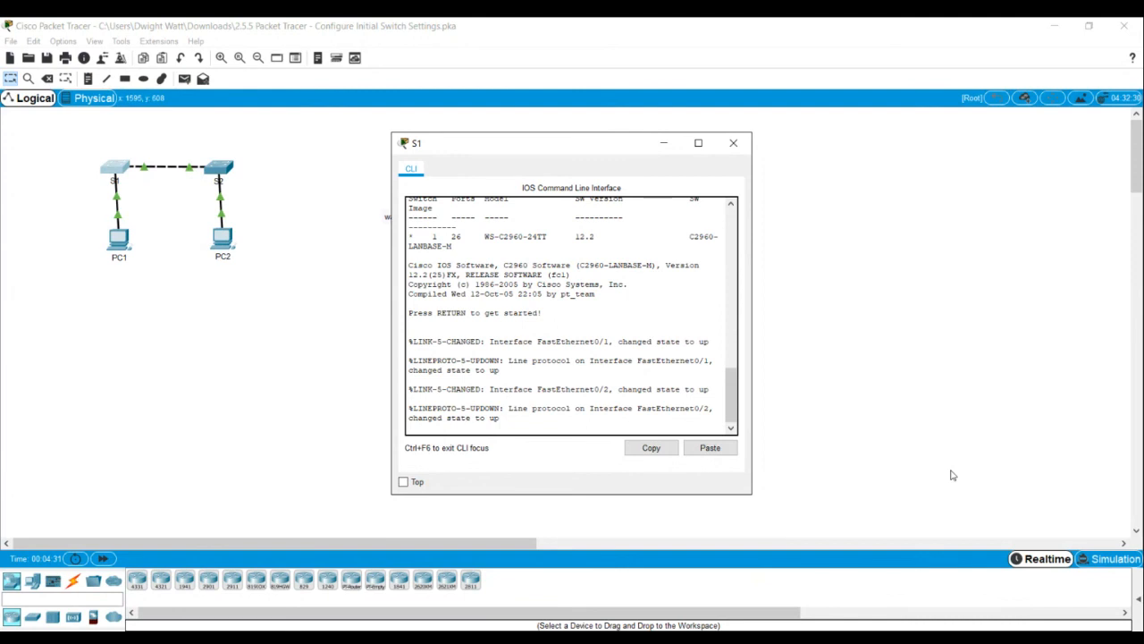
pyautogui.press('Return')
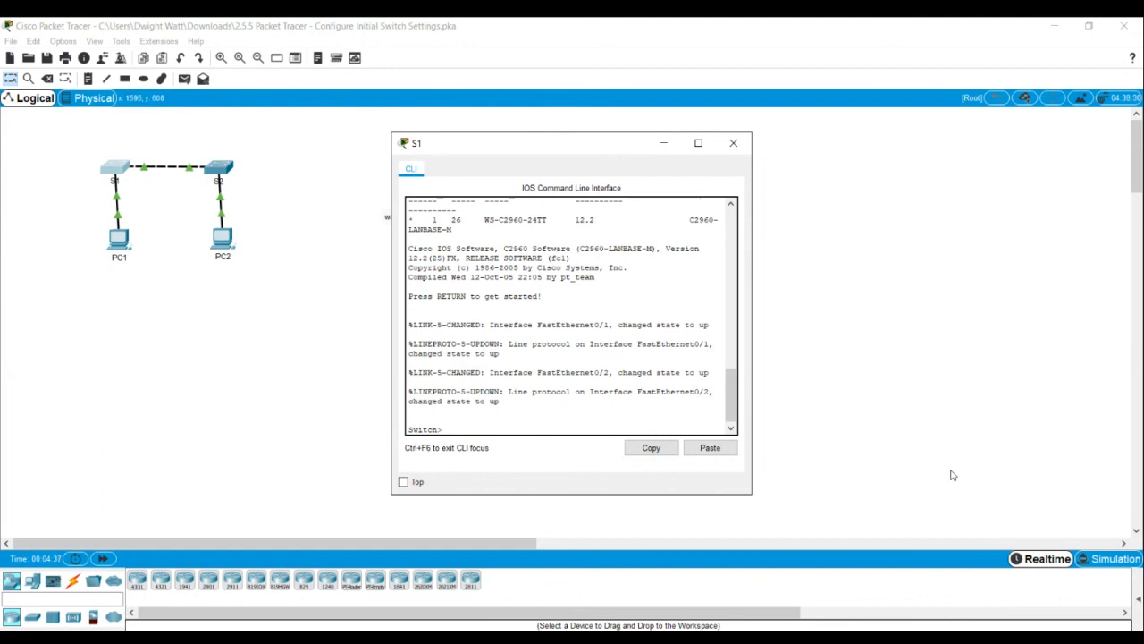
pyautogui.write('ena')
pyautogui.press('Return')
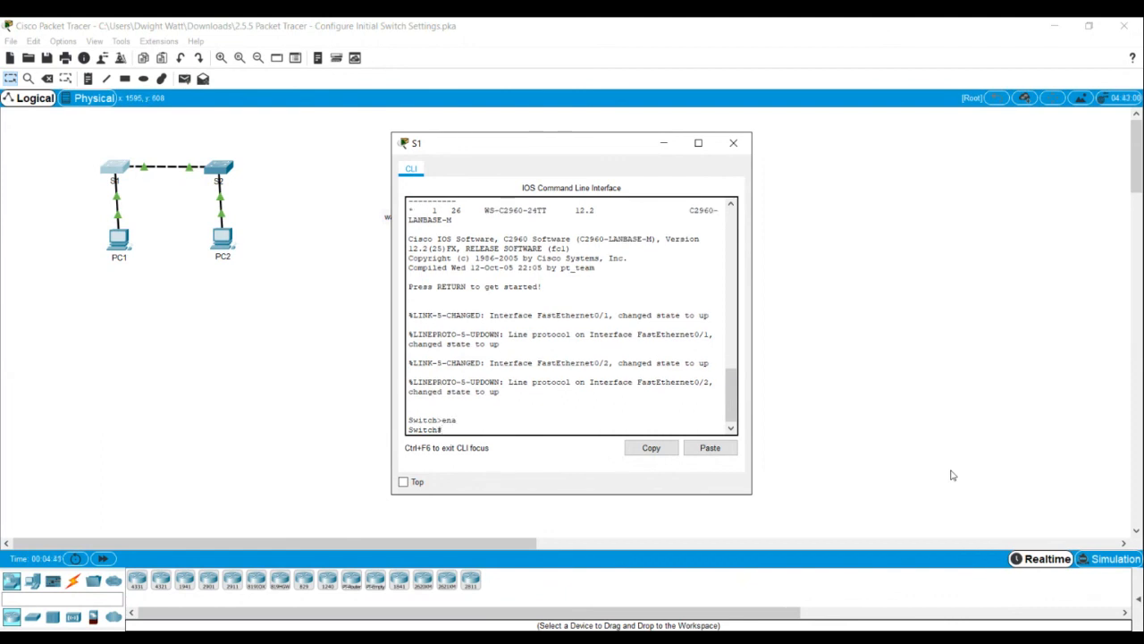
pyautogui.write('config t')
pyautogui.press('Return')
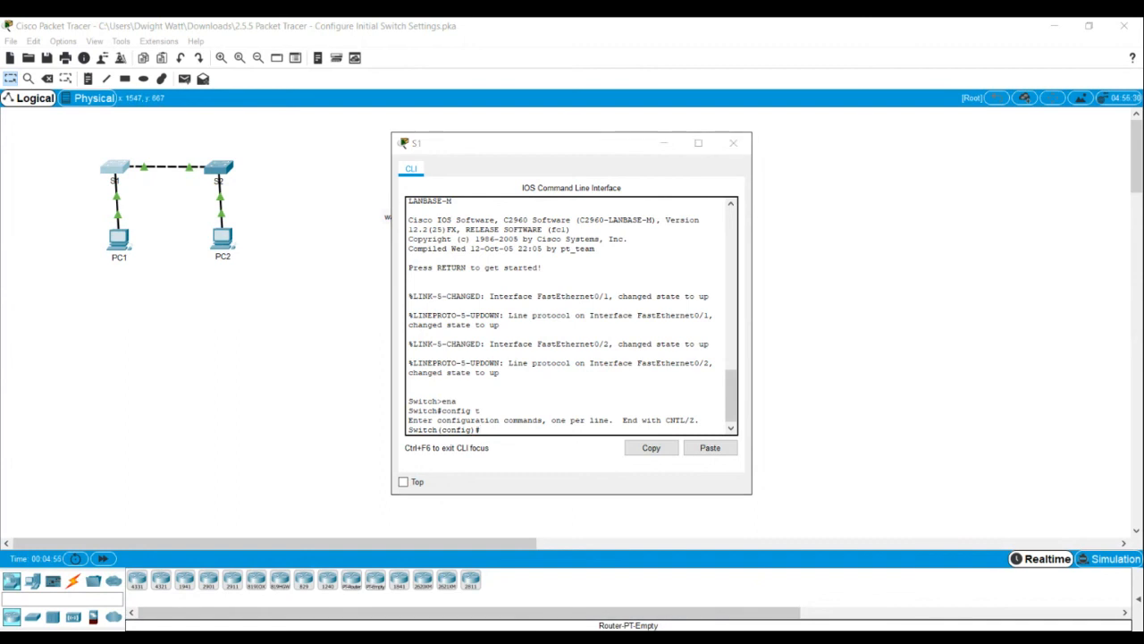
# Step: Consult the banner example, set S1's MOTD banner to "This is secure system", and leave configuration mode
pyautogui.click(575, 538)
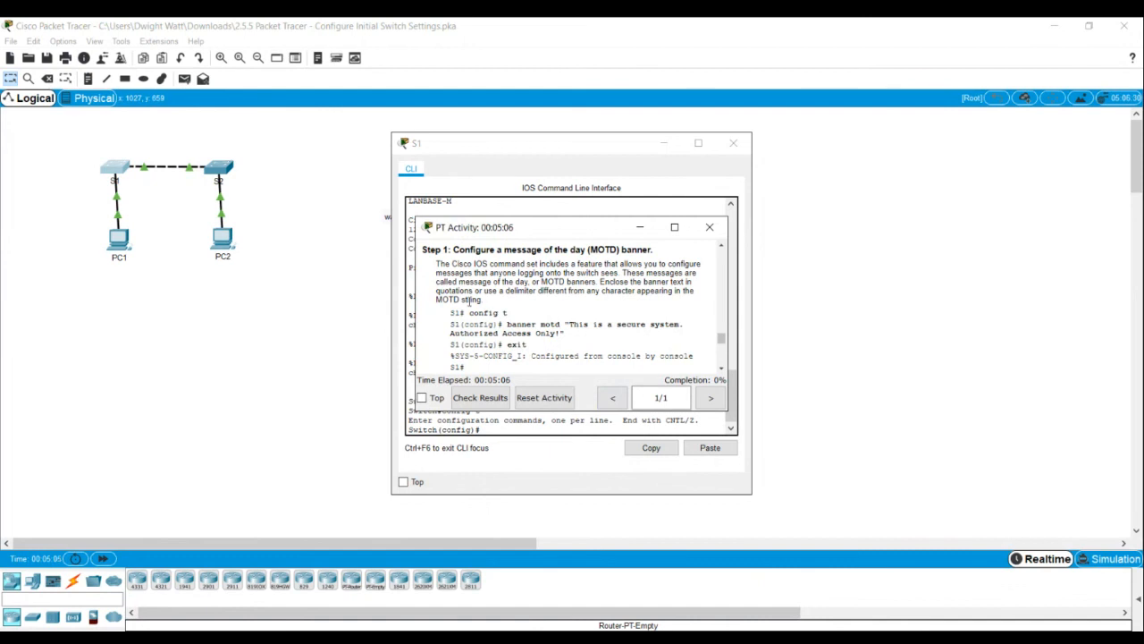
pyautogui.click(569, 471)
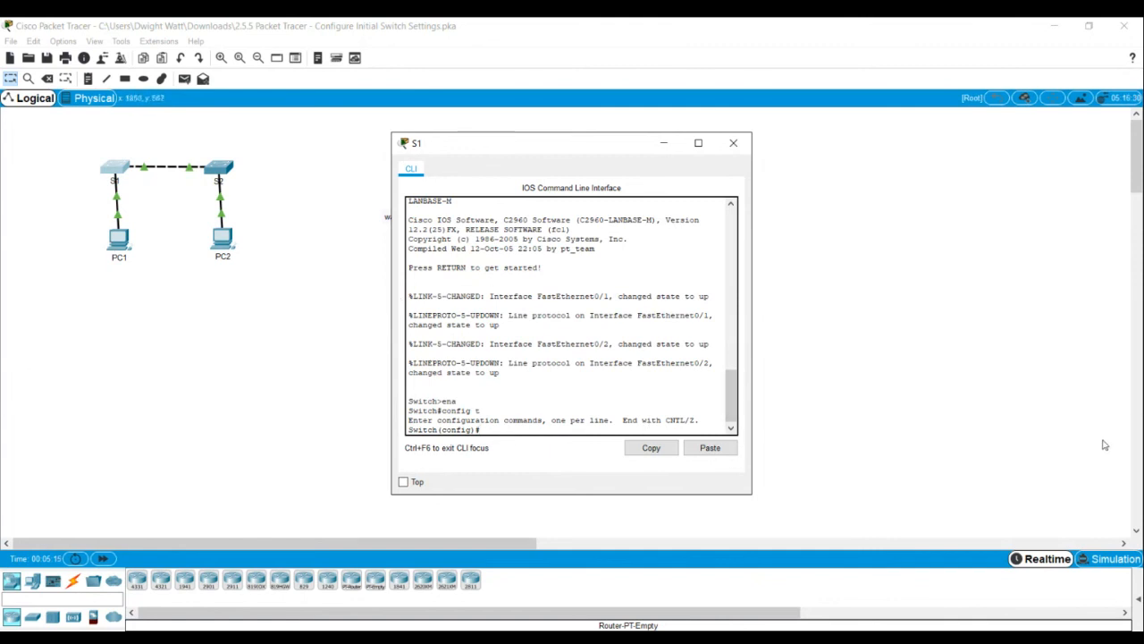
pyautogui.write('banner motd')
pyautogui.write('"')
pyautogui.write('This is secure')
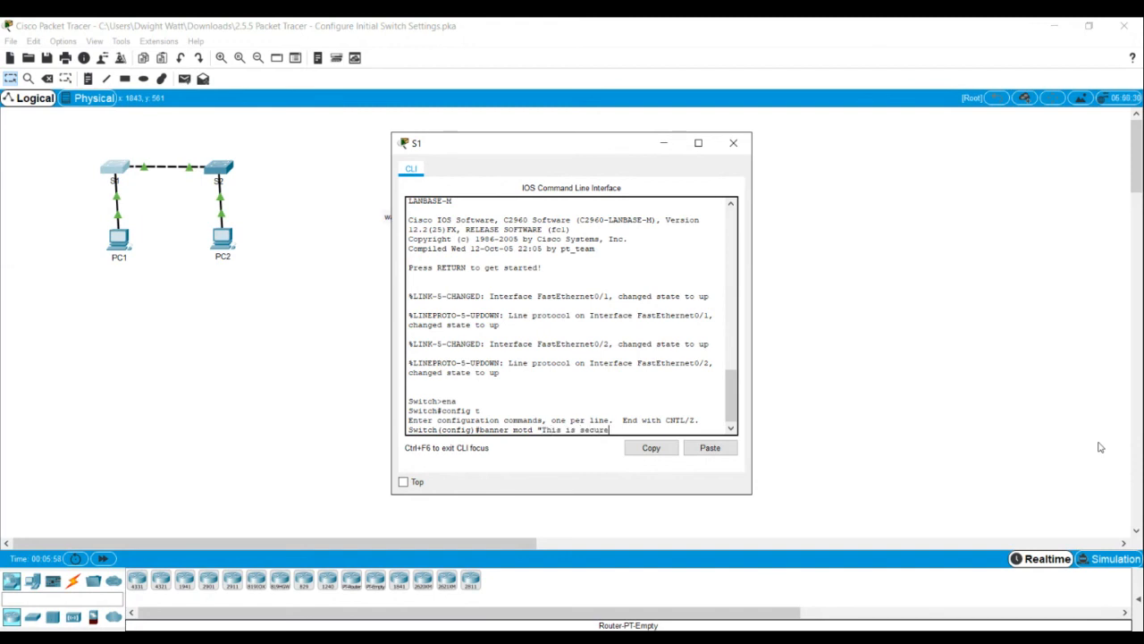
pyautogui.write(' system"')
pyautogui.press('Return')
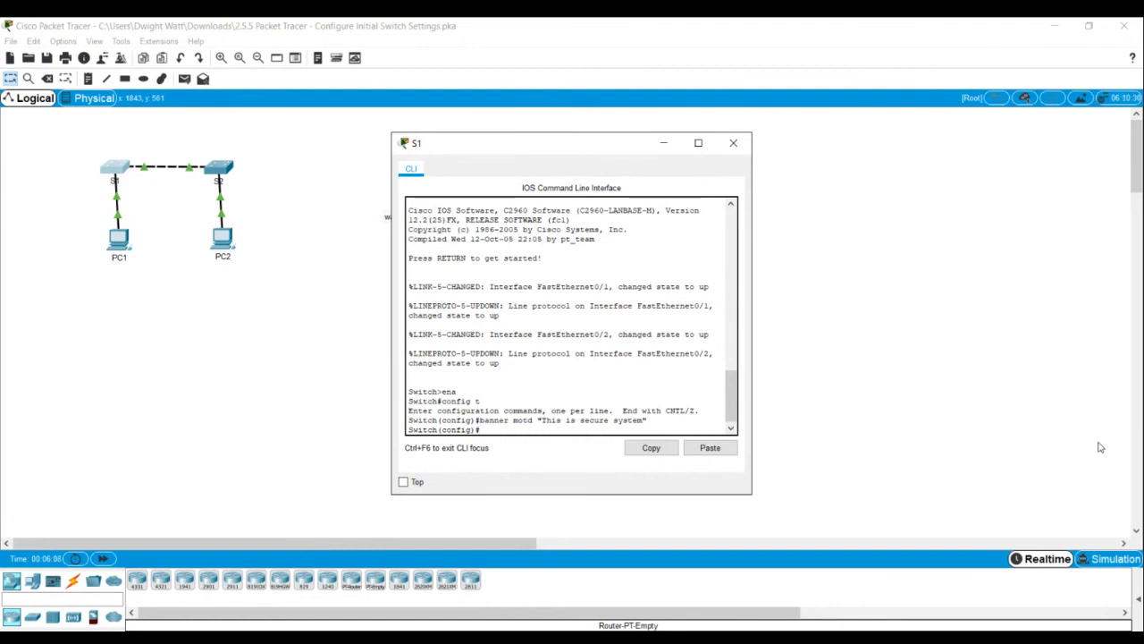
pyautogui.hotkey('ctrl', 'z')
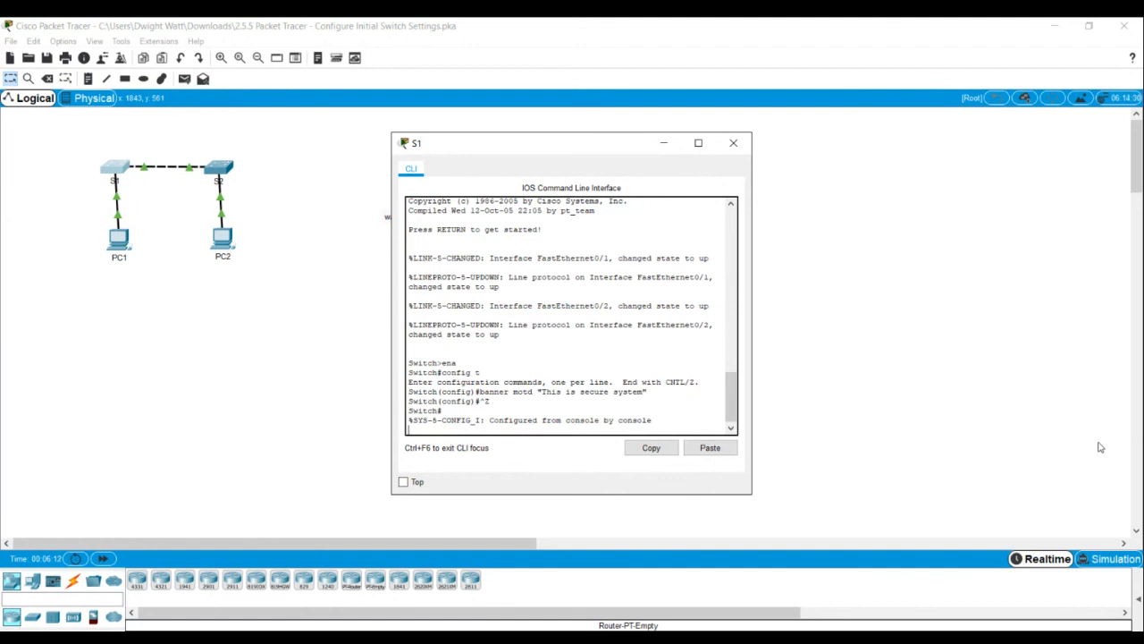
# Step: Save S1's running configuration to the startup configuration, accepting the default destination filename
pyautogui.write('copy run')
pyautogui.press('BackSpace')
pyautogui.press('BackSpace')
pyautogui.press('BackSpace')
pyautogui.write('un start')
pyautogui.press('Return')
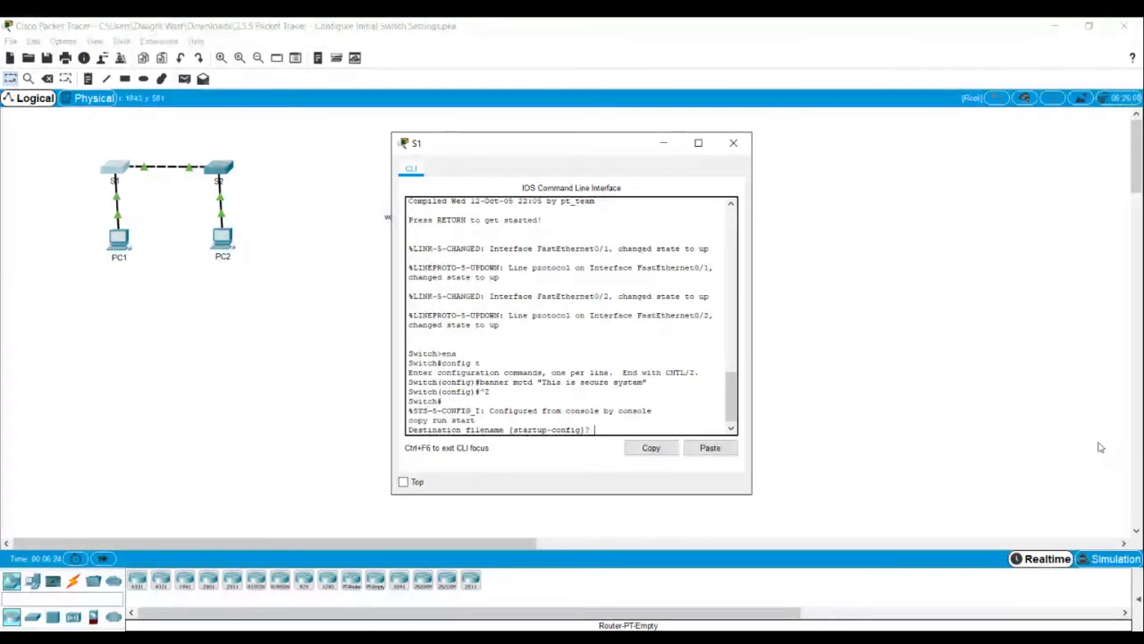
pyautogui.press('Return')
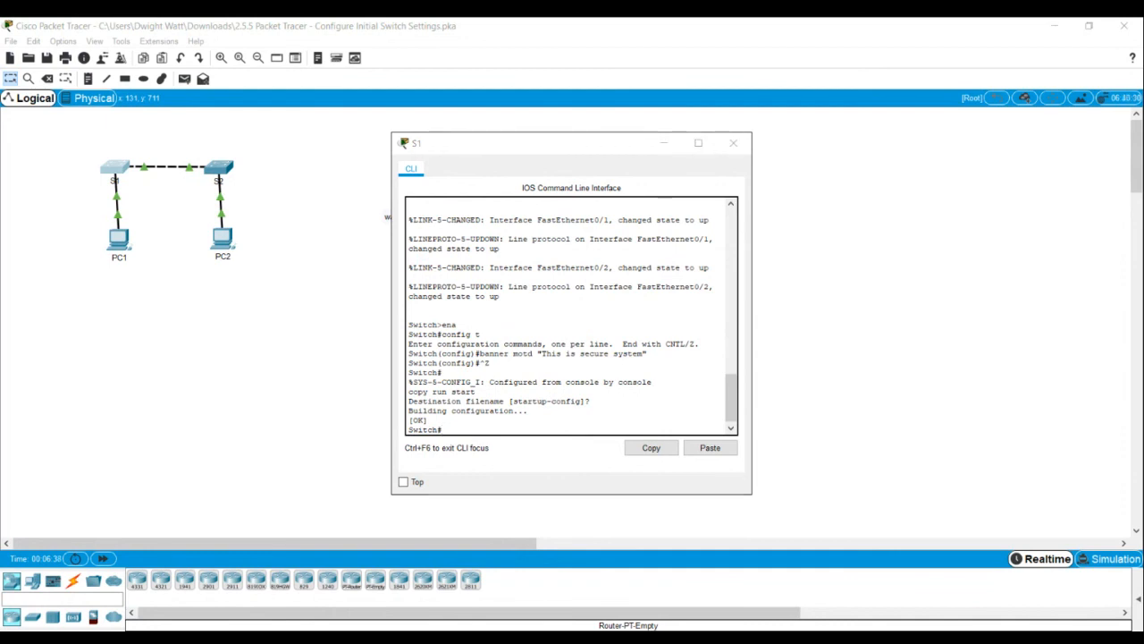
# Step: Check the activity results, examine the assessment items for S1 and S2, and return to the topology
pyautogui.click(630, 581)
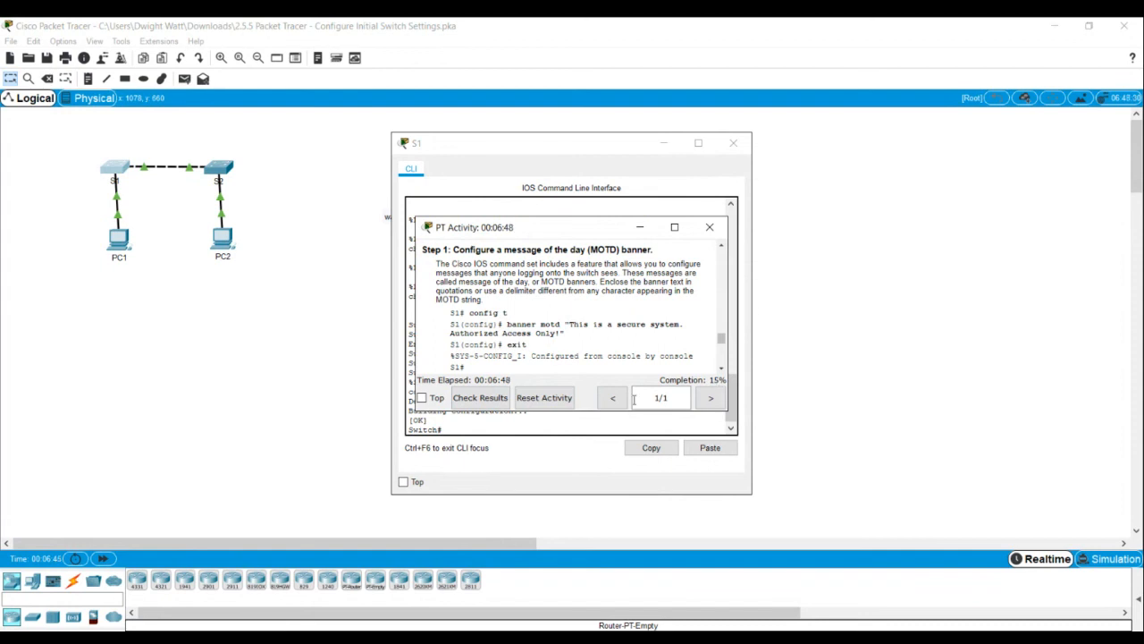
pyautogui.click(483, 397)
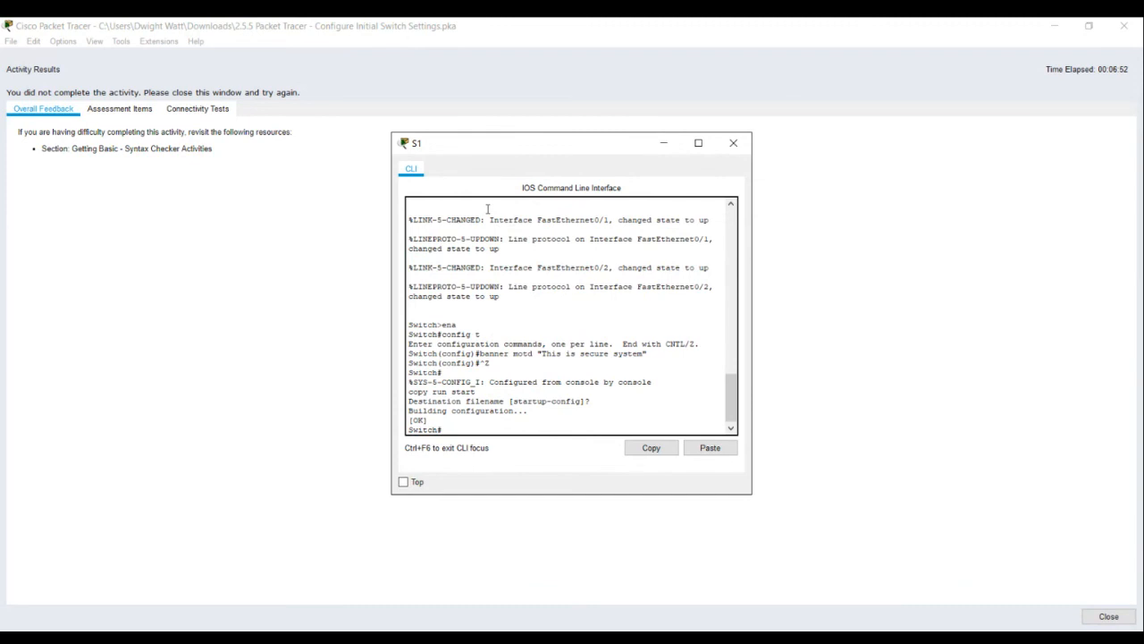
pyautogui.click(116, 110)
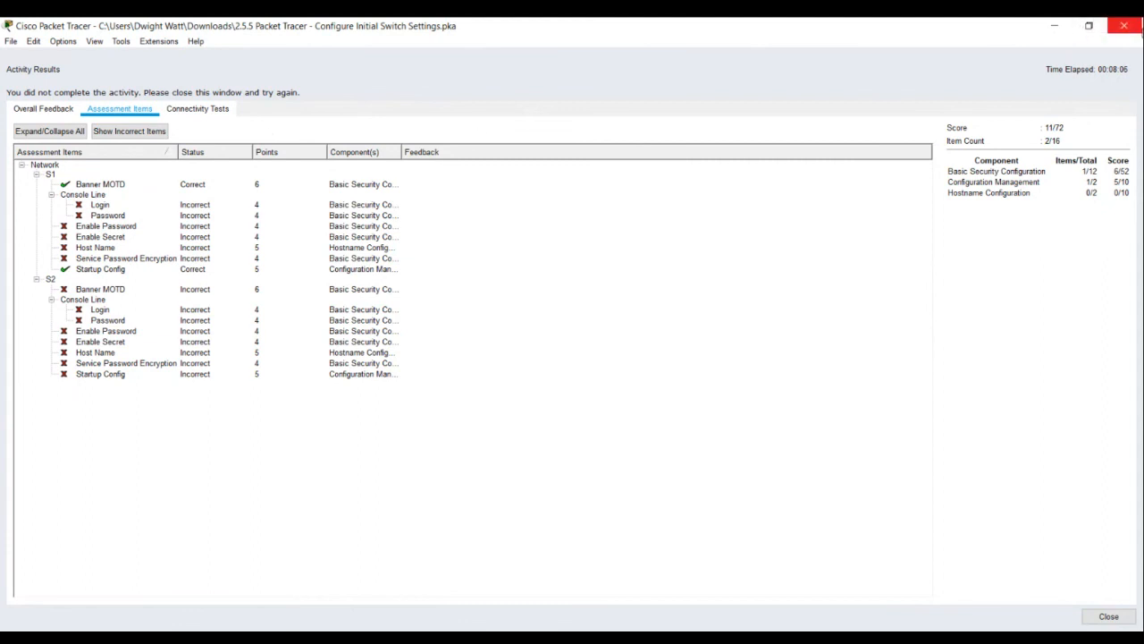
pyautogui.click(1126, 29)
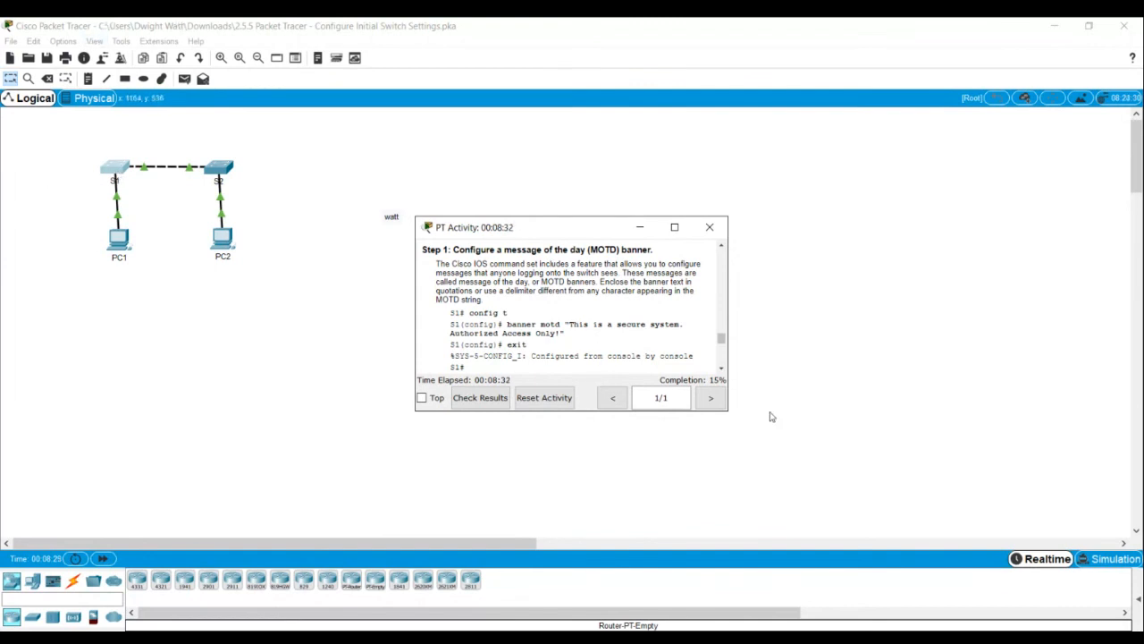
# Step: Save the activity file and exit Packet Tracer, choosing to save the work on closing
pyautogui.click(48, 59)
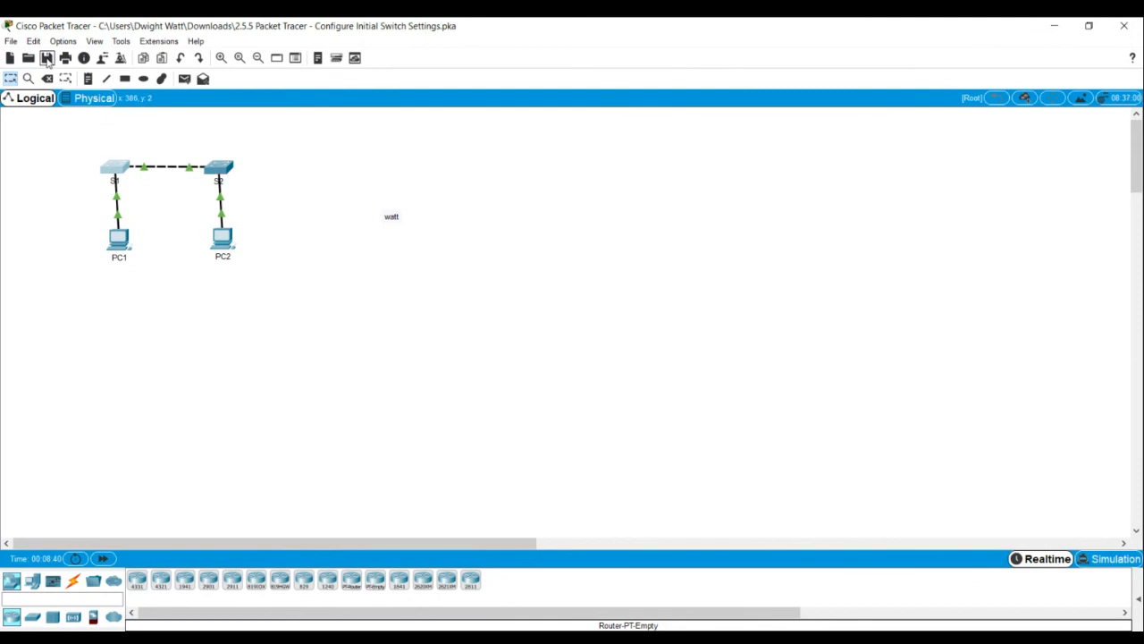
pyautogui.click(11, 41)
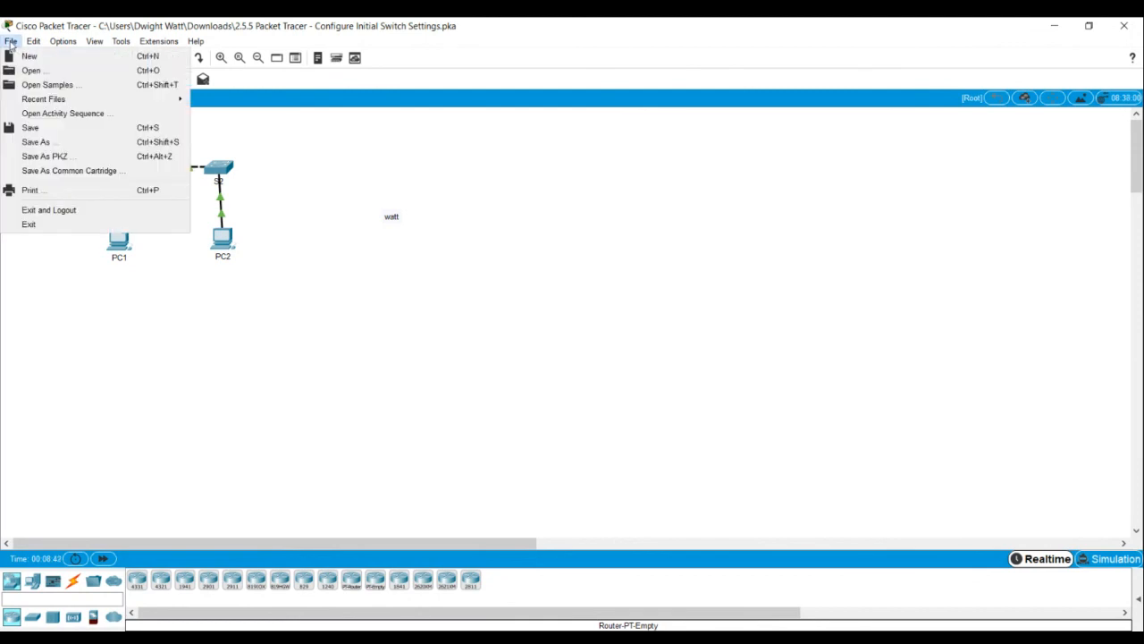
pyautogui.click(31, 127)
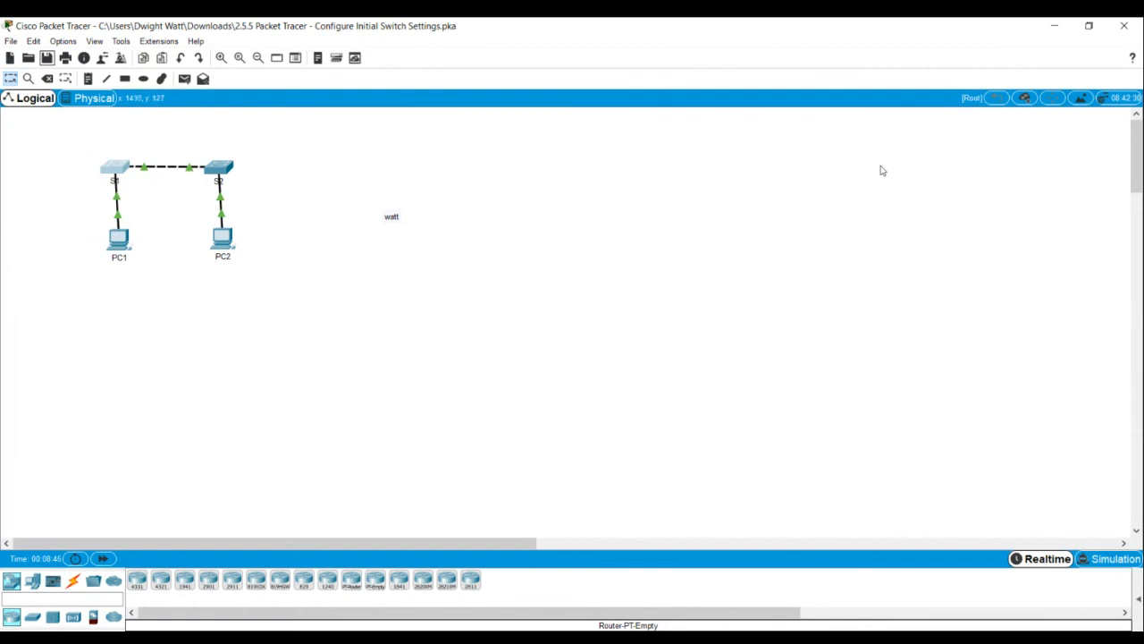
pyautogui.click(1124, 27)
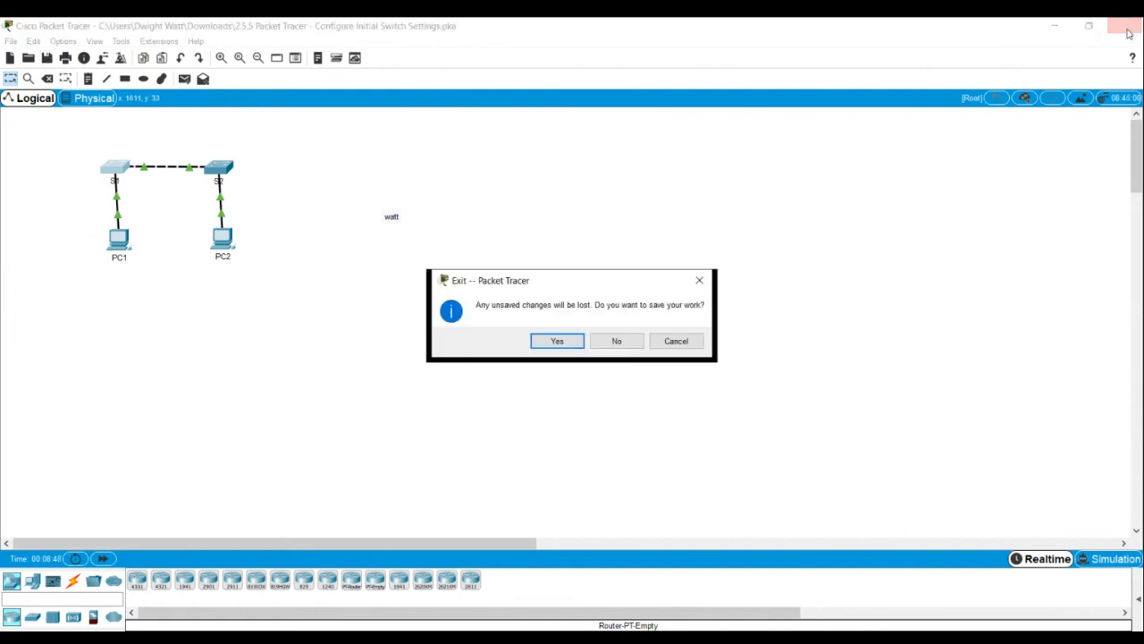
pyautogui.click(563, 347)
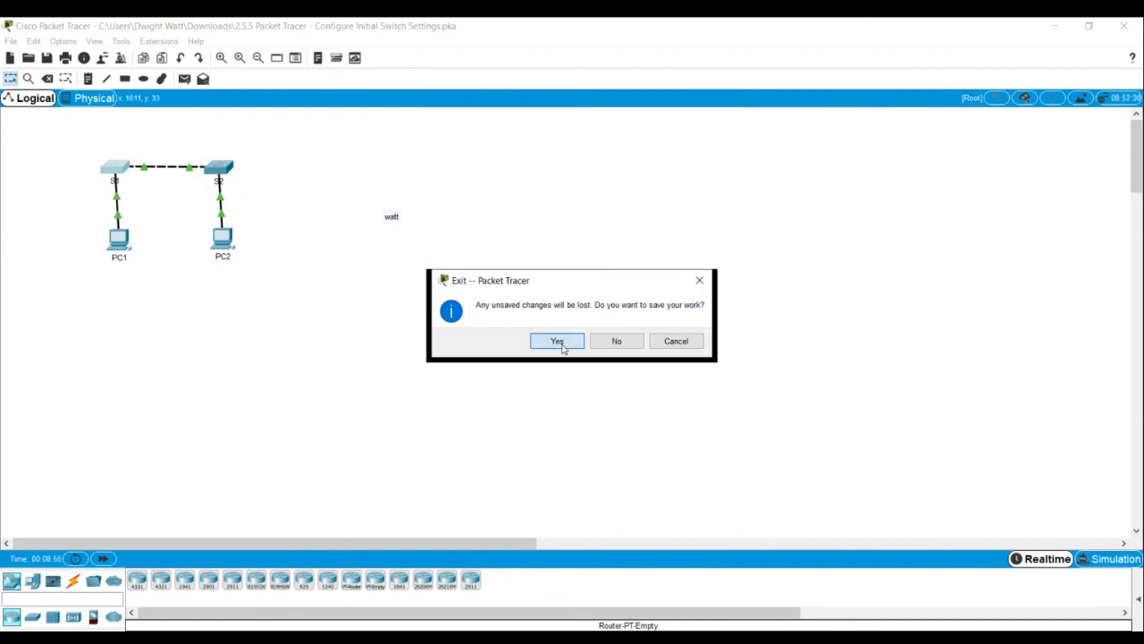